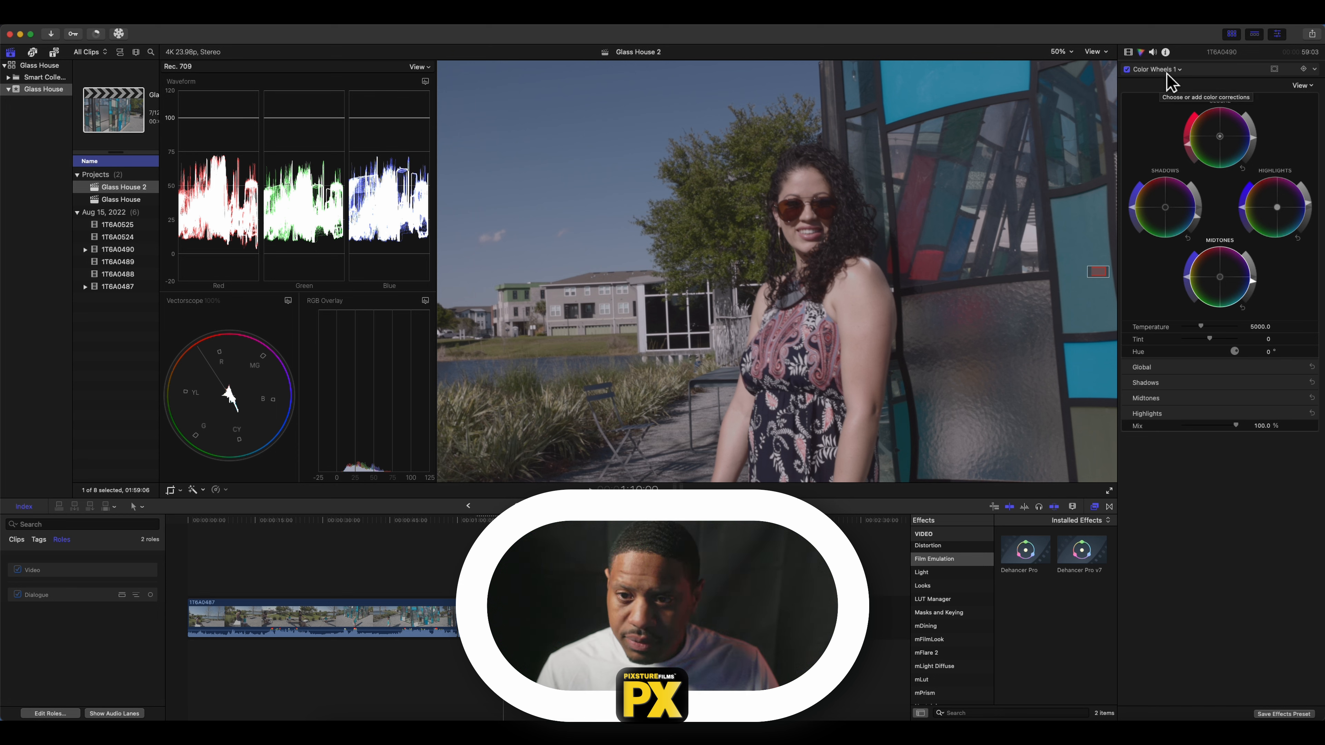
# Display the clip's Color Curves 1 correction and enable its Dehancer Pro v7 effect
pyautogui.click(1178, 76)
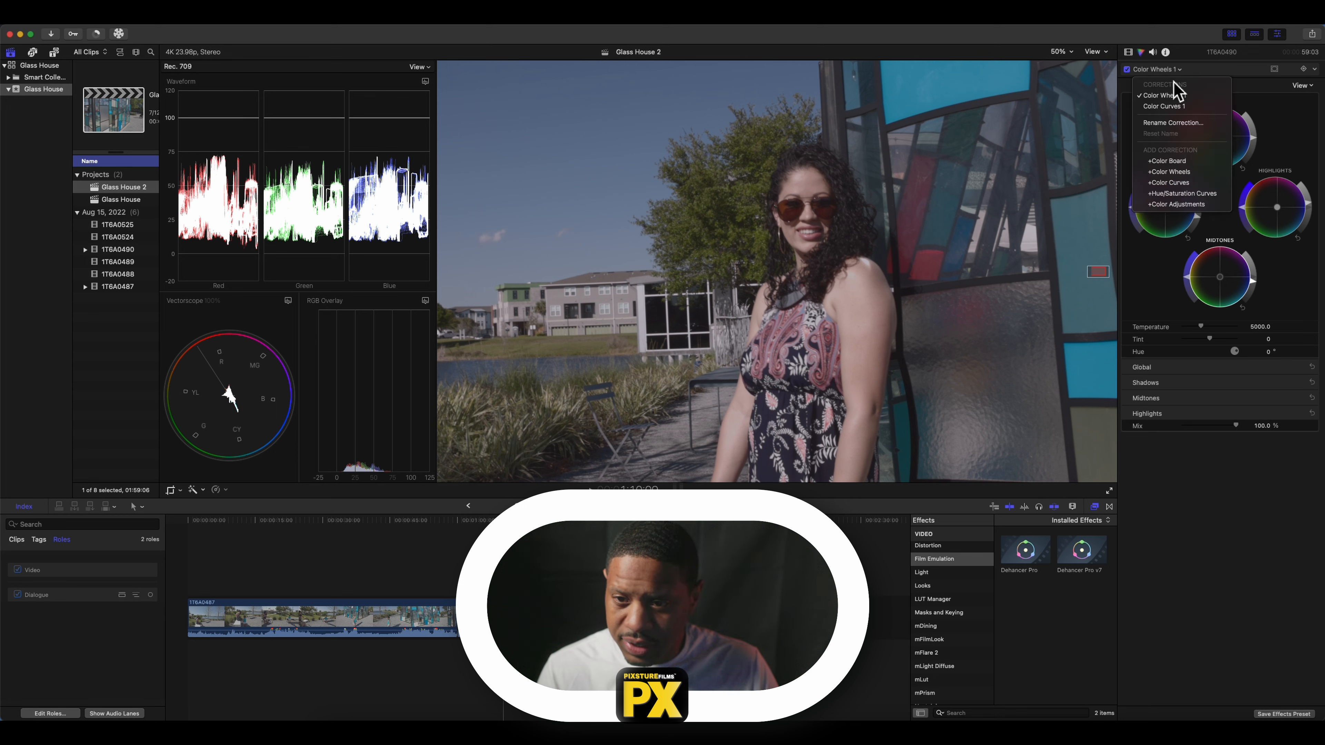
pyautogui.click(1167, 107)
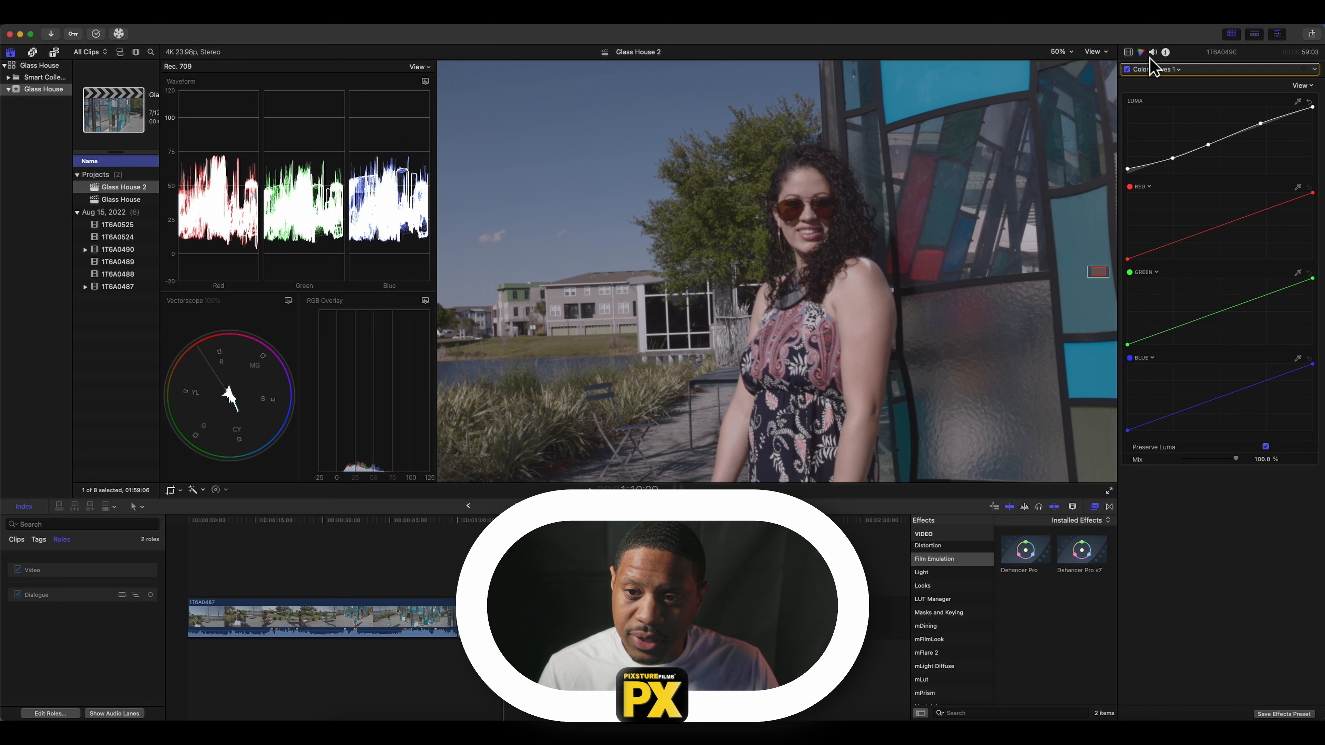
pyautogui.click(1135, 55)
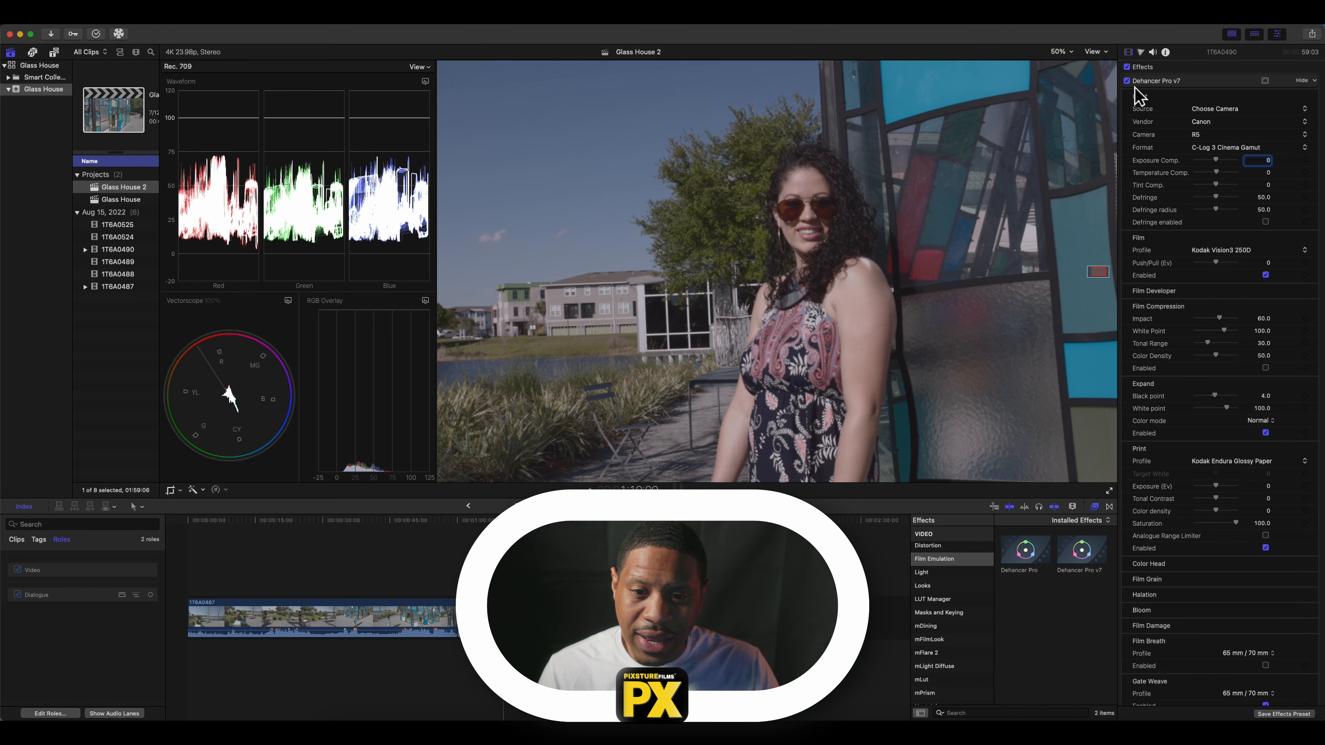
pyautogui.click(1127, 80)
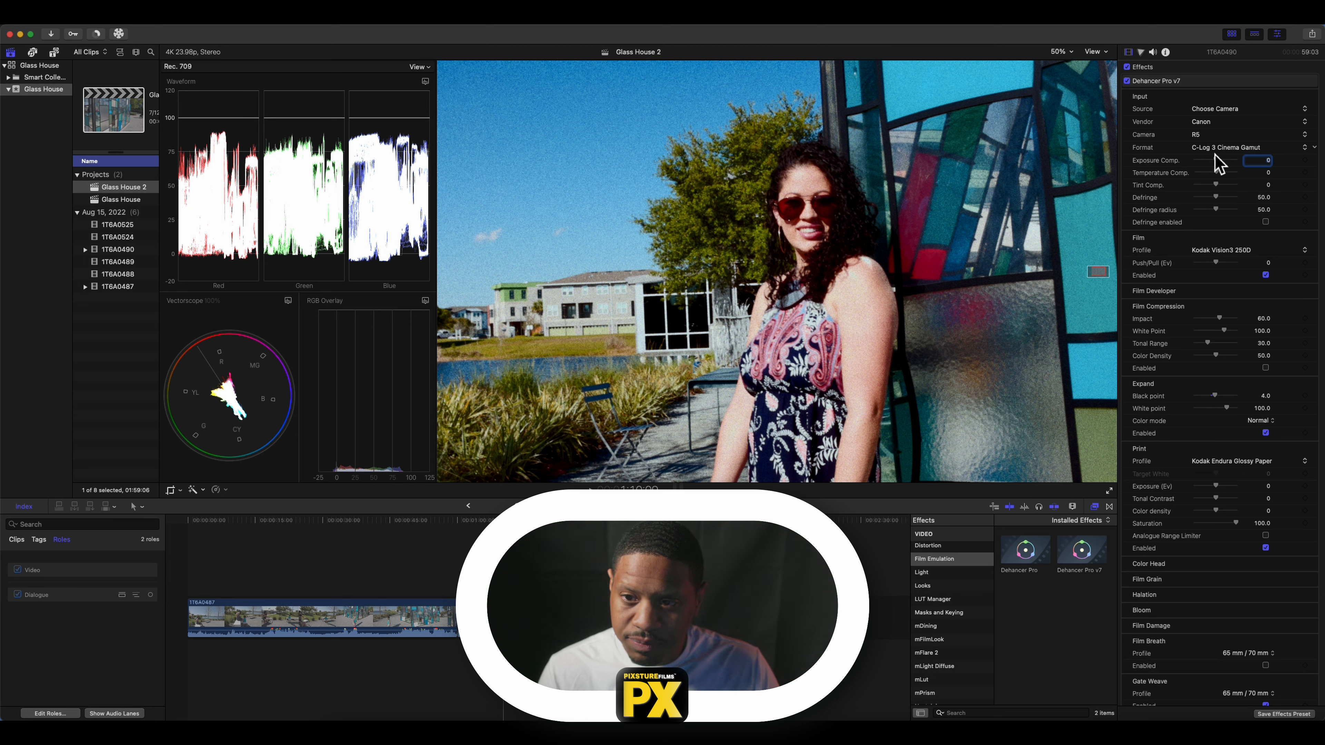
# Set the Dehancer Pro v7 input source to Rec.709 and reset the effect's parameters
pyautogui.click(1231, 109)
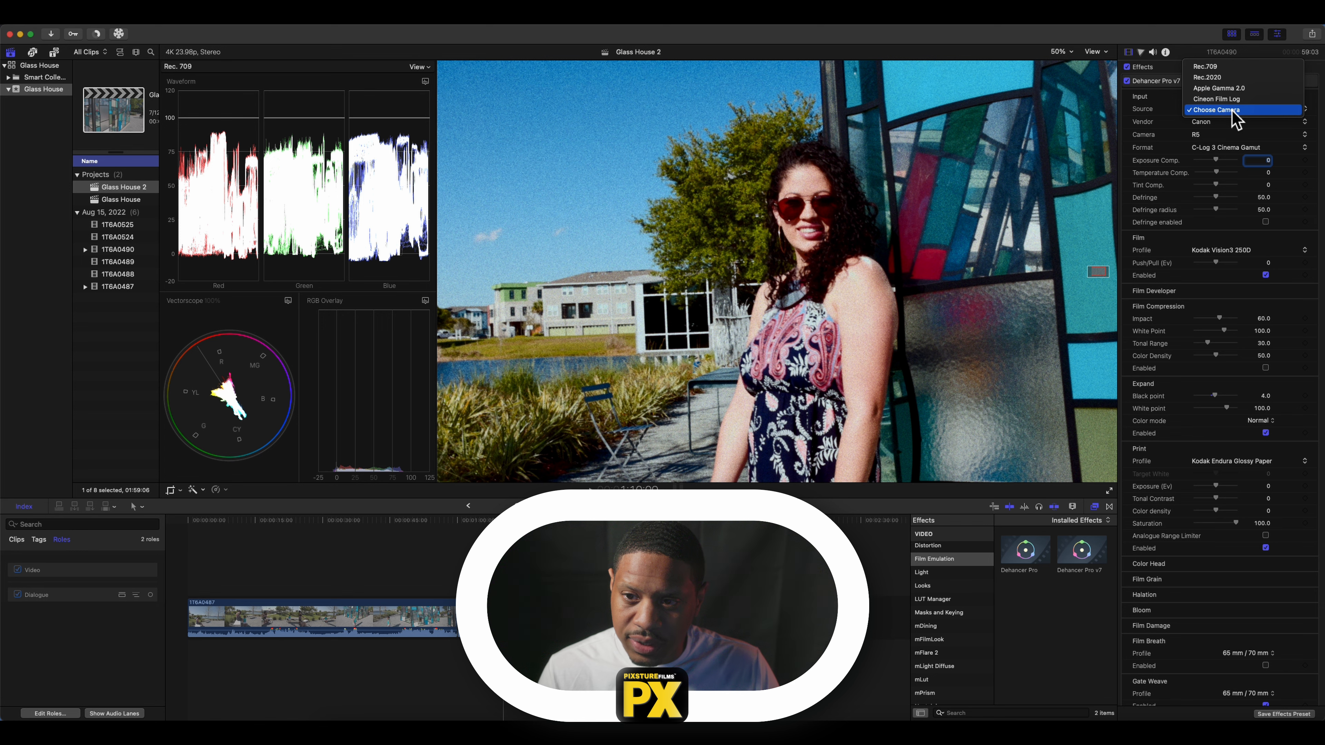
pyautogui.click(1224, 68)
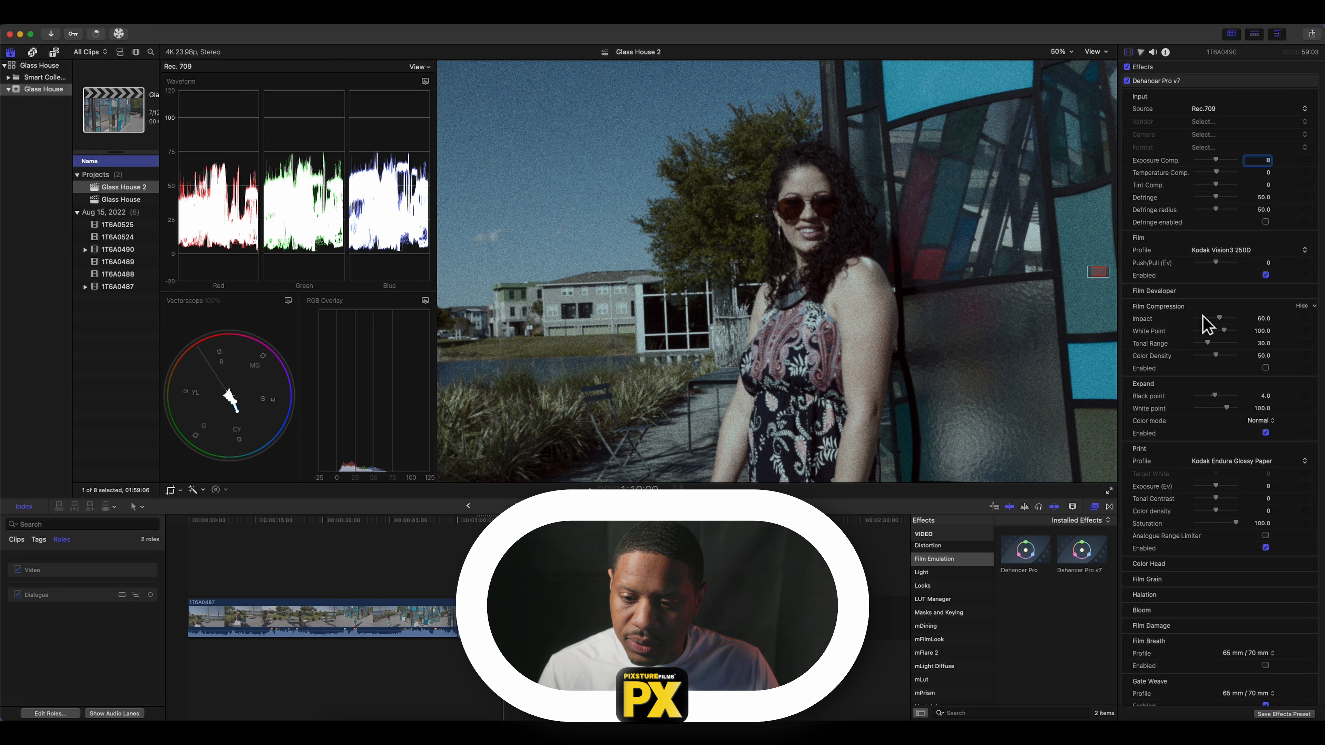
pyautogui.click(1211, 107)
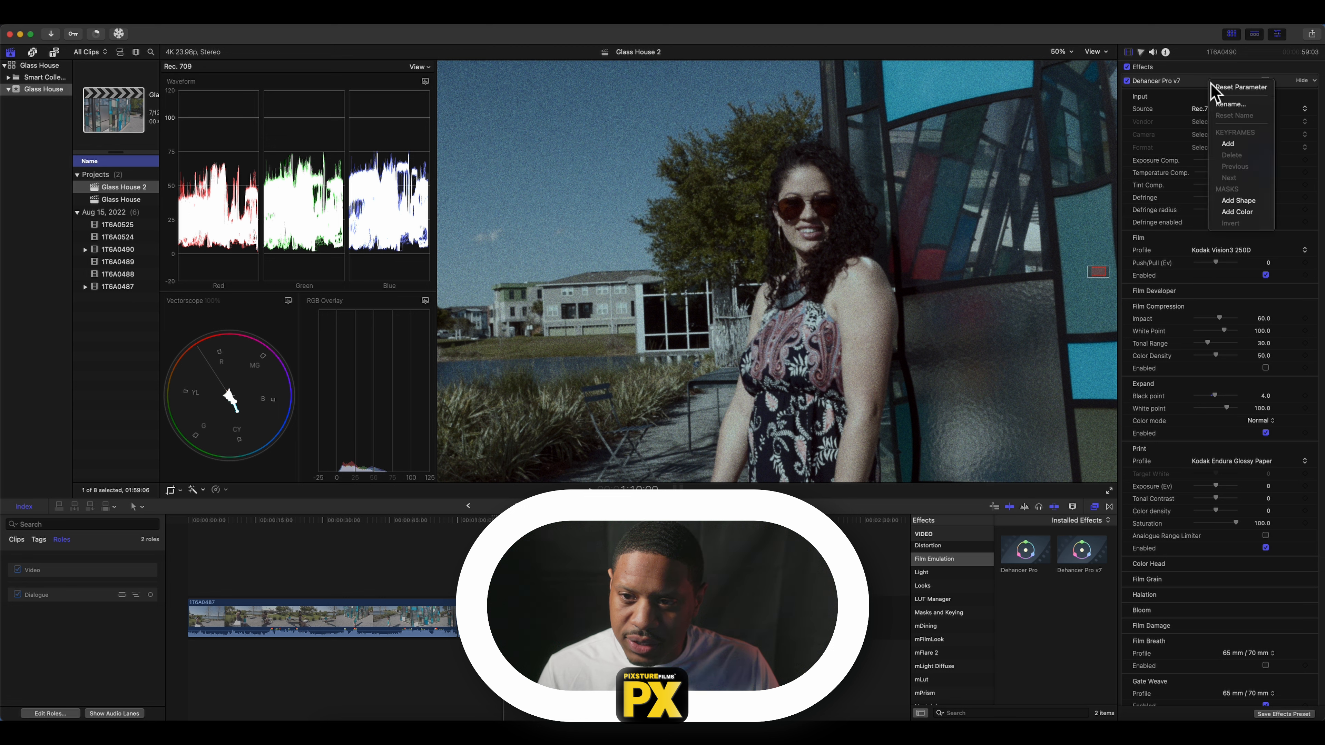
pyautogui.click(1235, 99)
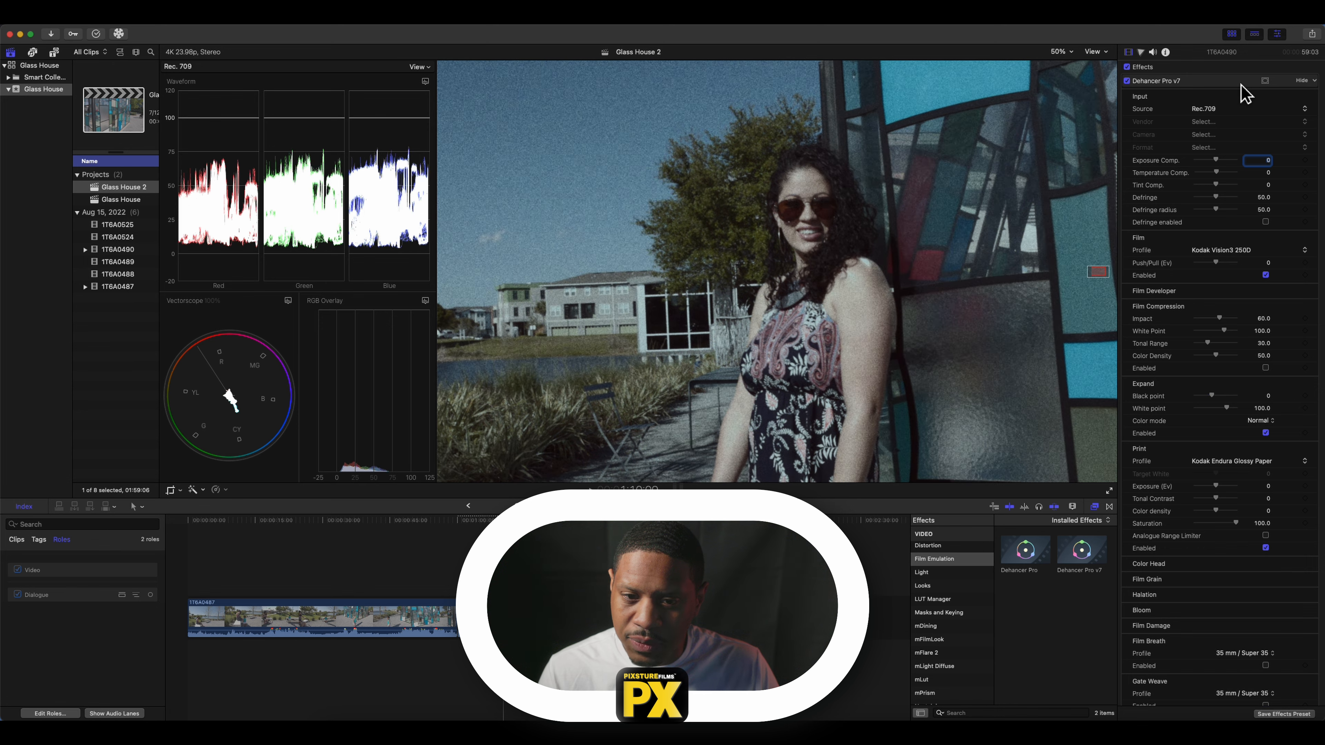
# Set the Dehancer input source to Choose Camera, with vendor Canon, camera R5 and format C-Log 3 Cinema Gamut
pyautogui.click(1221, 111)
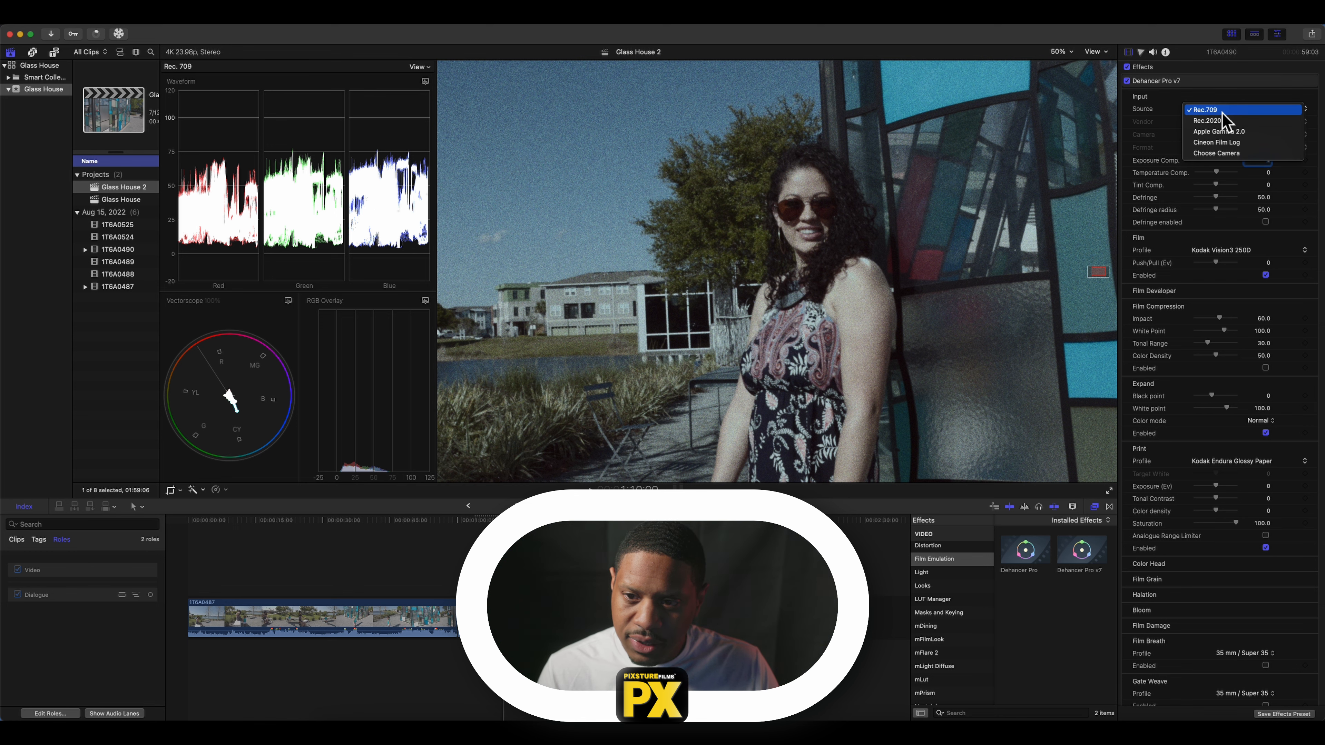
pyautogui.click(1223, 153)
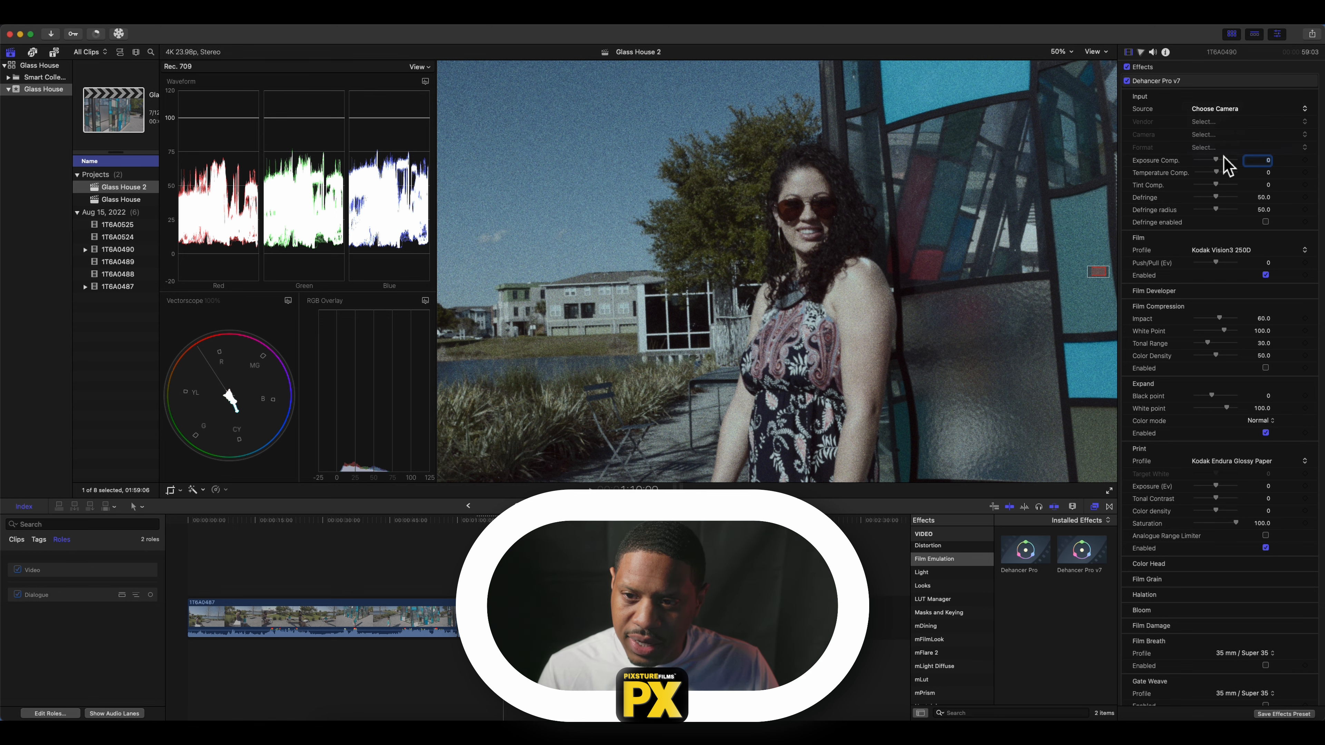
pyautogui.click(1216, 123)
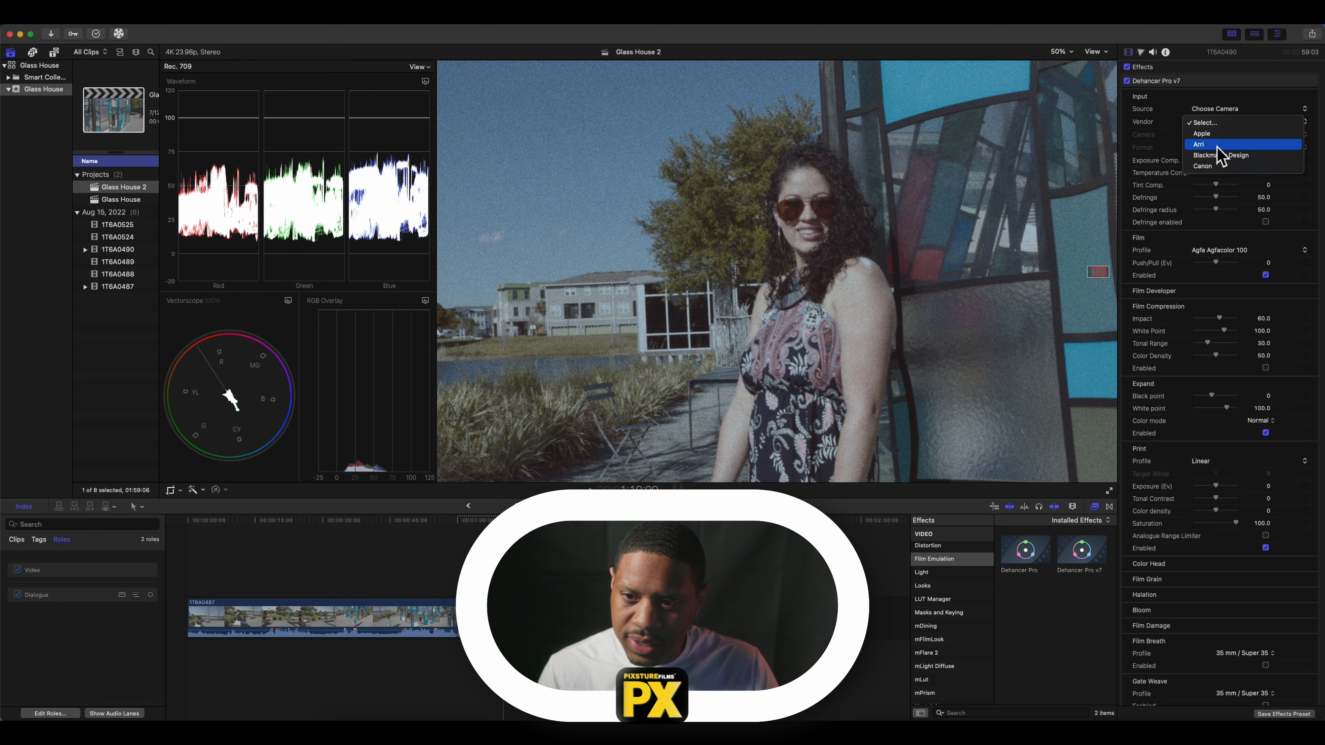
pyautogui.click(1216, 167)
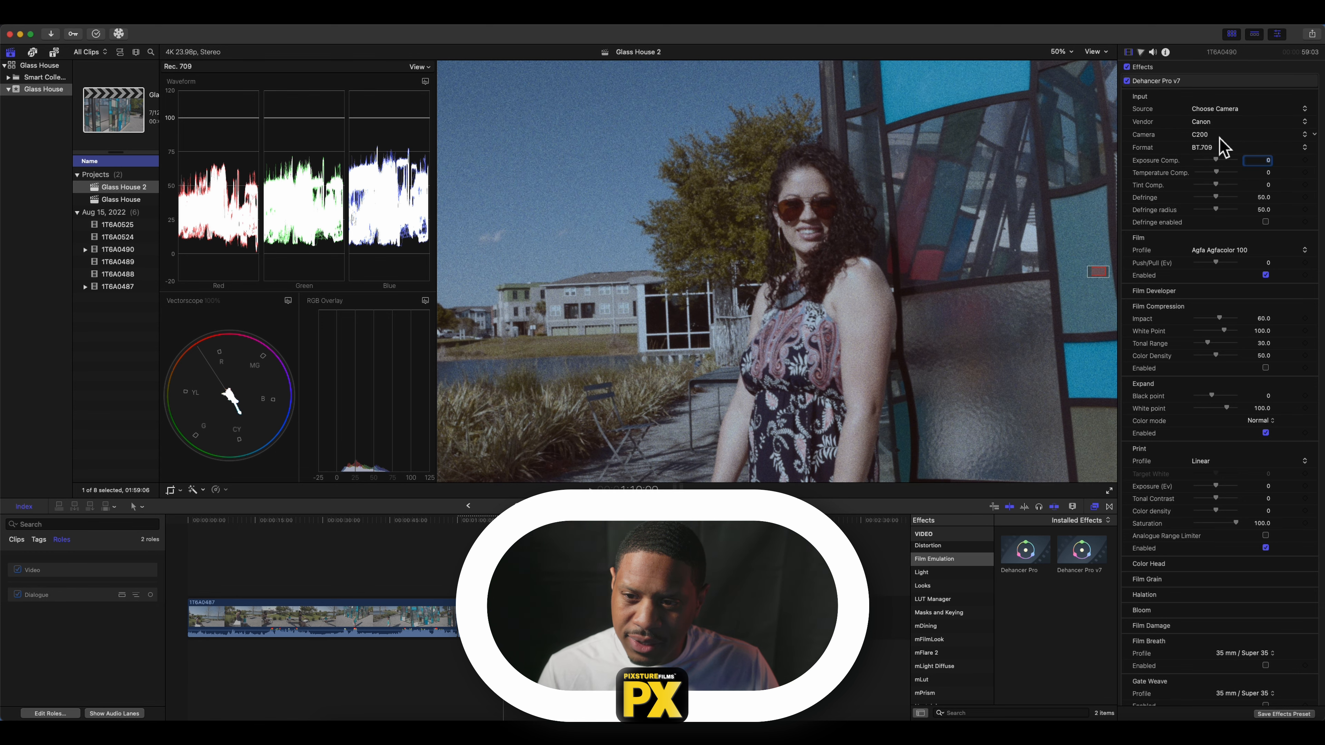
pyautogui.click(1220, 136)
pyautogui.click(1217, 169)
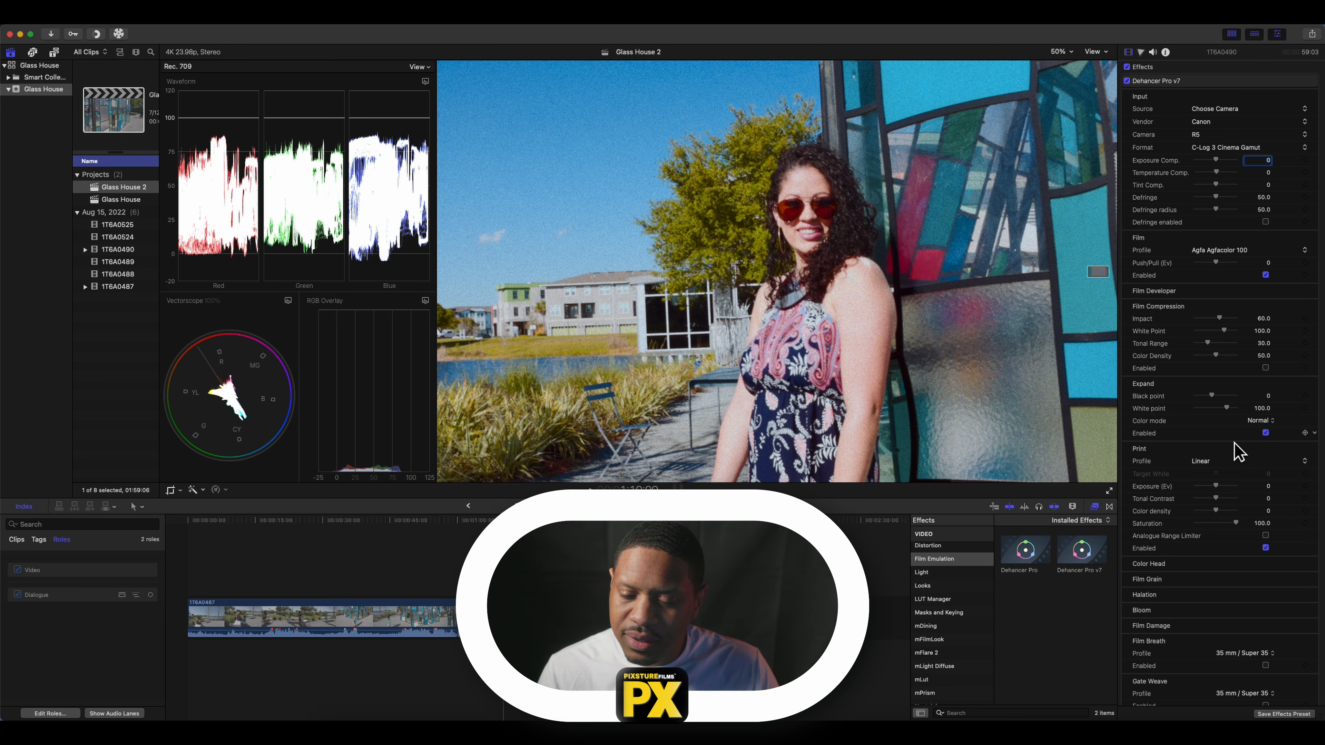
pyautogui.click(1159, 392)
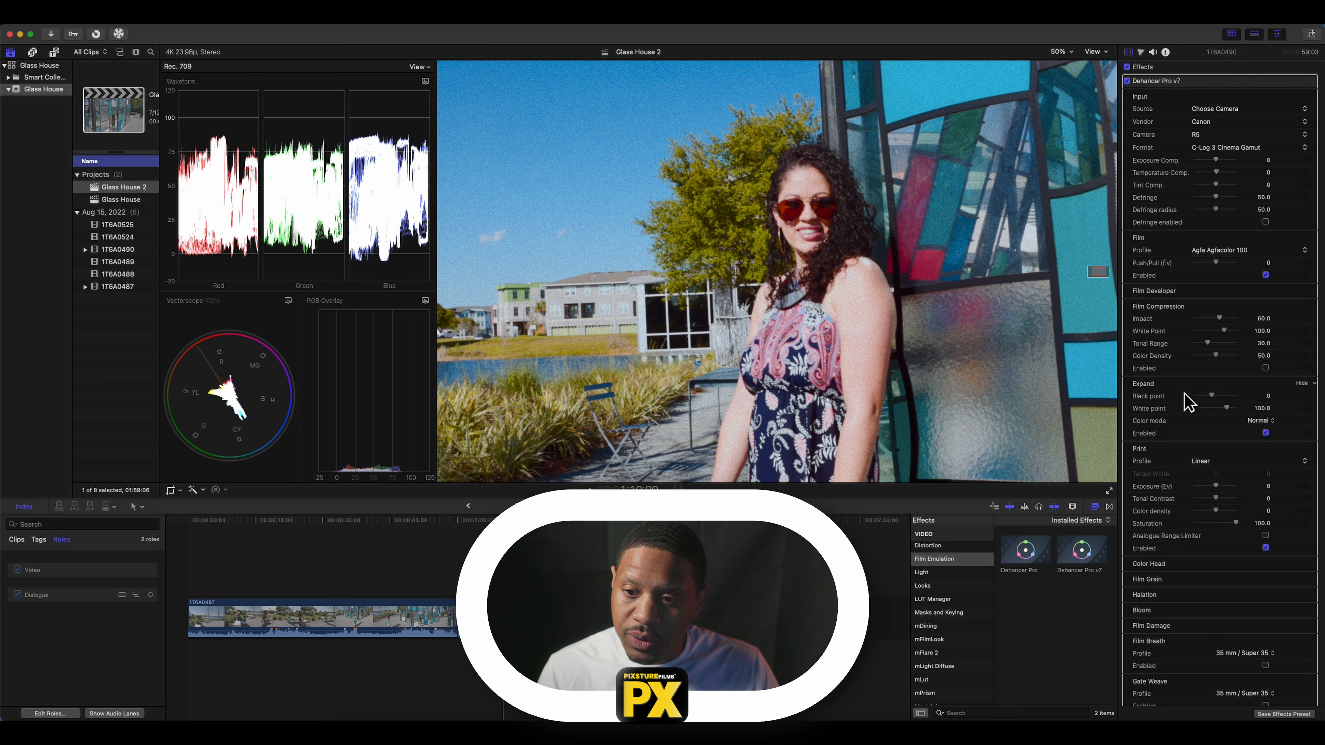
# Try the Kodak Portra 400, Portra 800 and Vision3 250D film profiles, and set the film profile to Kodak Vision3 500T
pyautogui.click(1241, 251)
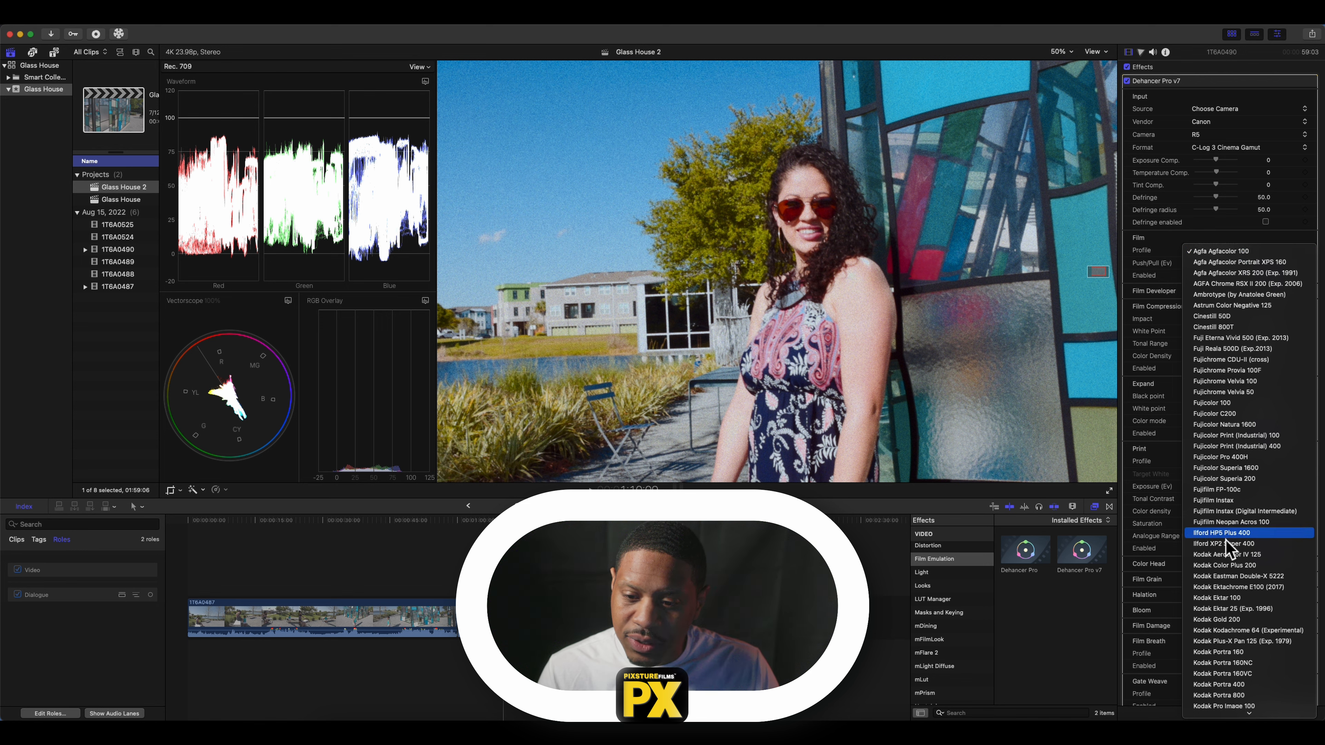
pyautogui.scroll(-6, 1228, 527)
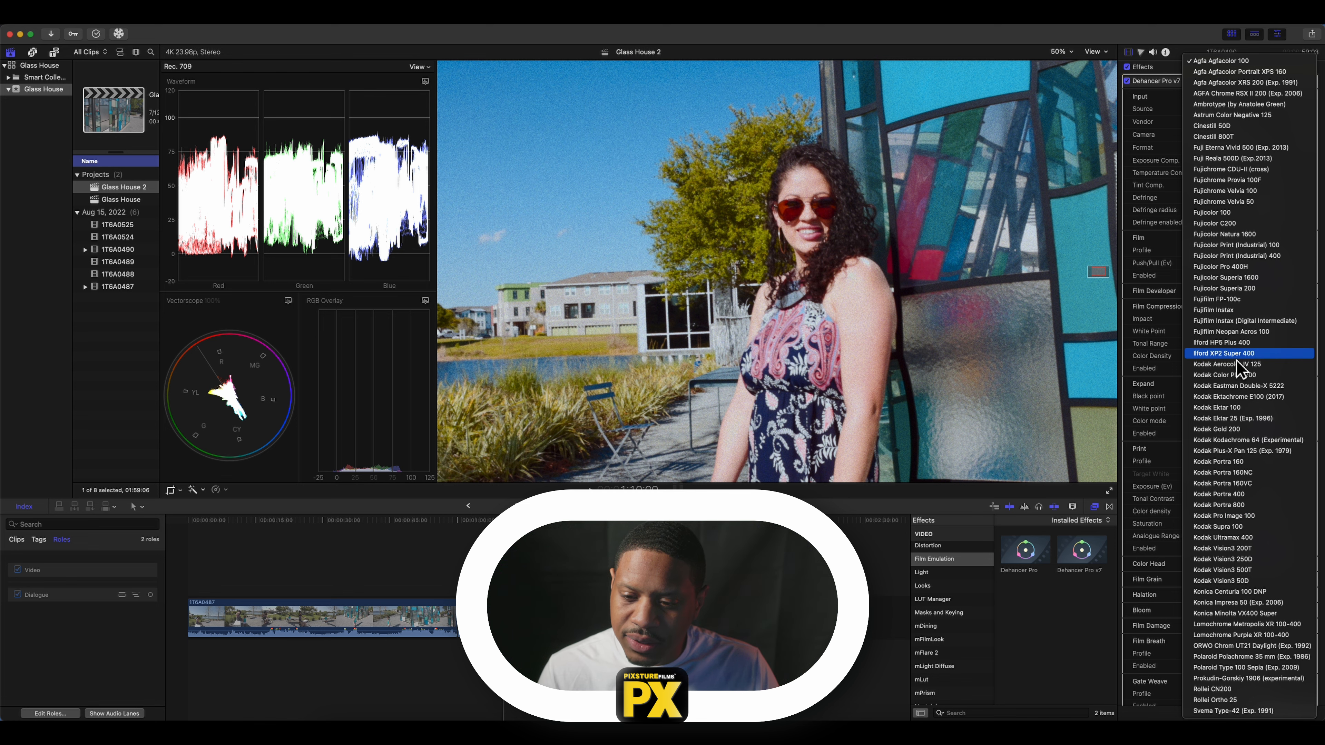
pyautogui.click(1240, 496)
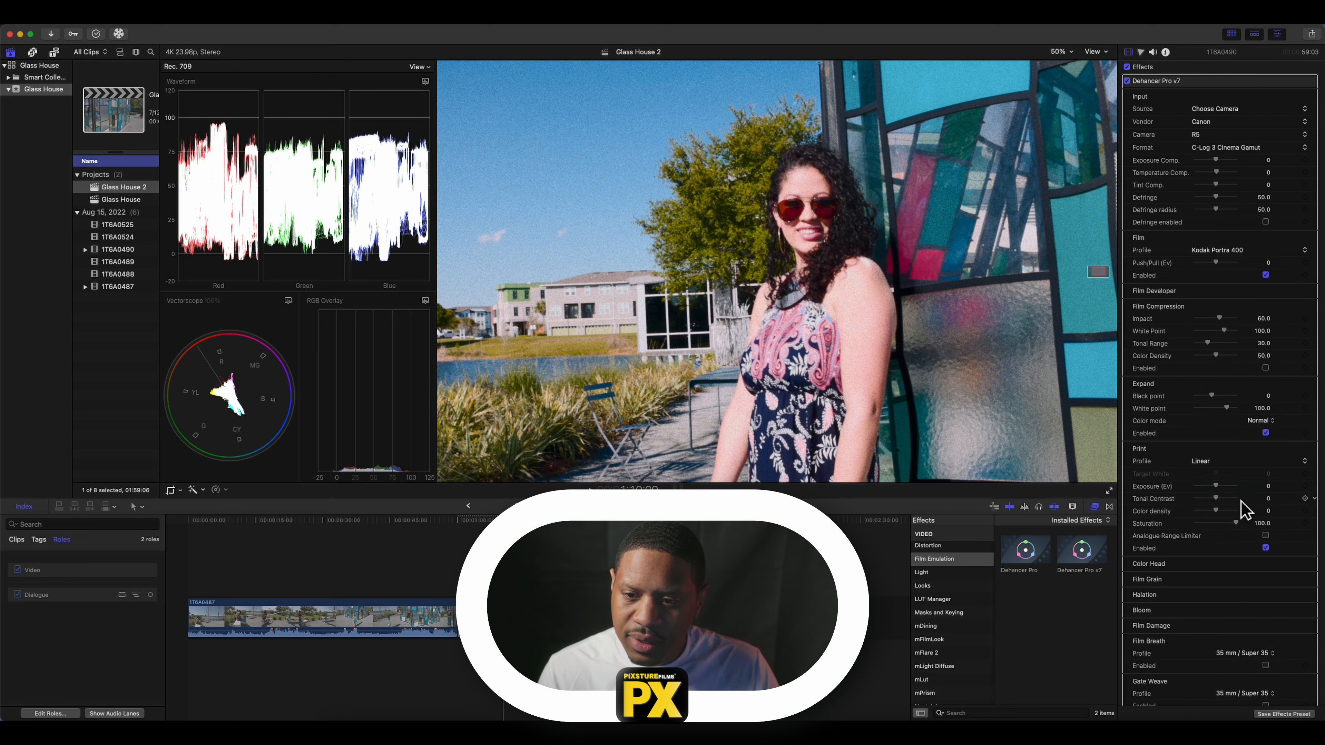
pyautogui.click(1230, 251)
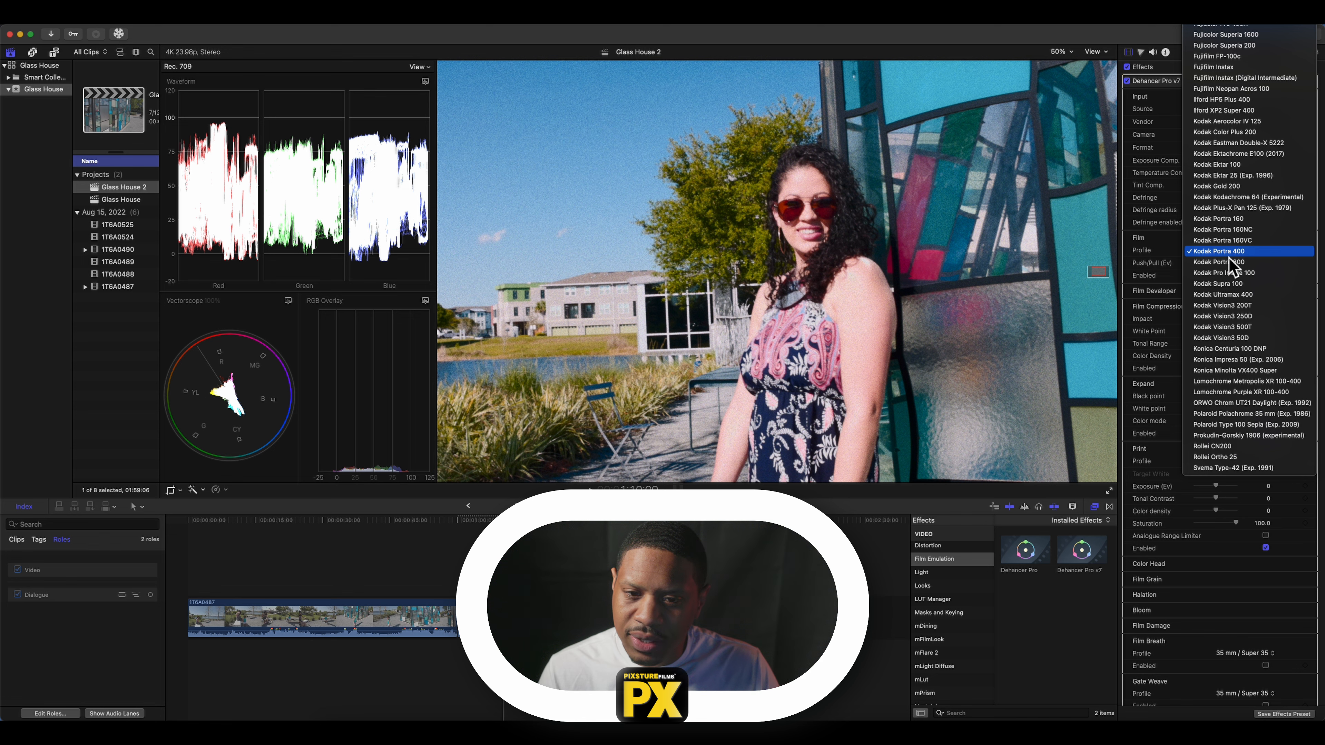
pyautogui.click(1232, 264)
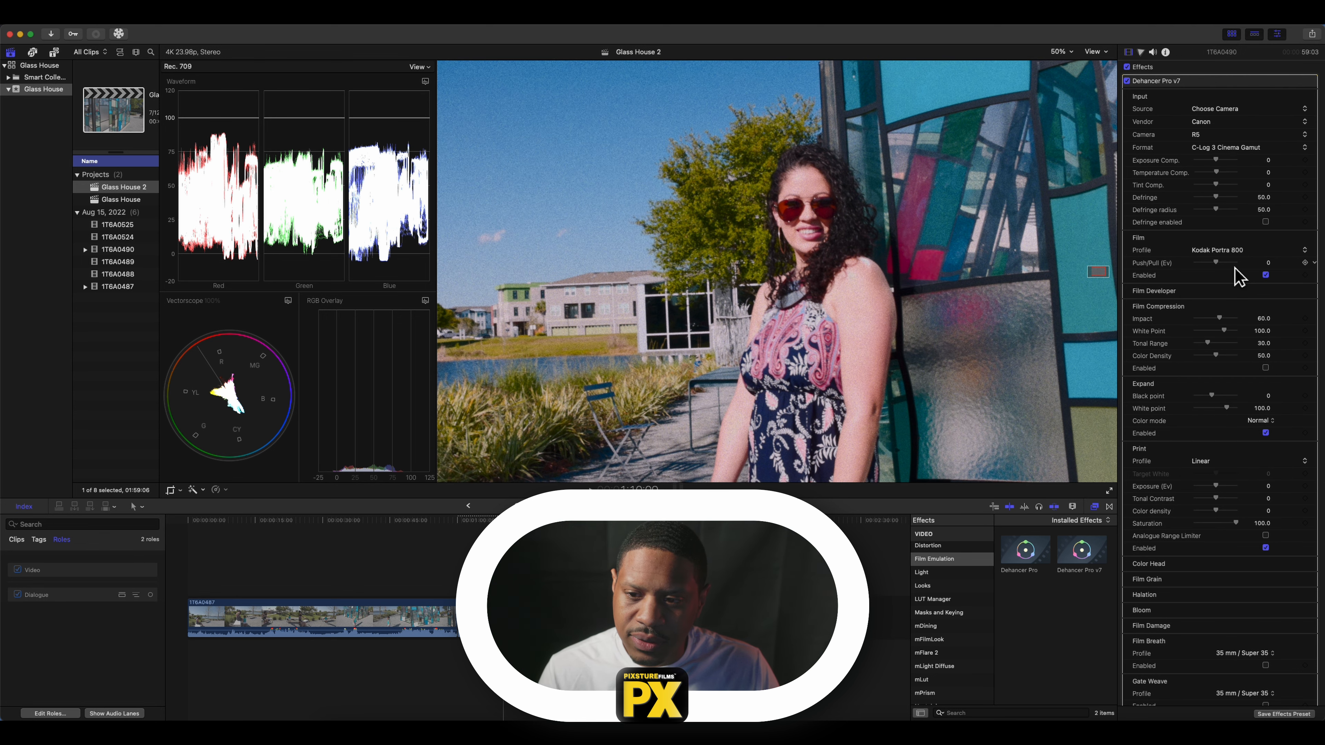
pyautogui.click(1230, 253)
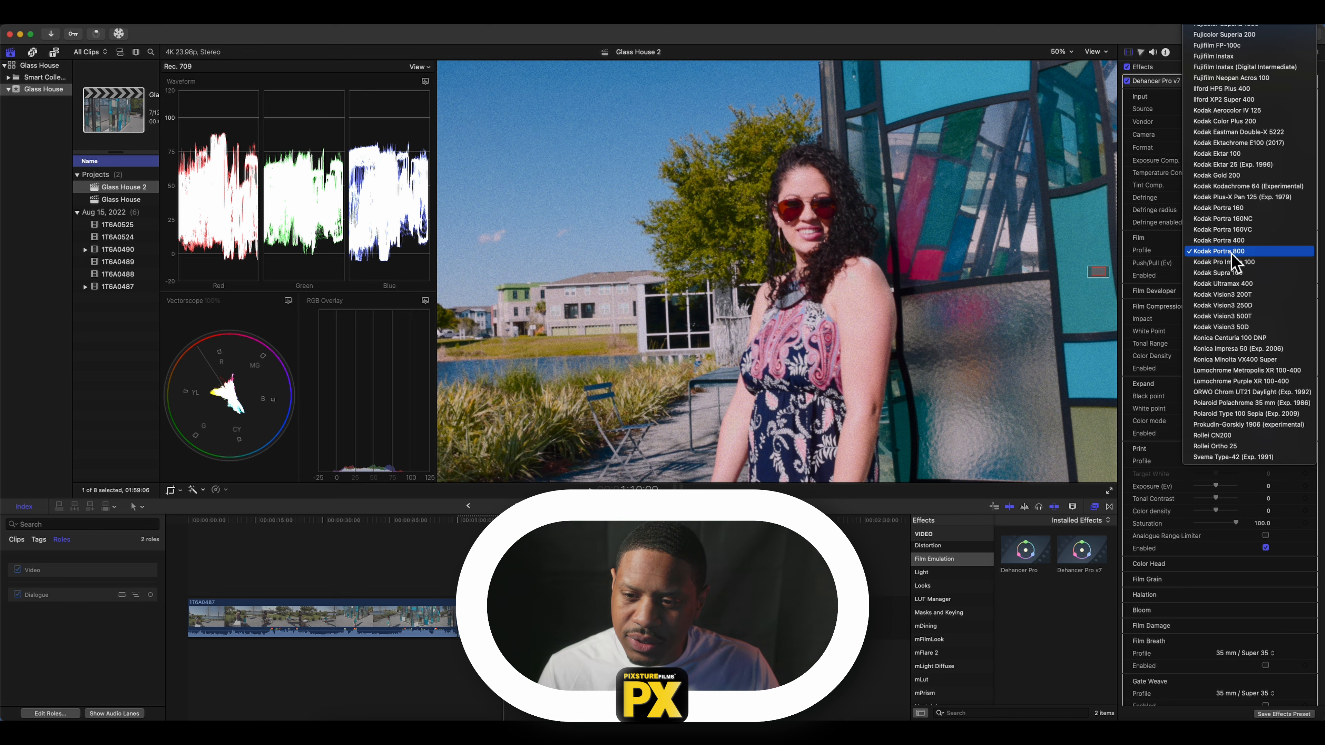
pyautogui.click(1237, 307)
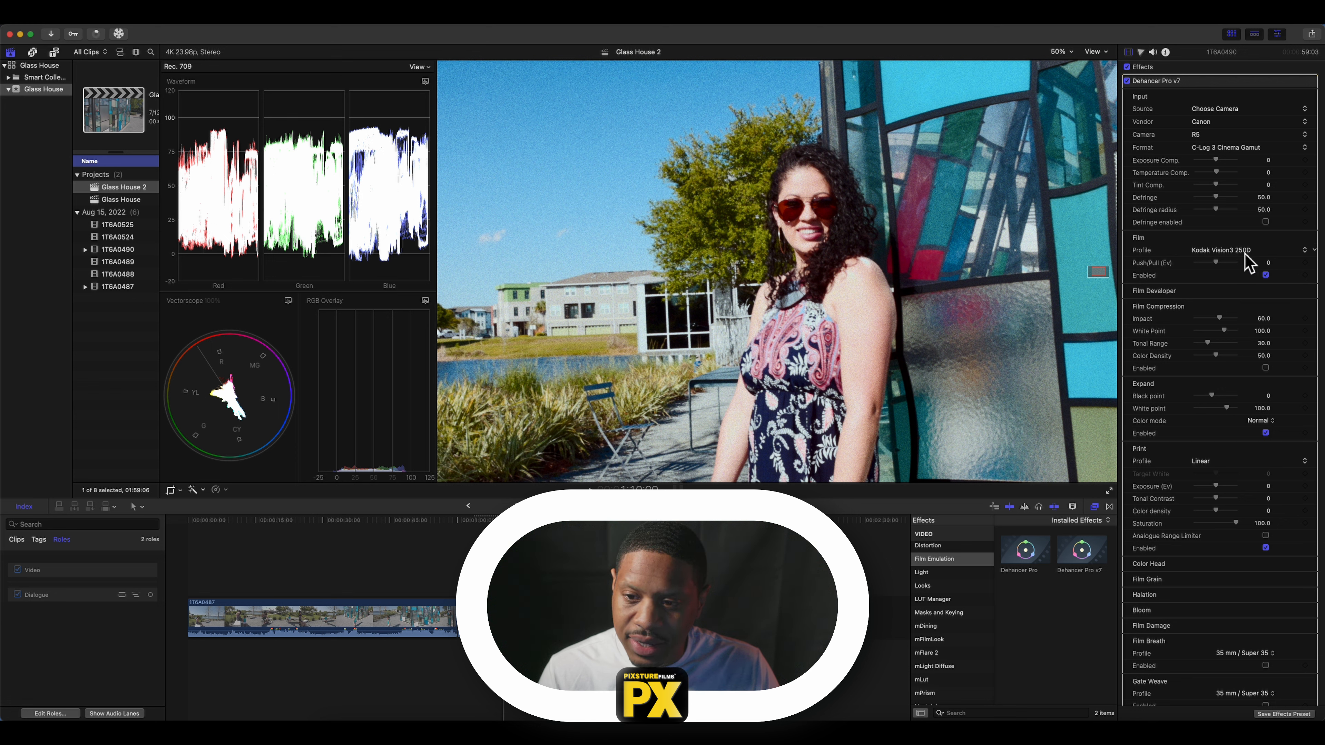
pyautogui.click(1228, 252)
pyautogui.click(1230, 263)
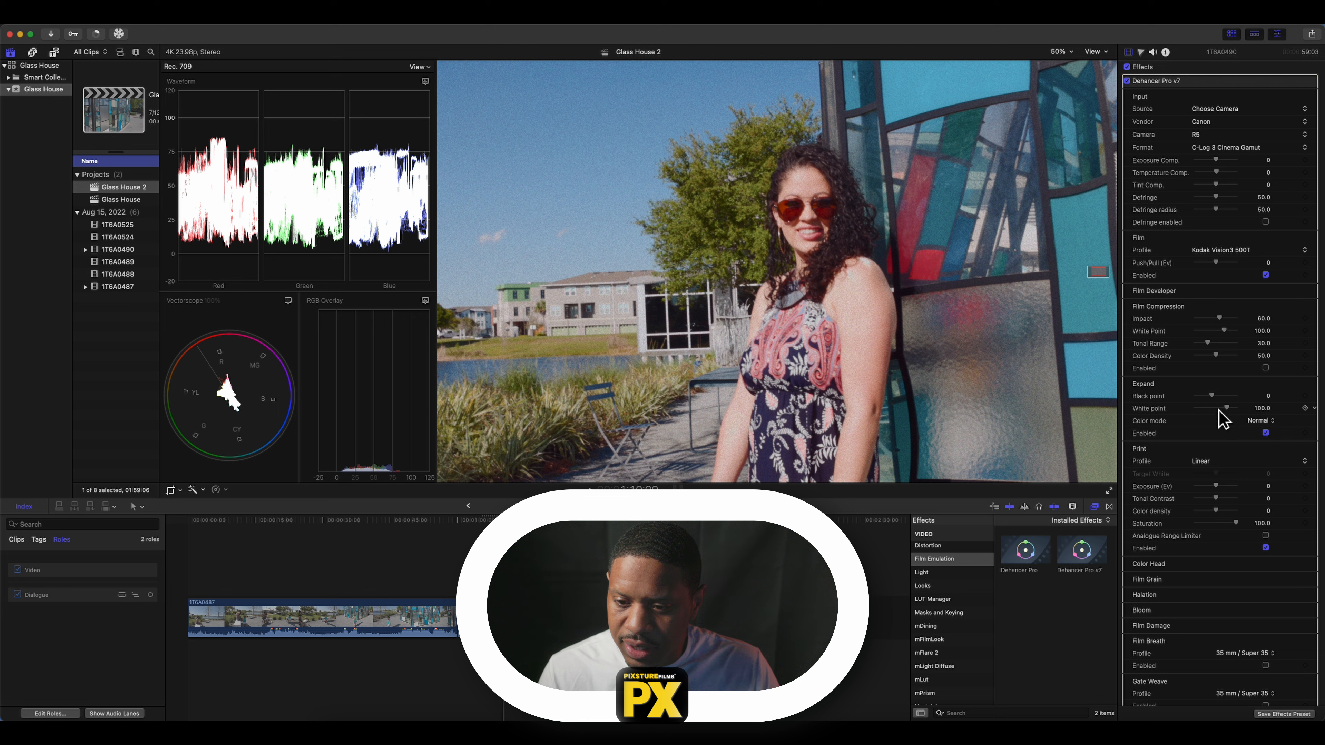
# Compare the Kodak 2383, Fujifilm 3513, Cineon Film Log and Linear print profiles, and set the print profile to Kodak Endura Glossy Paper
pyautogui.click(1212, 461)
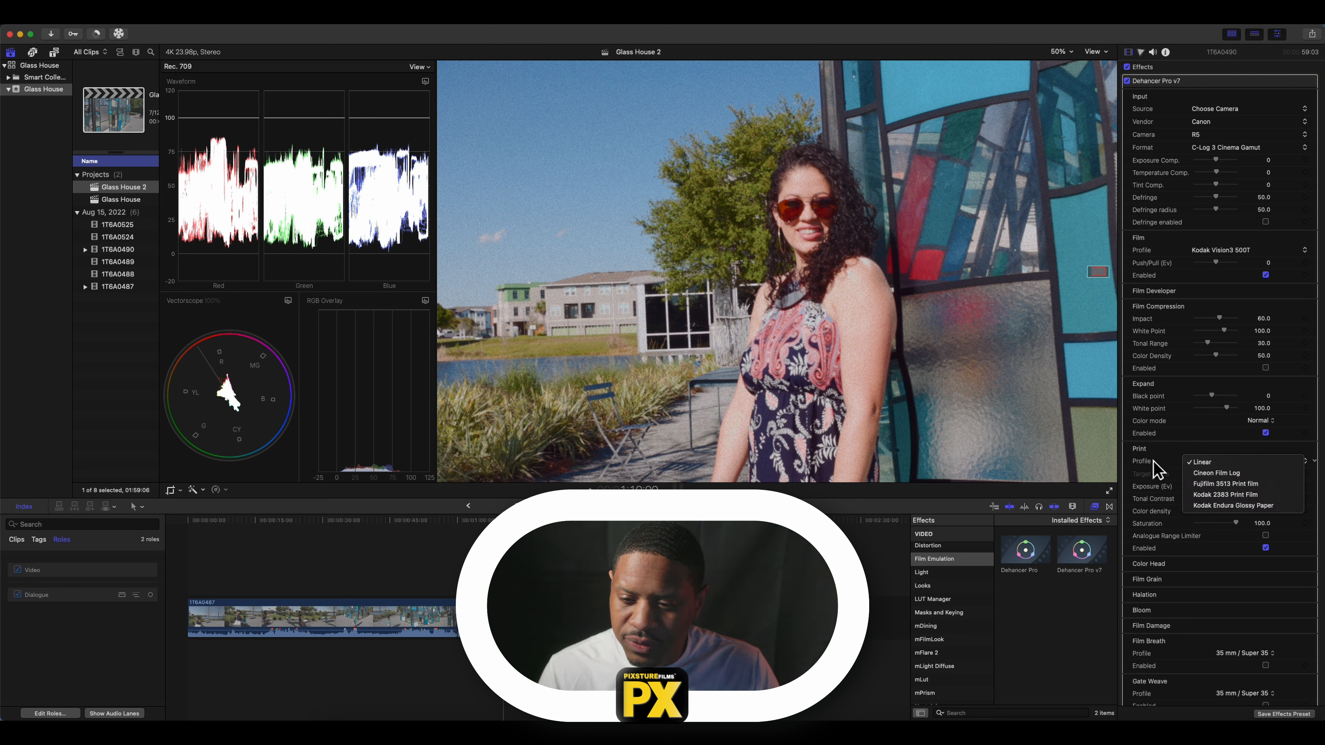
pyautogui.click(1218, 506)
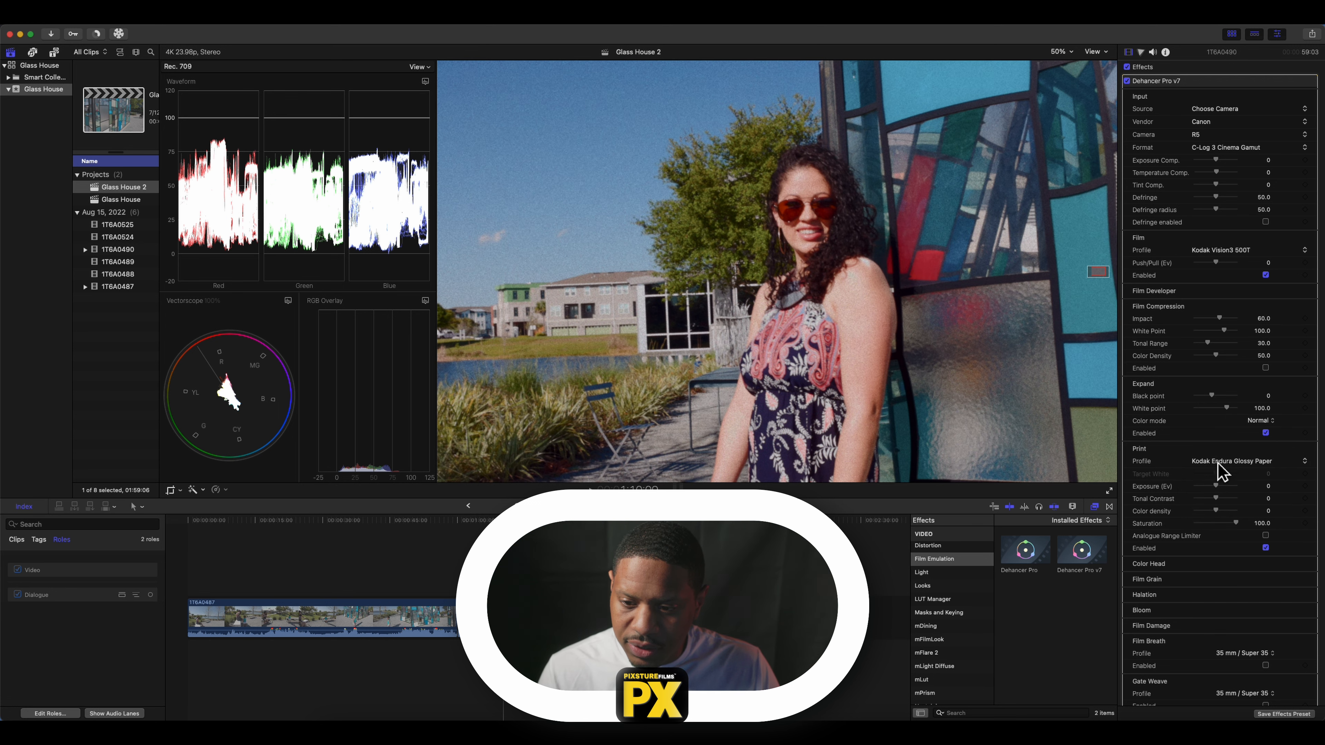
pyautogui.click(1217, 462)
pyautogui.click(1219, 452)
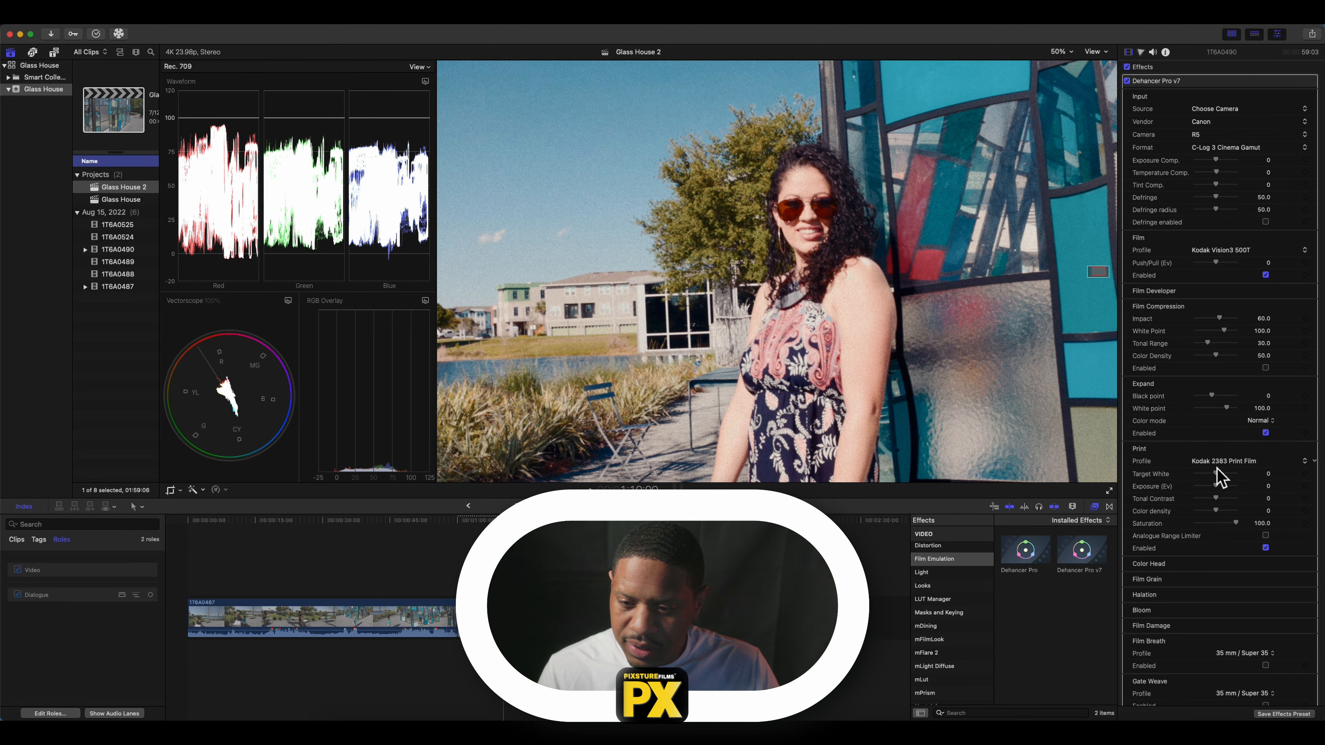
pyautogui.click(1219, 464)
pyautogui.click(1220, 454)
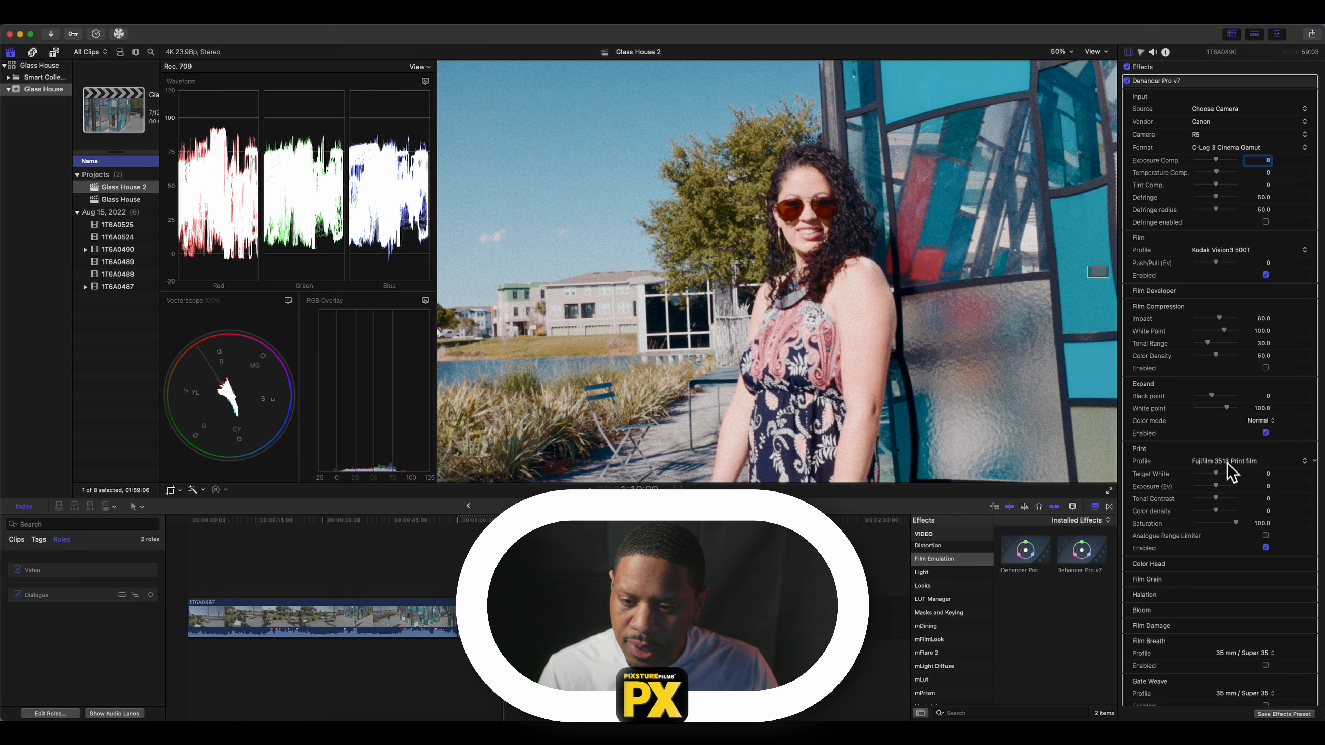
pyautogui.click(1228, 466)
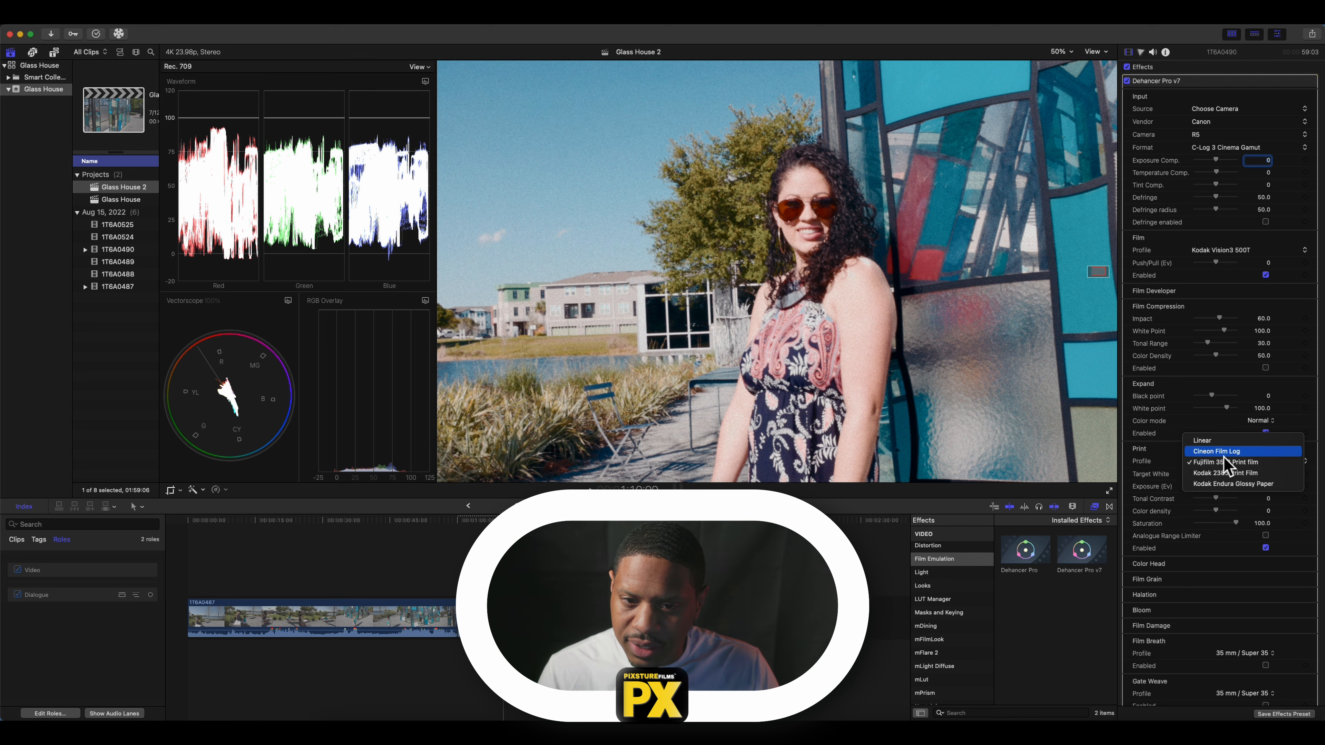
pyautogui.click(1223, 453)
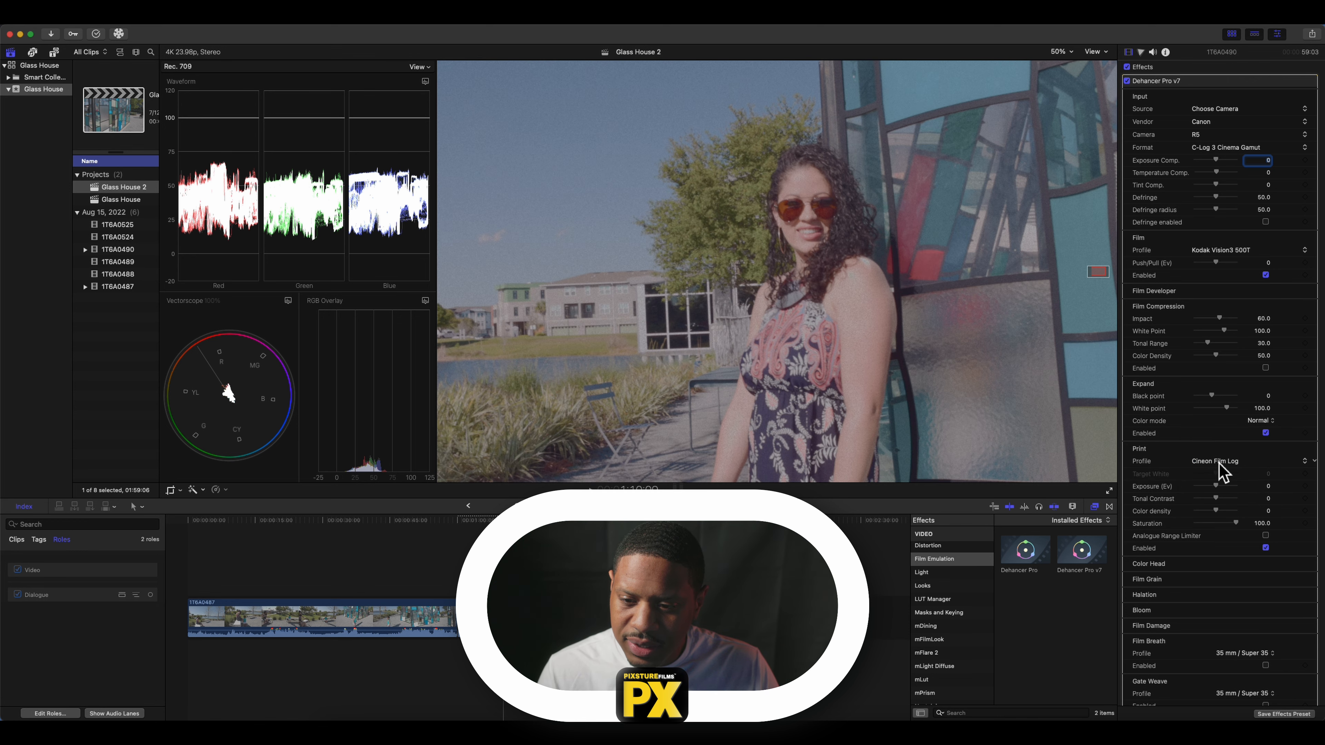
pyautogui.click(1220, 463)
pyautogui.click(1219, 451)
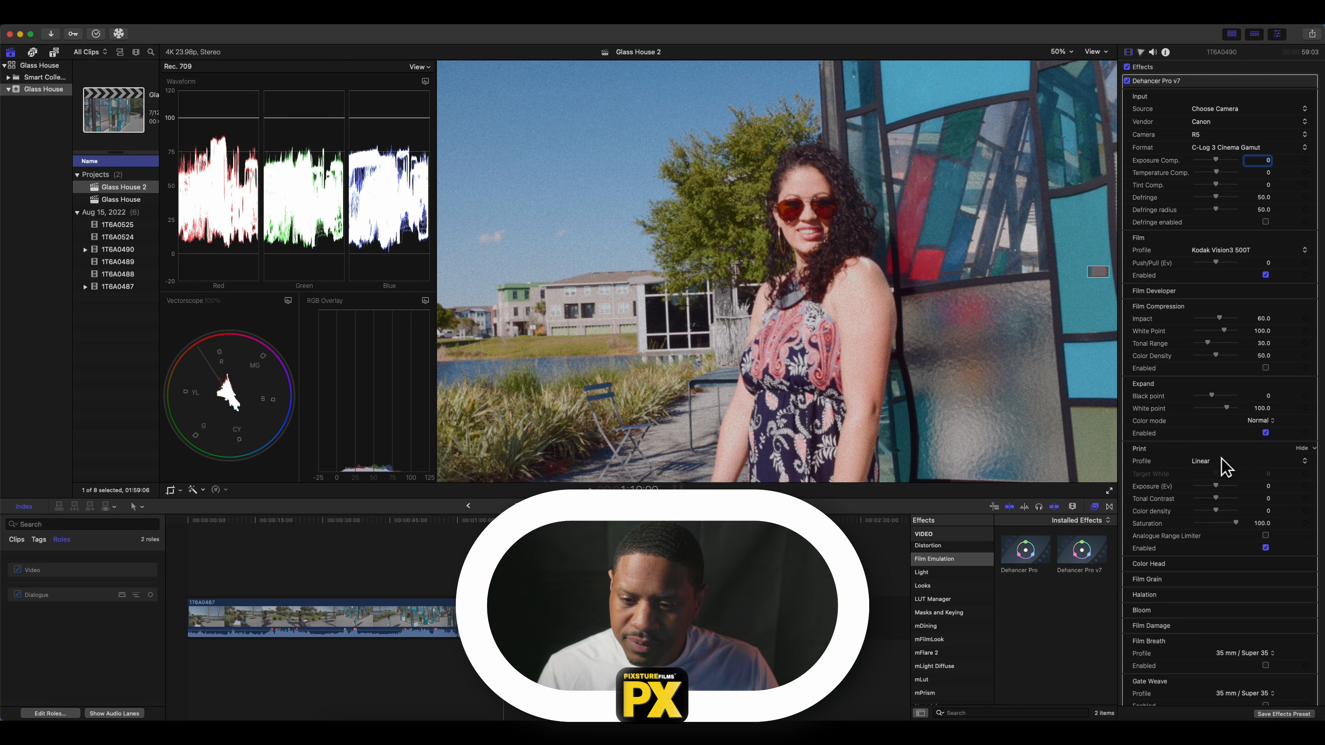
pyautogui.click(1213, 464)
pyautogui.click(1222, 509)
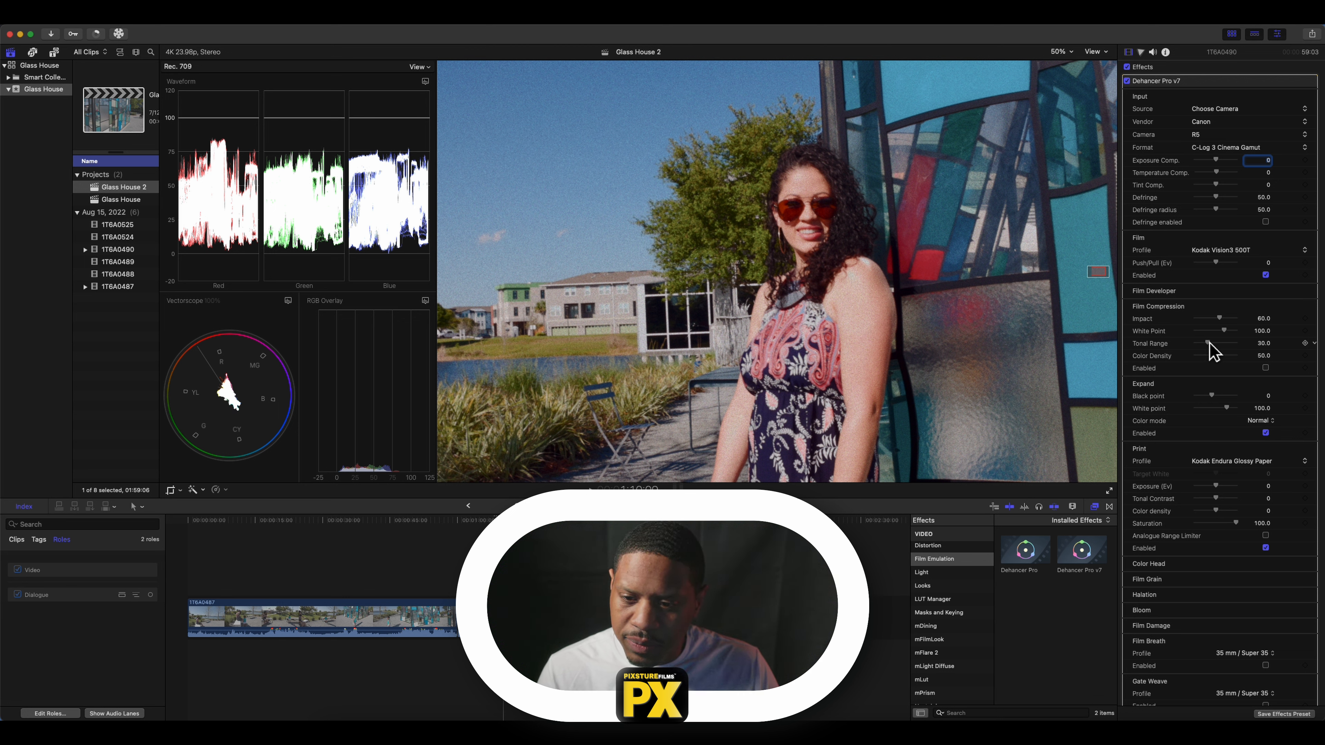
pyautogui.click(1187, 393)
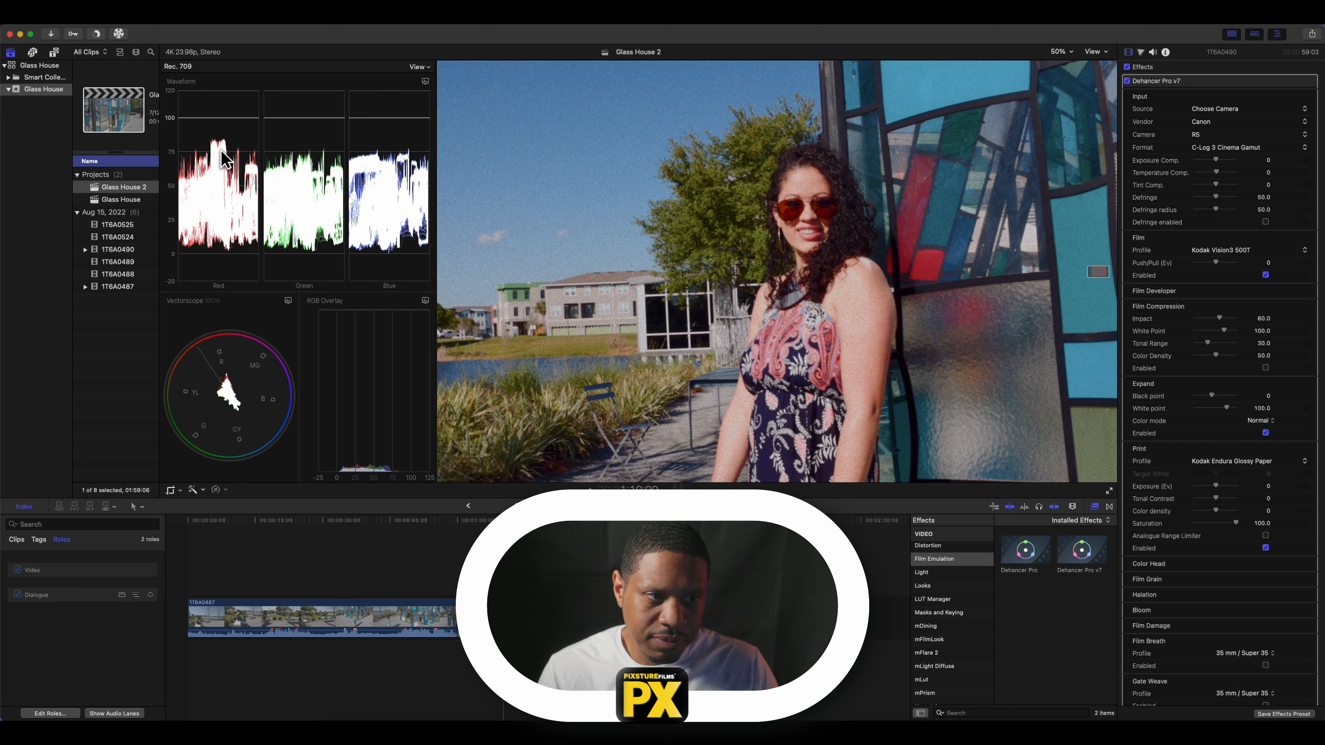
pyautogui.click(418, 68)
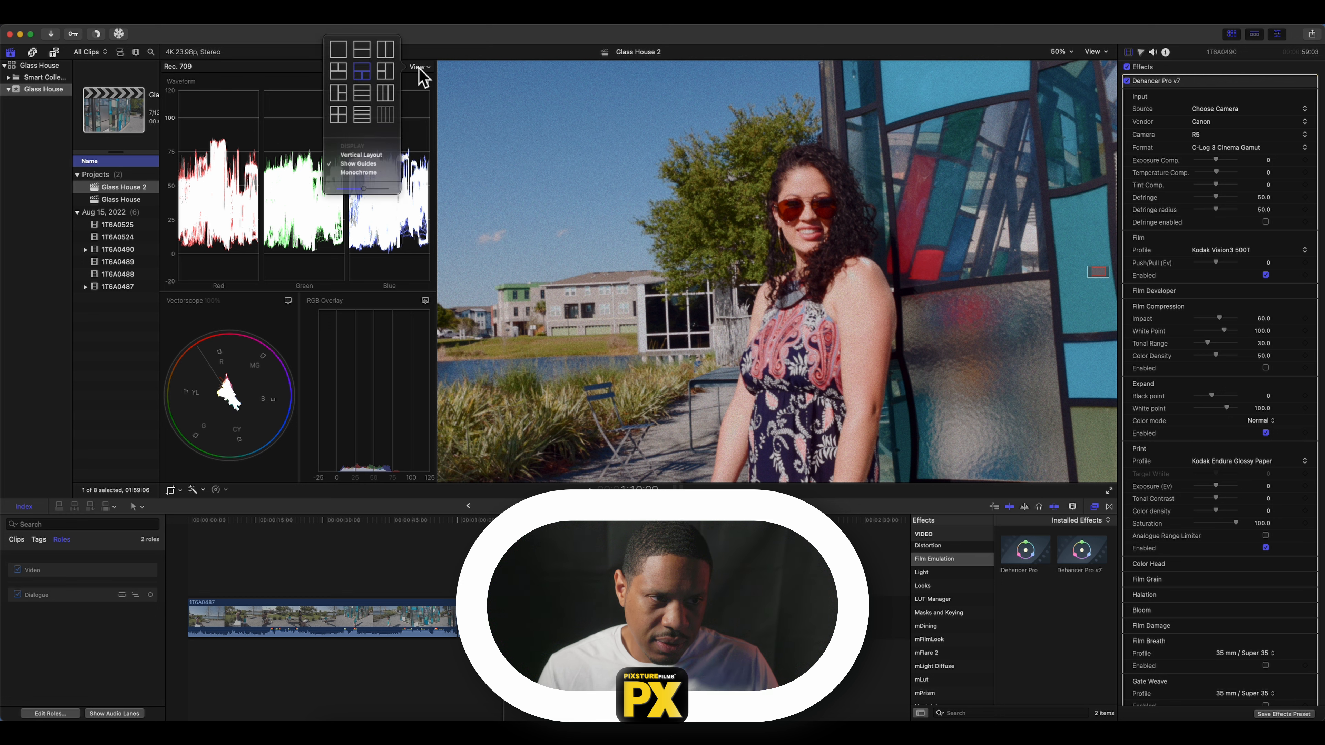
pyautogui.click(235, 16)
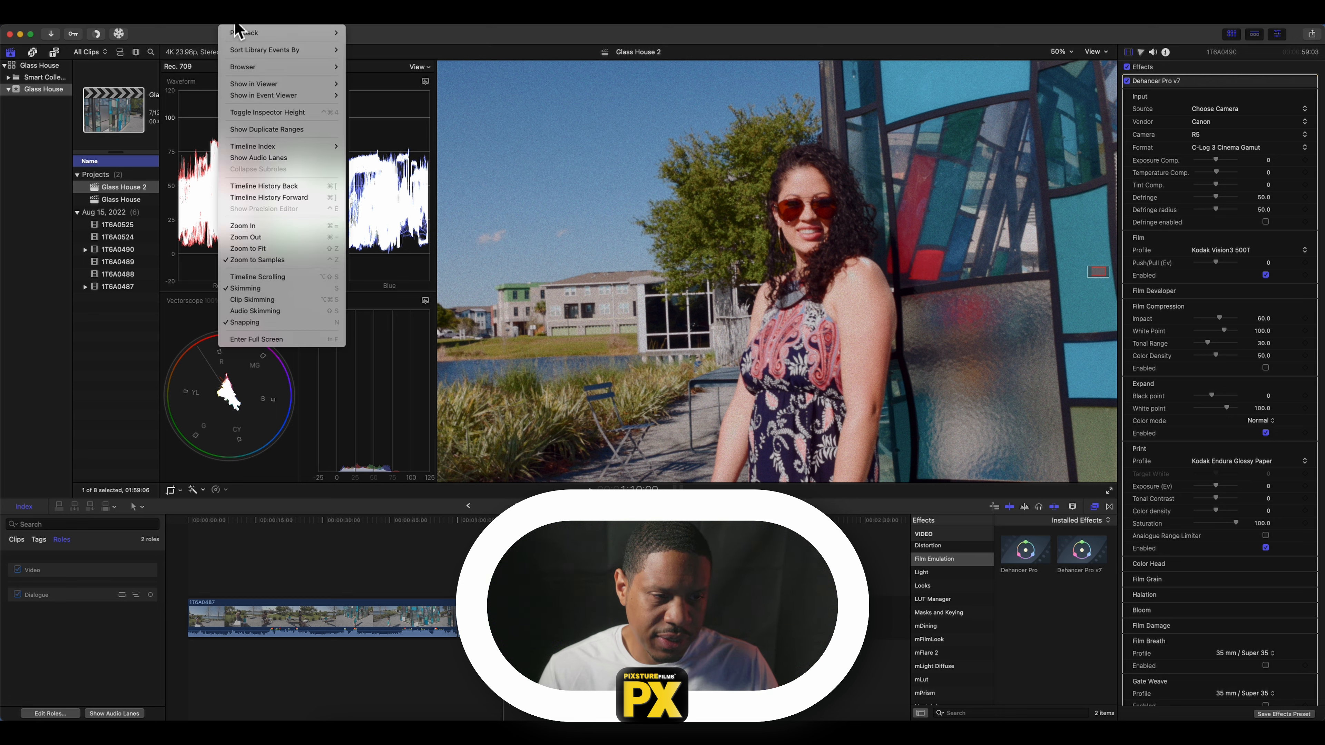
pyautogui.click(236, 22)
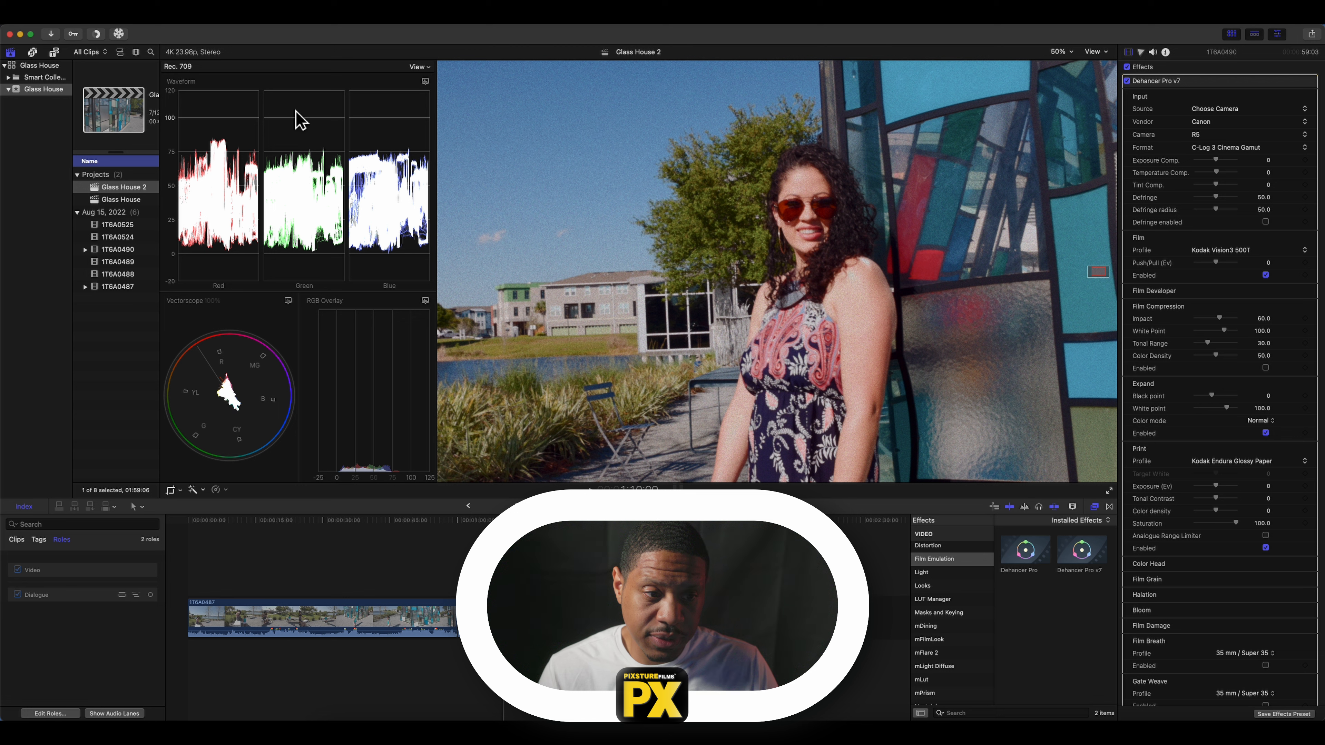
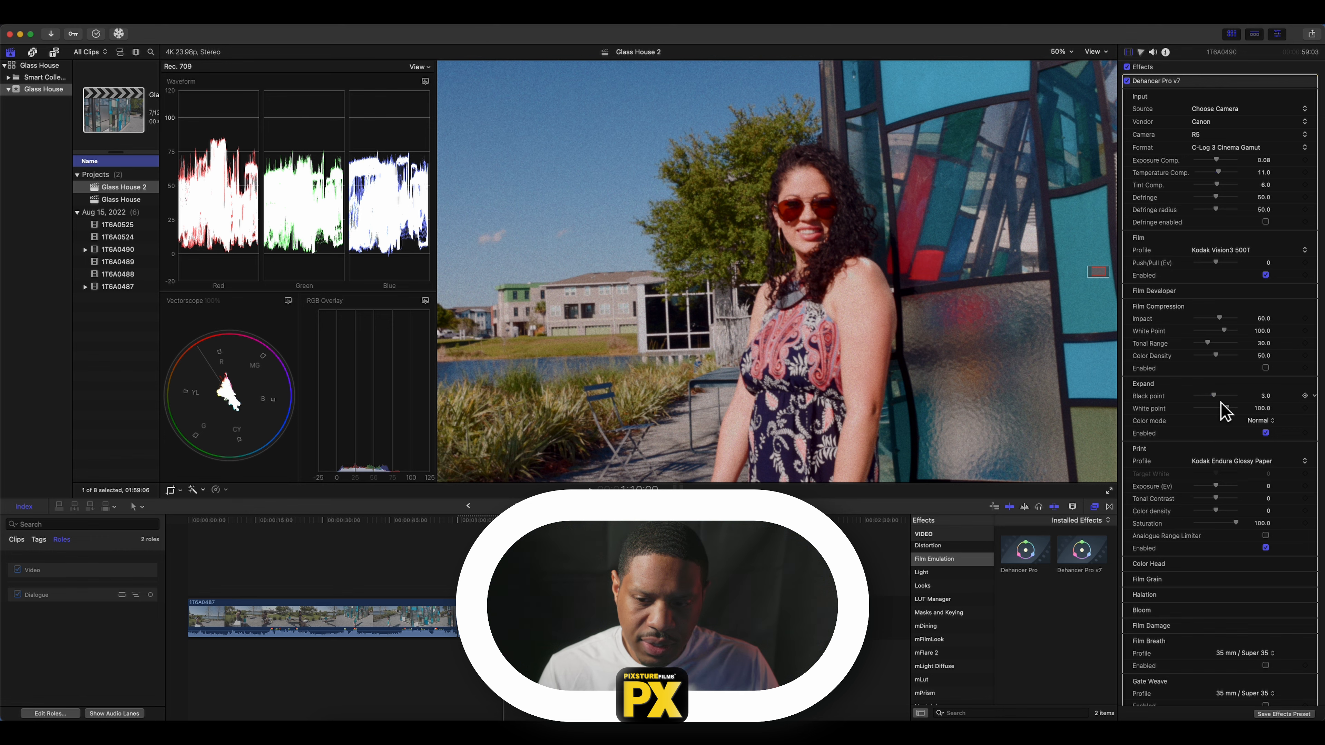
# Set the Expand white point to 96, then the print exposure to -0.23, tonal contrast to -9 and color density to -7
pyautogui.moveTo(1235, 412); pyautogui.dragTo(1234, 414)
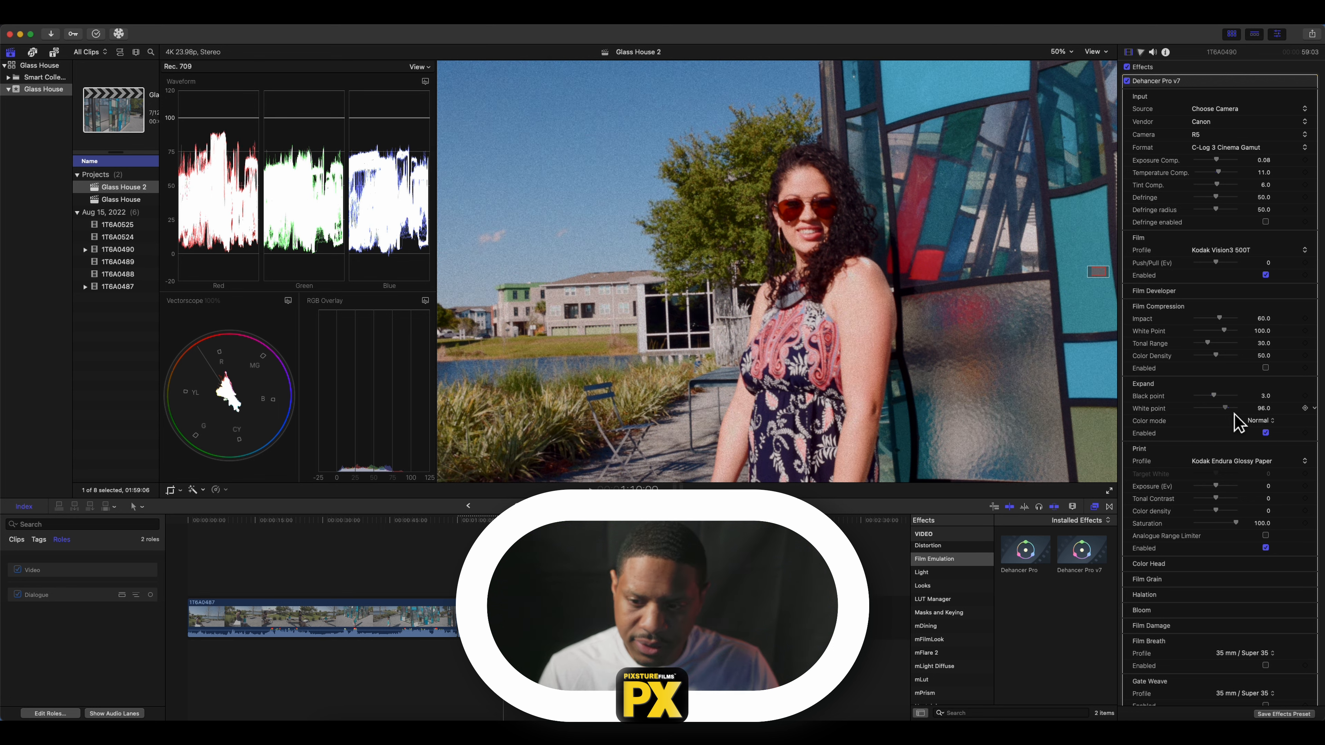
pyautogui.scroll(-5, 1192, 422)
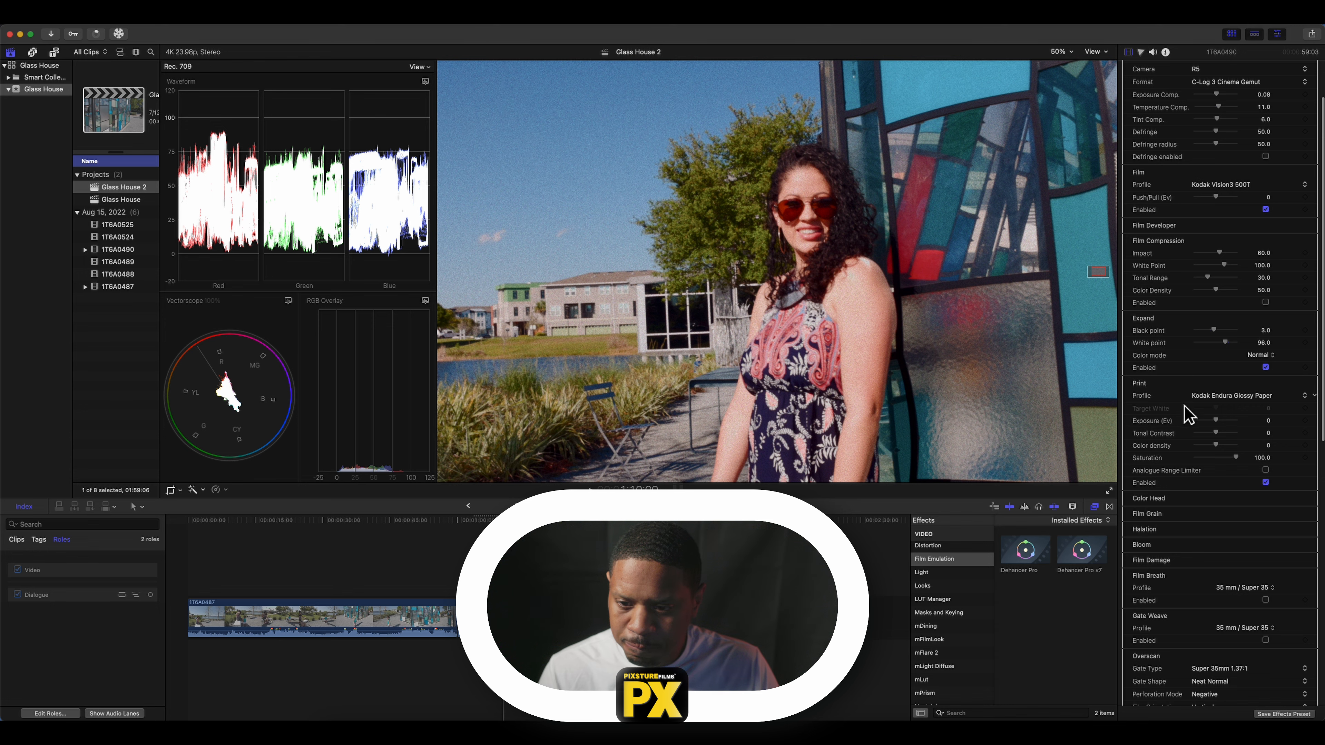
pyautogui.scroll(-3, 1186, 411)
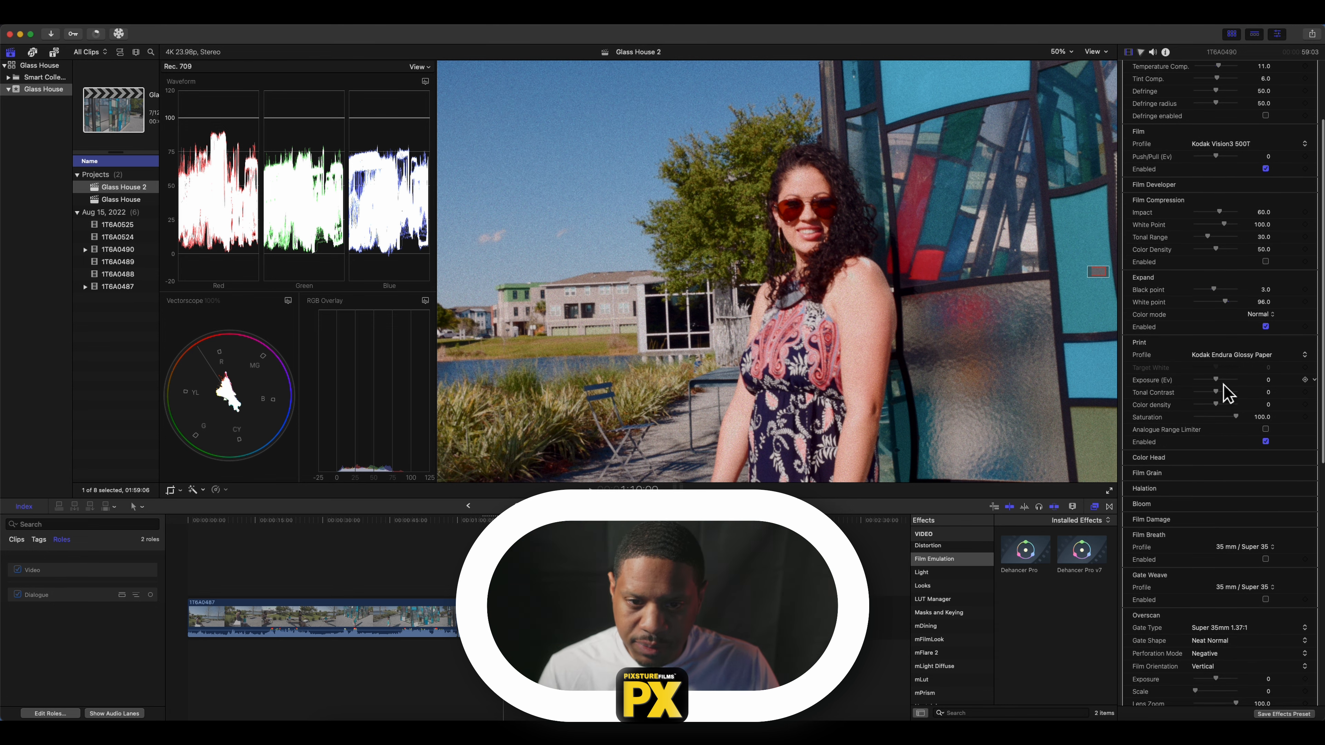
pyautogui.moveTo(1223, 384); pyautogui.dragTo(1230, 411)
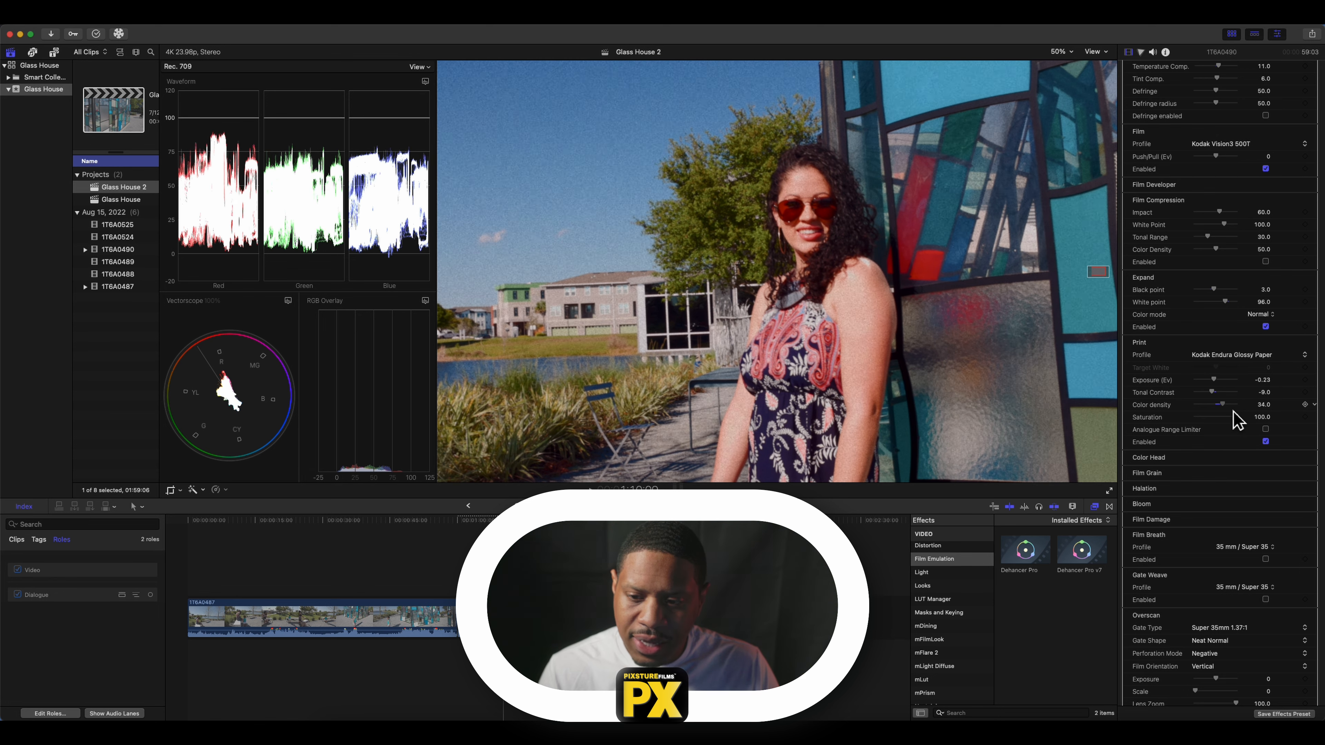
pyautogui.moveTo(1233, 410); pyautogui.dragTo(1238, 420)
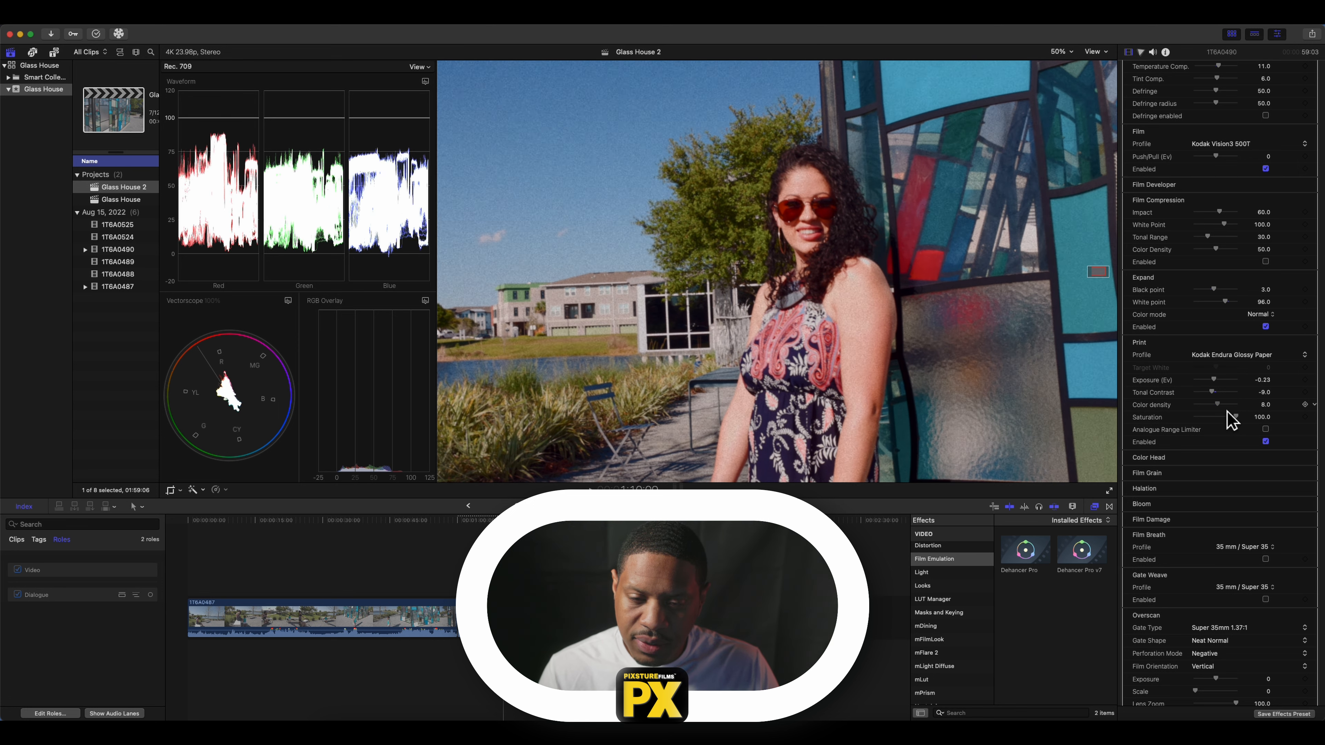
pyautogui.moveTo(1227, 412); pyautogui.dragTo(1222, 412)
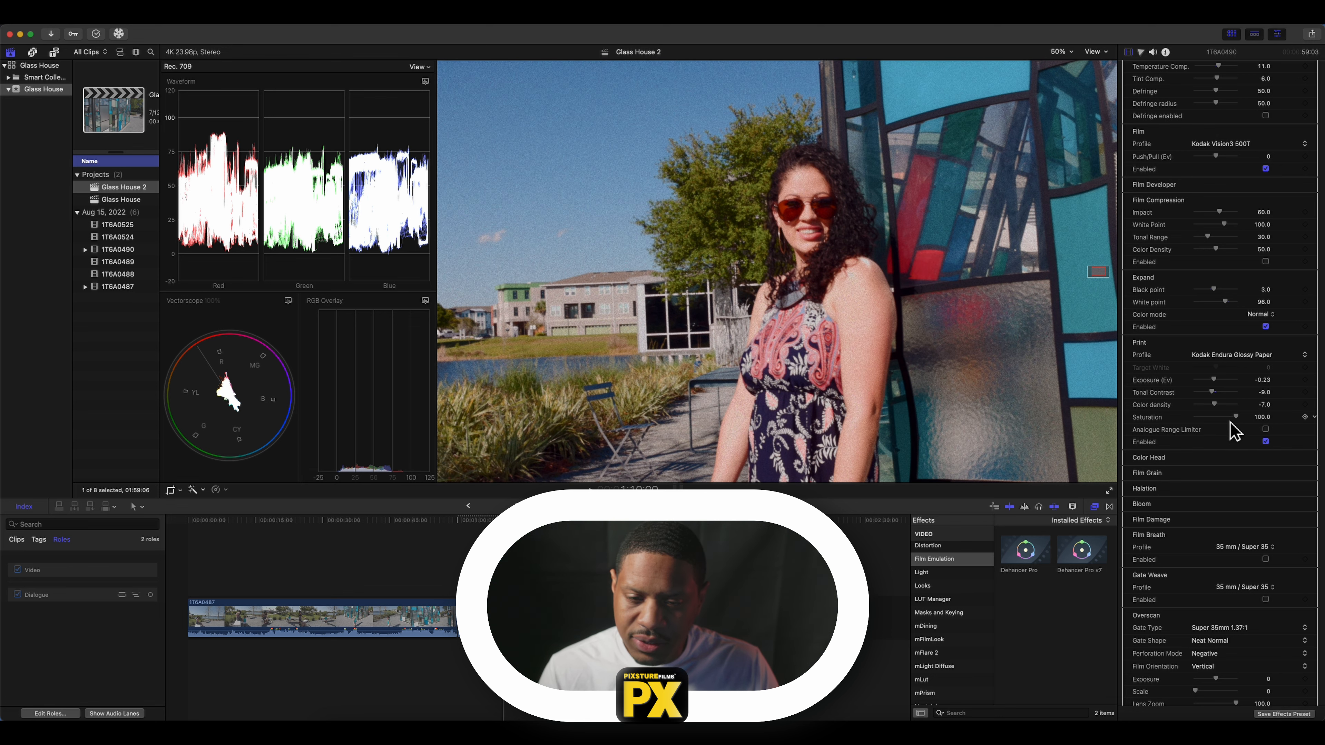
pyautogui.moveTo(1242, 423)
pyautogui.mouseDown()
pyautogui.moveTo(1204, 425)
pyautogui.moveTo(1262, 432)
pyautogui.mouseUp()
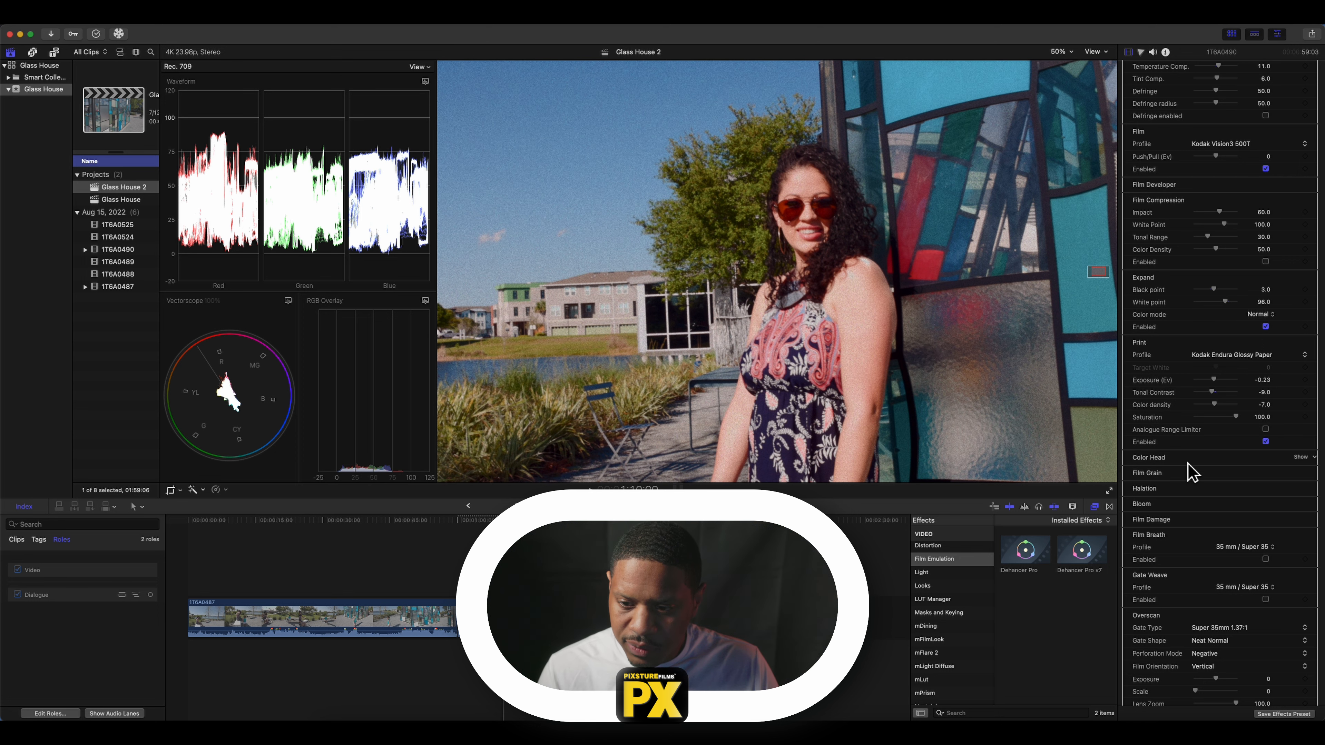
# Enable the Color Head section, try shifting its color balances such as Yellow-Blue and Cyan-Red, and return them to 0
pyautogui.click(1304, 458)
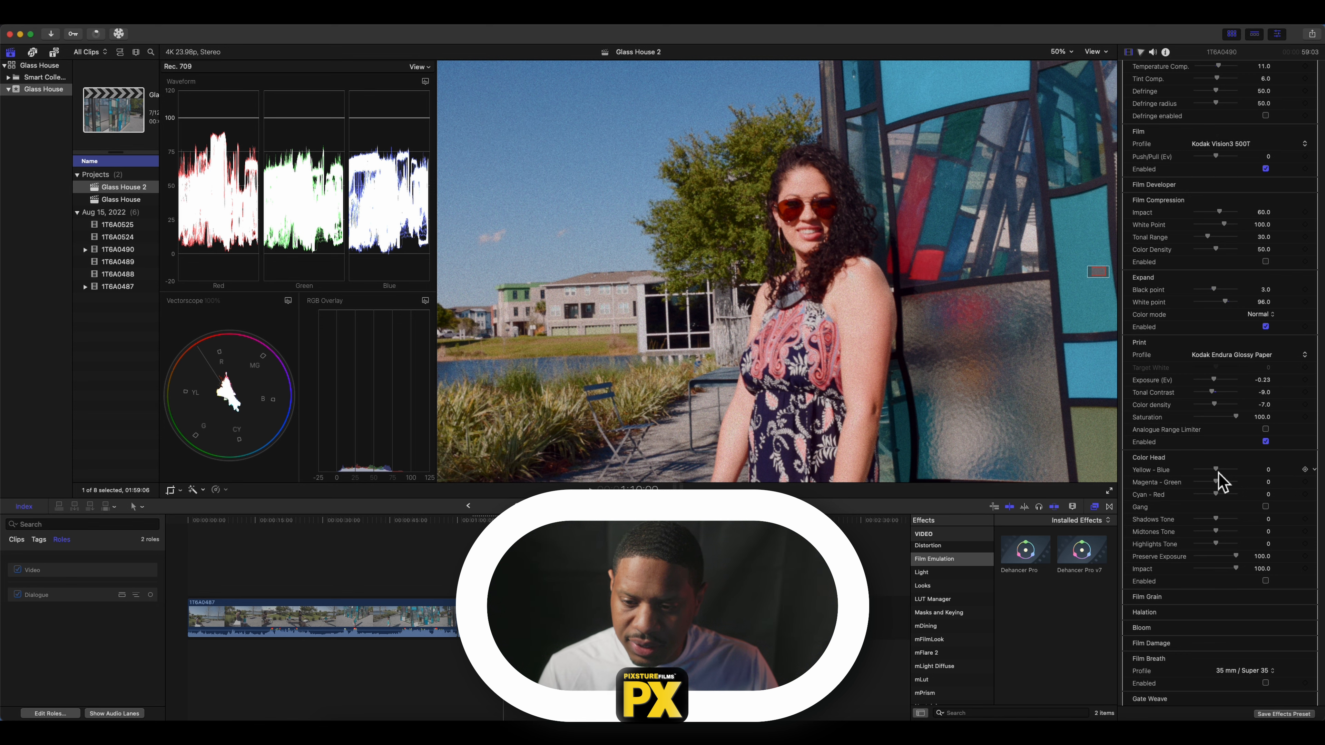
pyautogui.moveTo(1217, 472)
pyautogui.mouseDown()
pyautogui.moveTo(1239, 477)
pyautogui.moveTo(1216, 473)
pyautogui.mouseUp()
pyautogui.click(1265, 581)
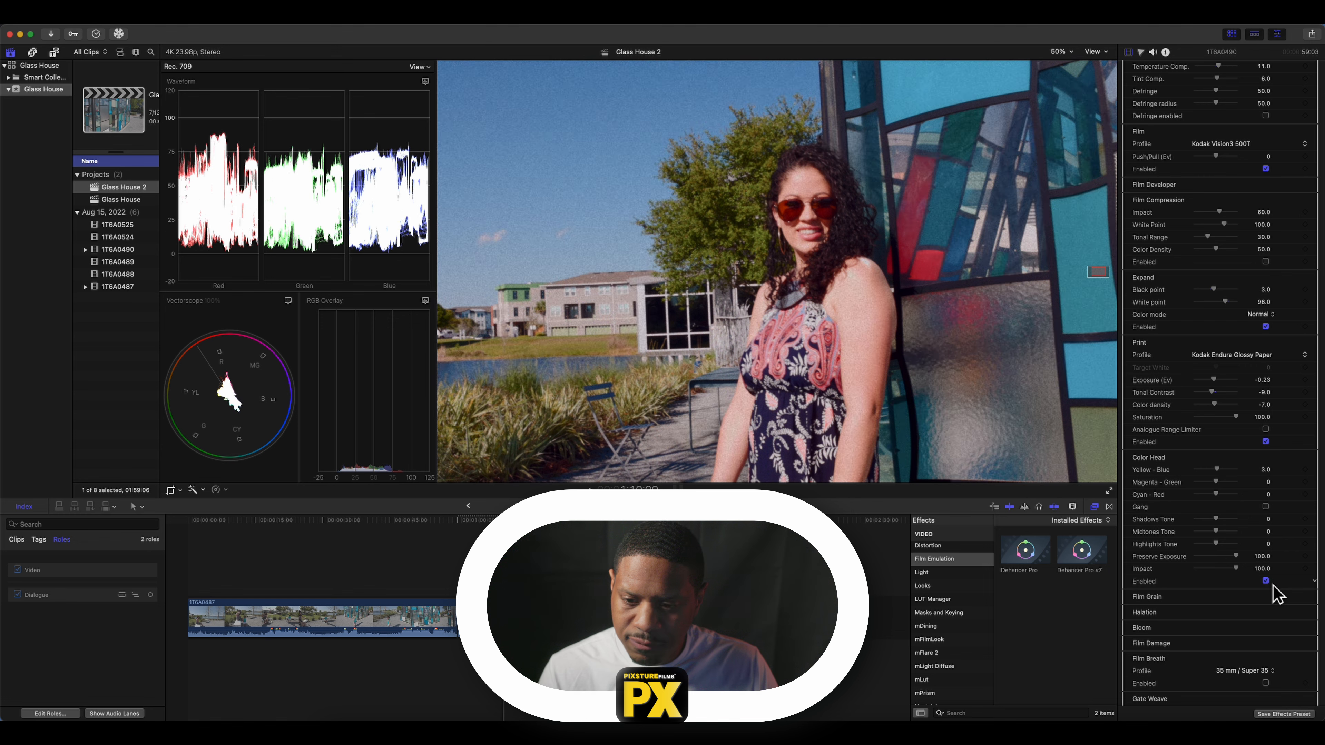
pyautogui.moveTo(1224, 476)
pyautogui.mouseDown()
pyautogui.moveTo(1213, 486)
pyautogui.moveTo(1225, 486)
pyautogui.mouseUp()
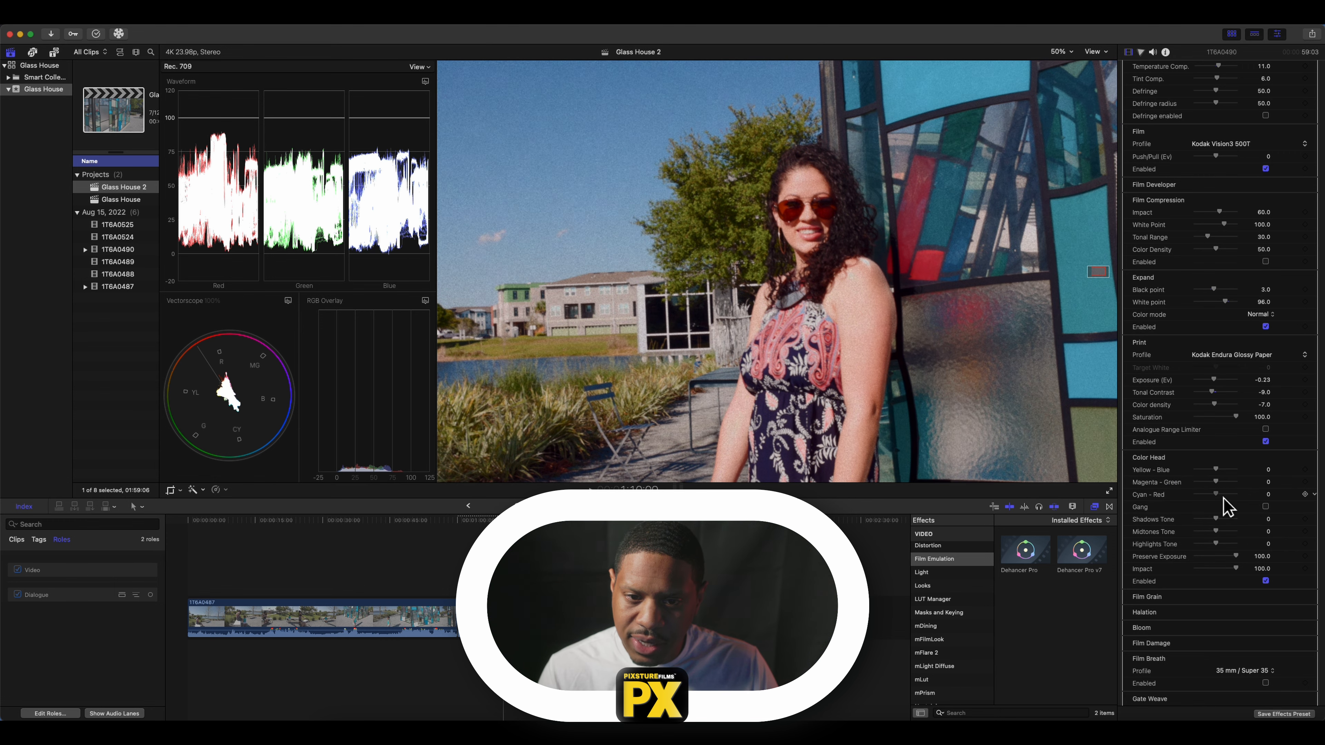
pyautogui.moveTo(1223, 496); pyautogui.dragTo(1216, 498)
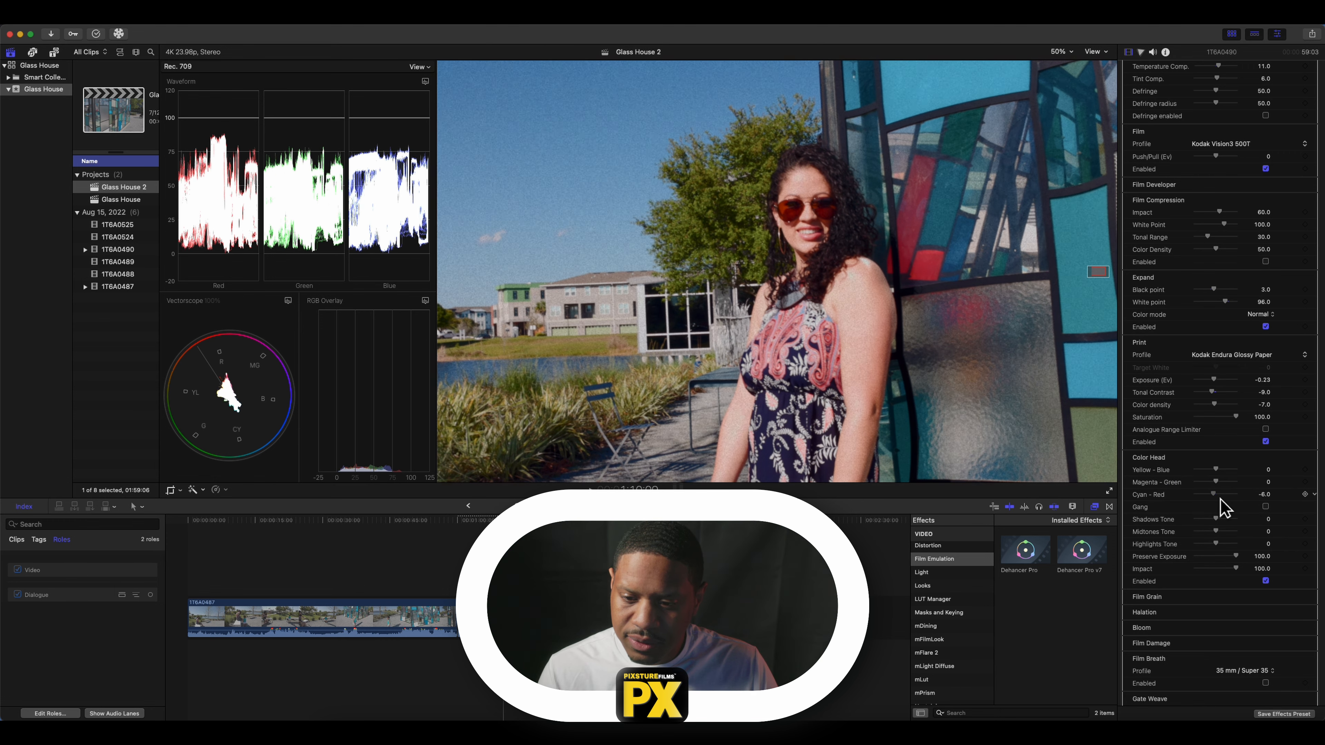
pyautogui.rightClick(1166, 496)
pyautogui.click(1180, 501)
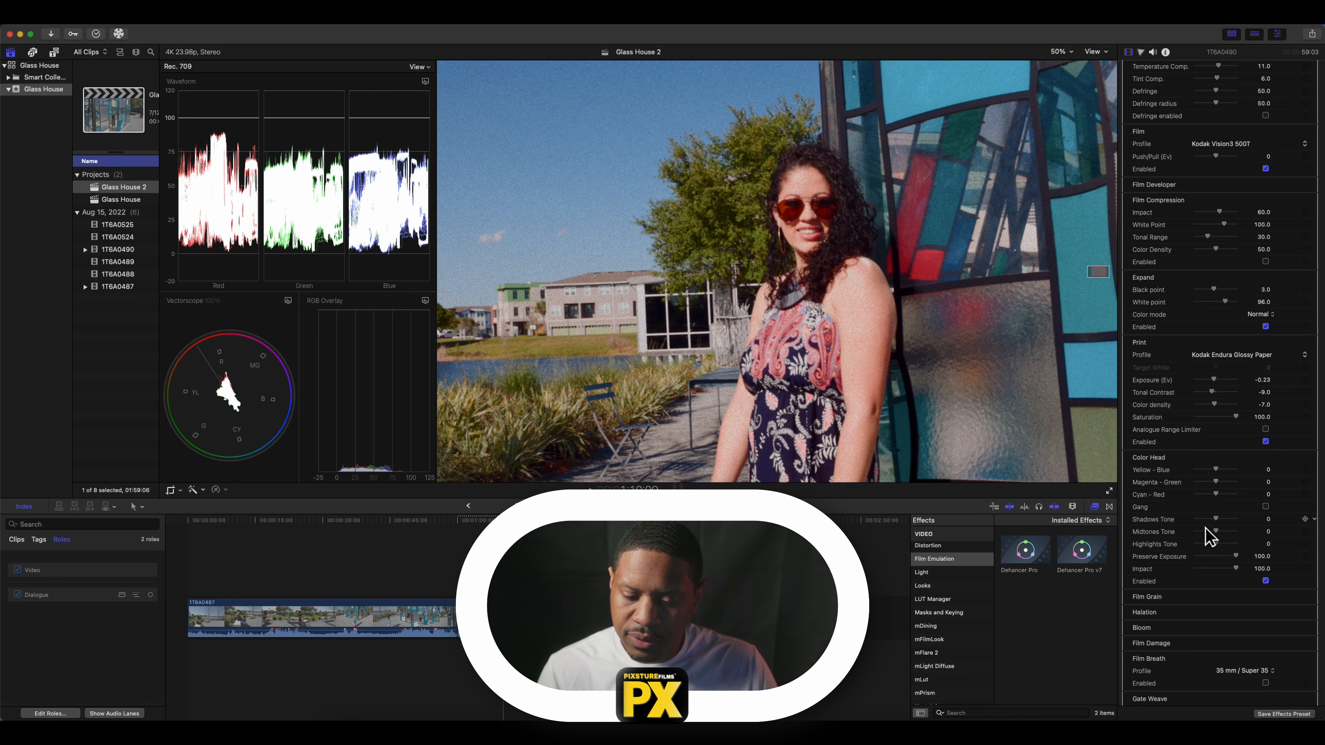
# Try the Color Head tone adjustments and set Highlights Tone to 32, keeping Preserve Exposure and Impact at 100
pyautogui.moveTo(1213, 519)
pyautogui.mouseDown()
pyautogui.moveTo(1230, 535)
pyautogui.moveTo(1219, 545)
pyautogui.mouseUp()
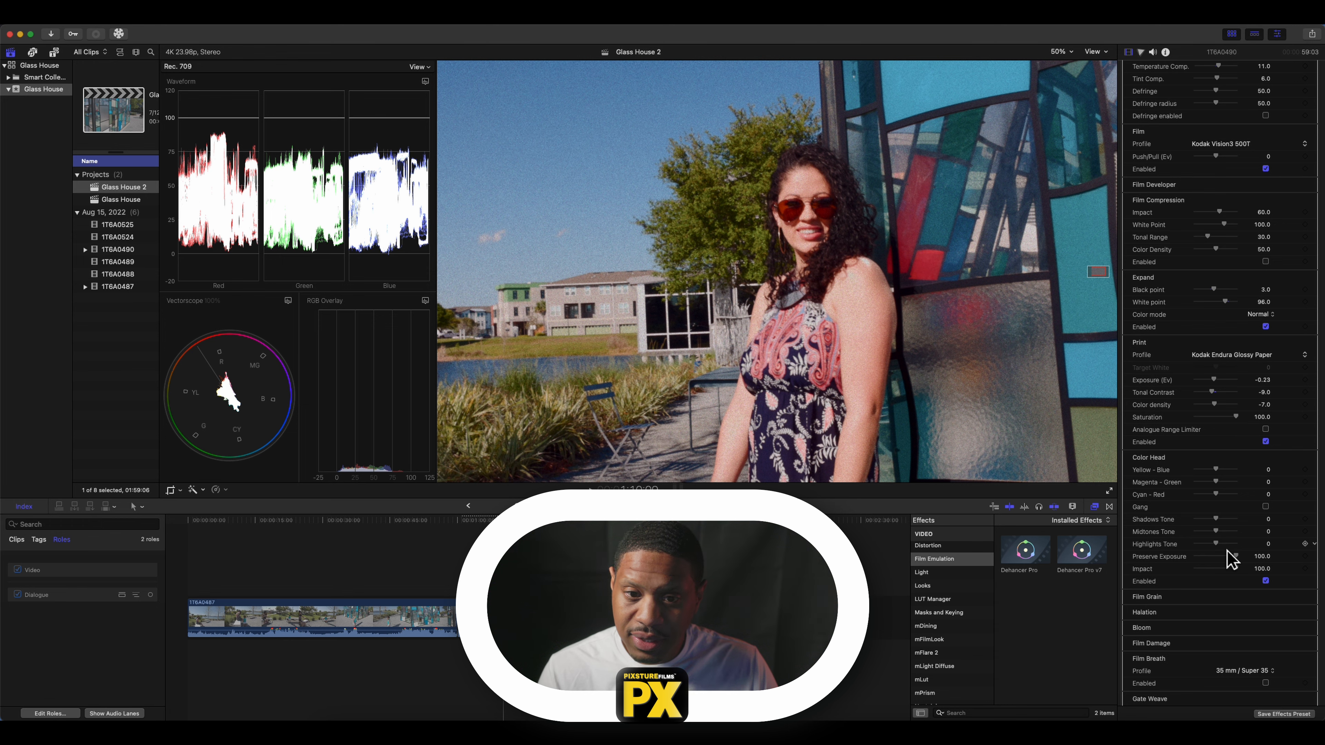
pyautogui.moveTo(1231, 553); pyautogui.dragTo(1228, 552)
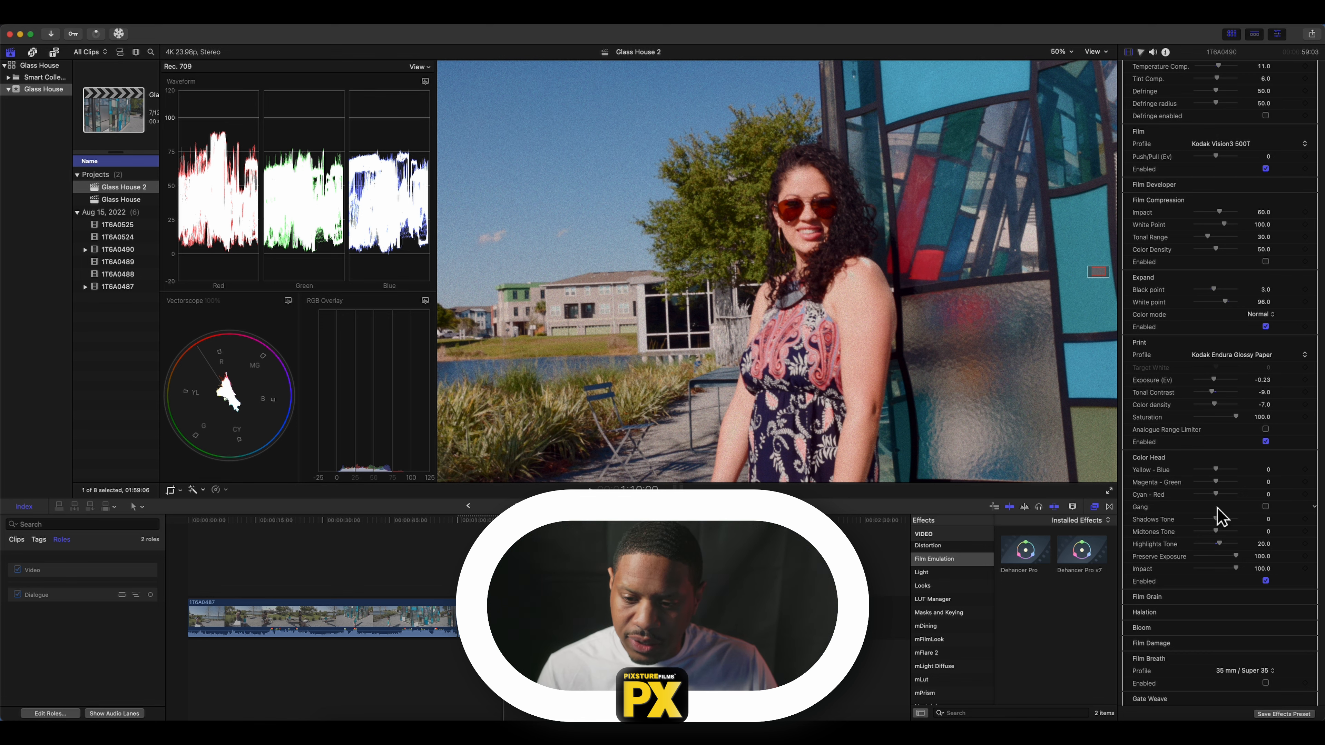
pyautogui.moveTo(1227, 550); pyautogui.dragTo(1218, 542)
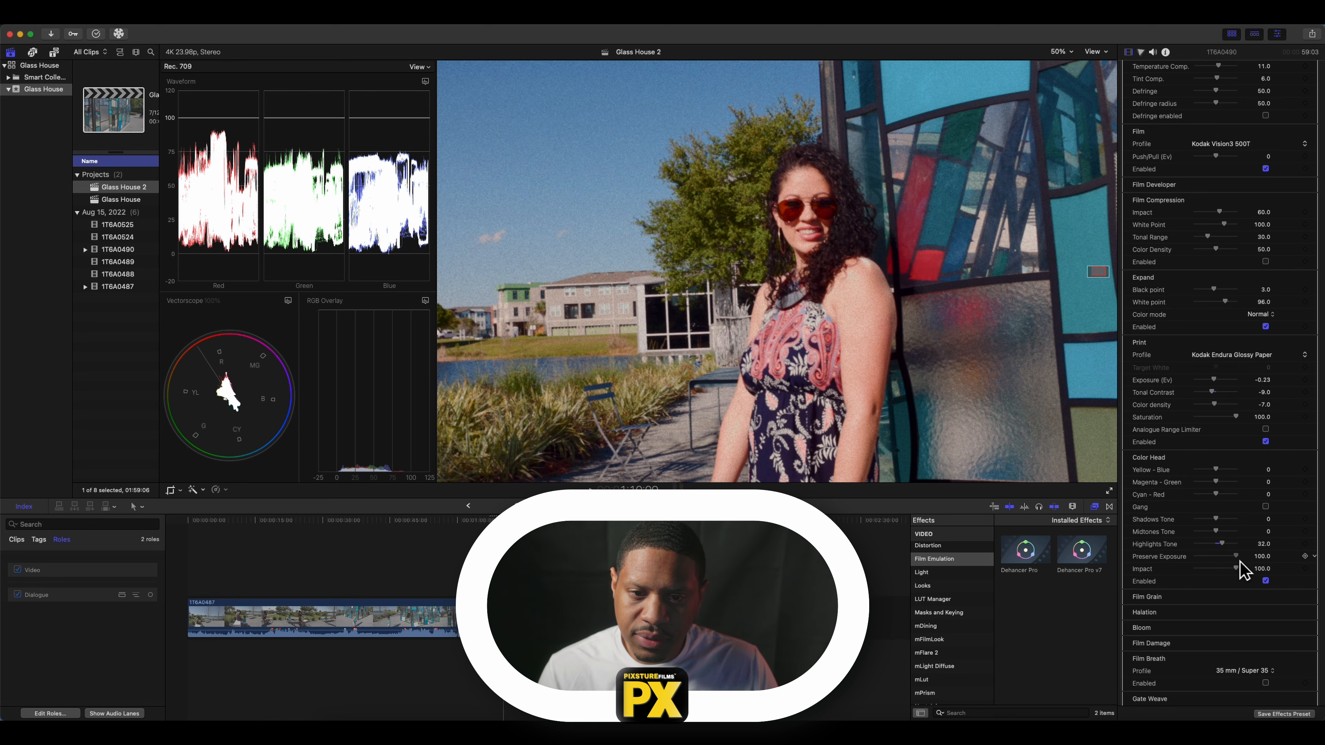
pyautogui.moveTo(1229, 562)
pyautogui.mouseDown()
pyautogui.moveTo(1244, 564)
pyautogui.moveTo(1213, 564)
pyautogui.moveTo(1248, 569)
pyautogui.mouseUp()
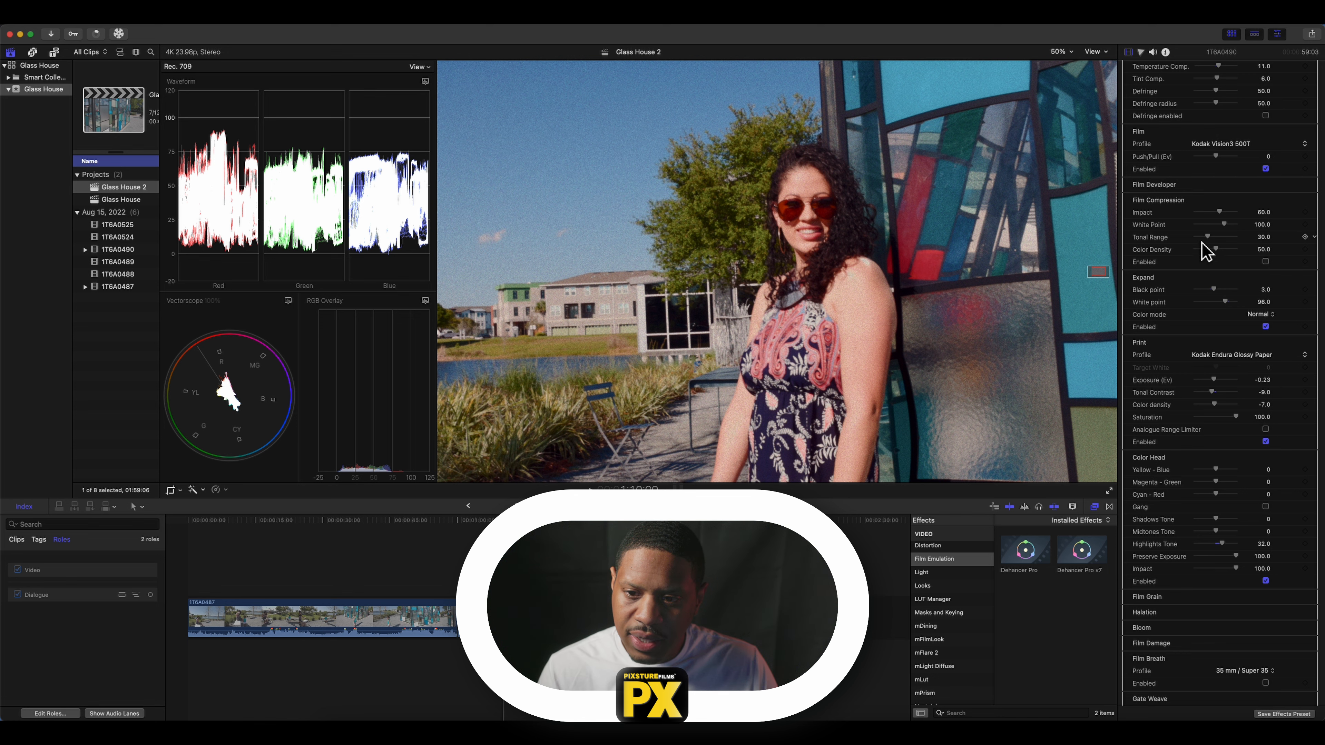
# Enable the Film Developer section with contrast boost 29, gamma correction 4, color separation 43 and color boost -19
pyautogui.scroll(1, 1179, 225)
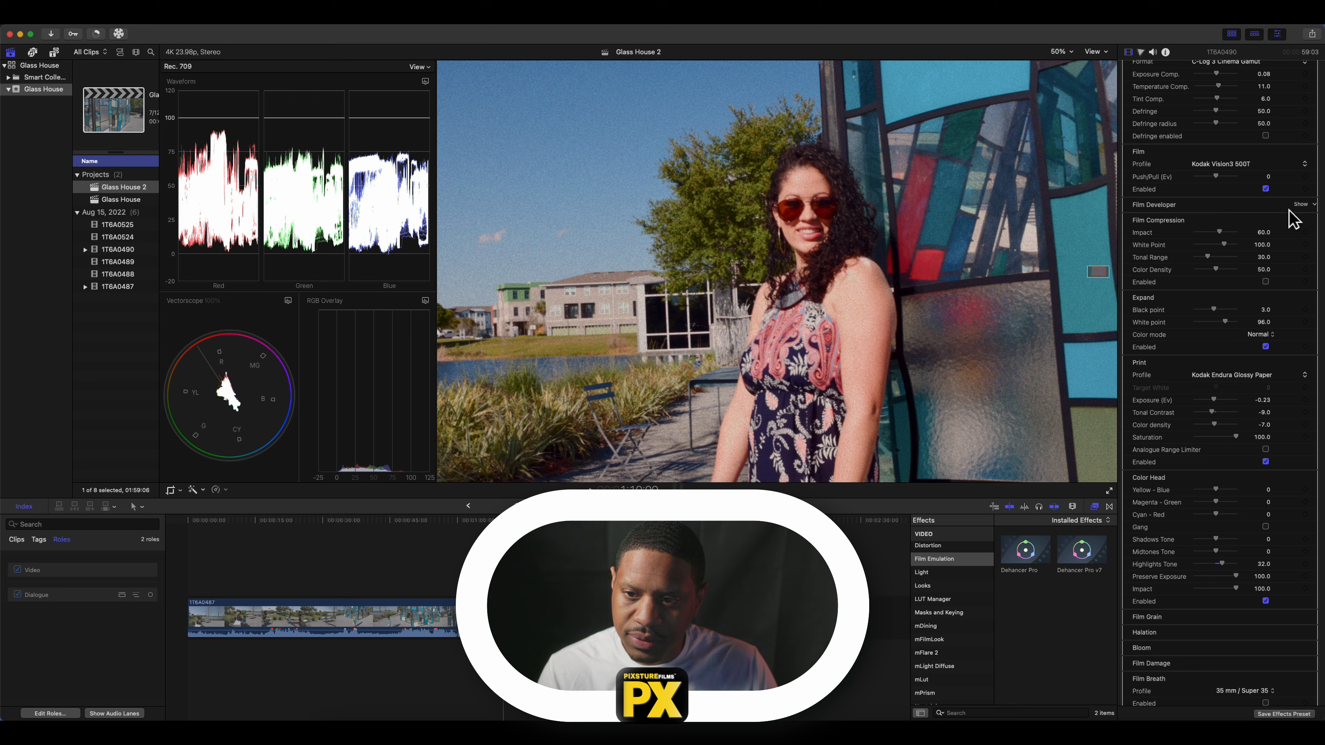
pyautogui.click(1300, 205)
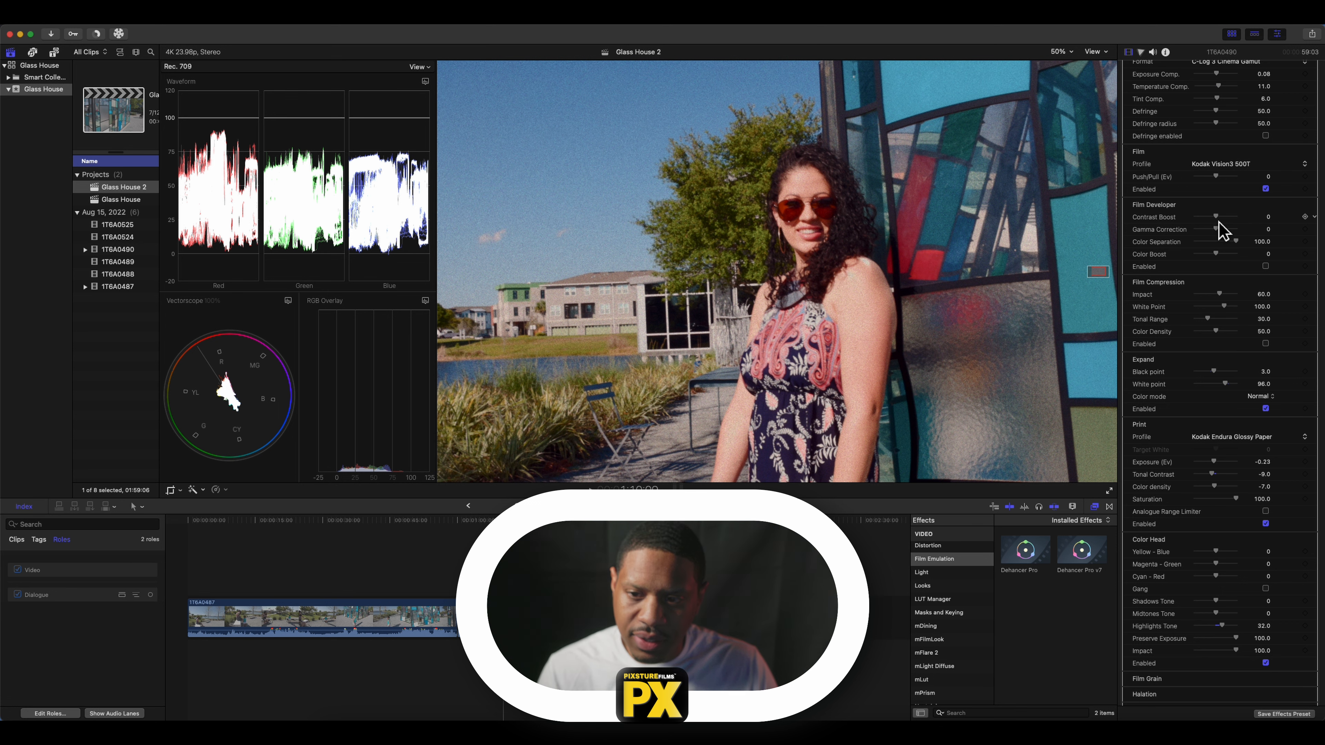
pyautogui.moveTo(1222, 222)
pyautogui.mouseDown()
pyautogui.moveTo(1254, 223)
pyautogui.moveTo(1205, 222)
pyautogui.moveTo(1228, 230)
pyautogui.mouseUp()
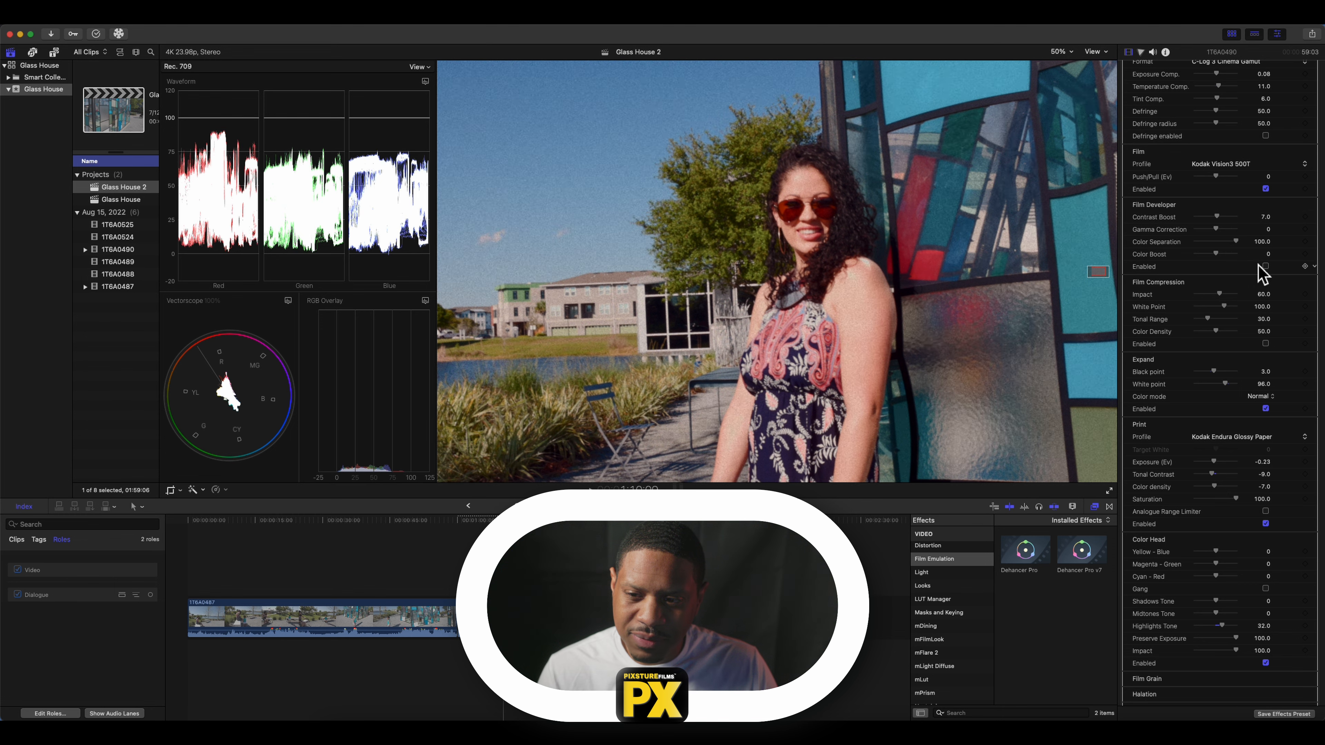
pyautogui.click(1265, 267)
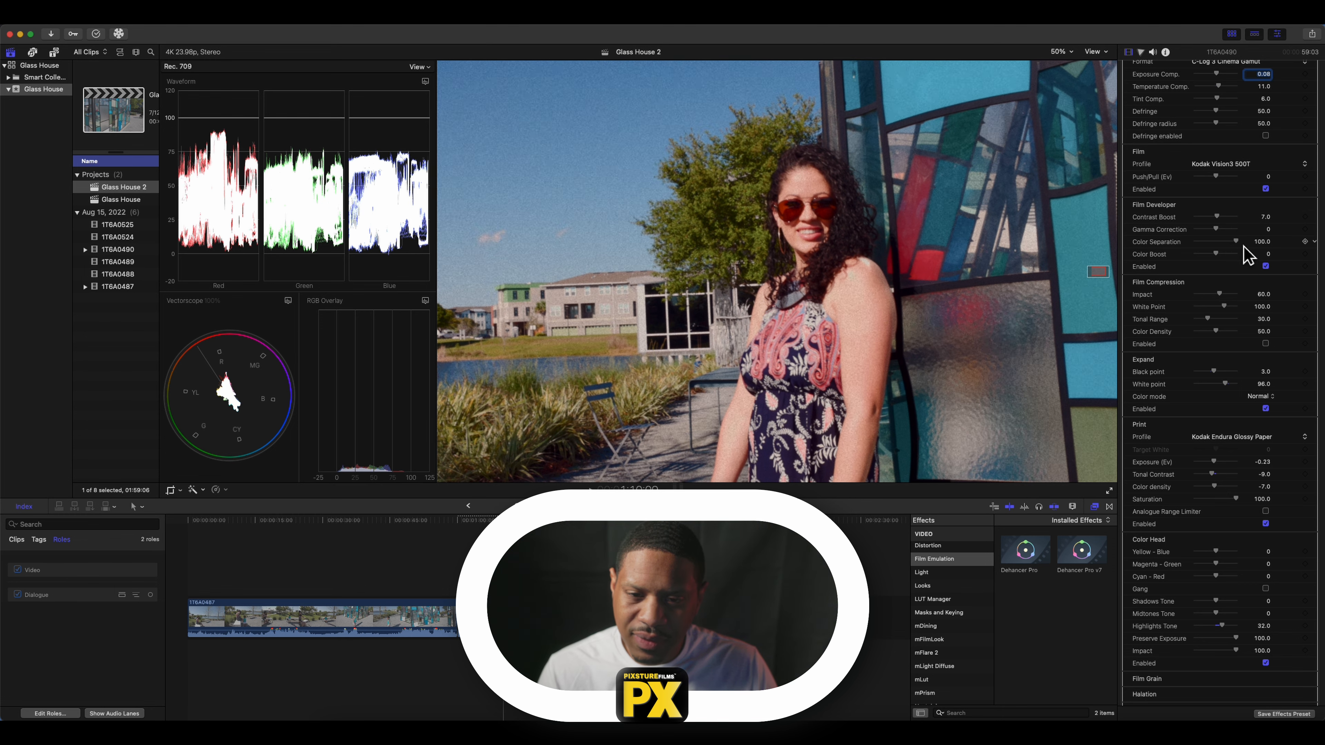
pyautogui.moveTo(1224, 222); pyautogui.dragTo(1231, 231)
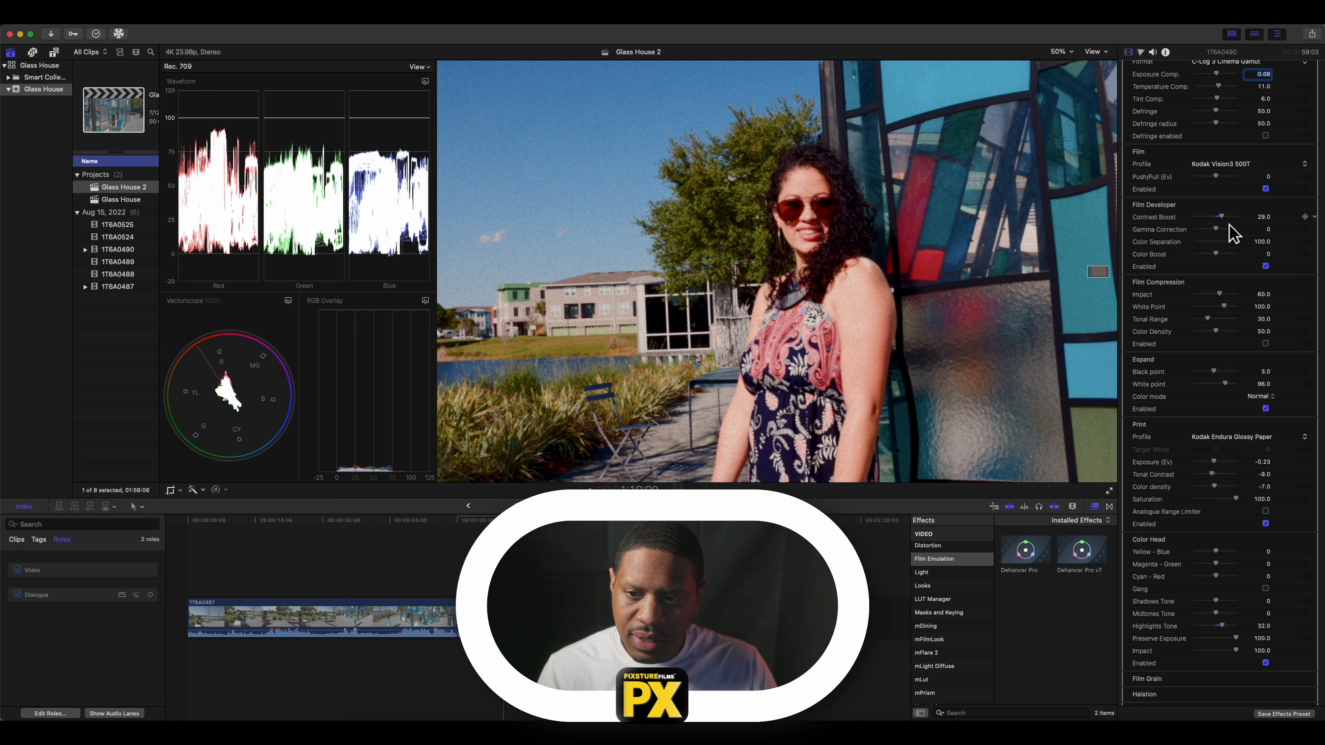
pyautogui.moveTo(1222, 232); pyautogui.dragTo(1219, 266)
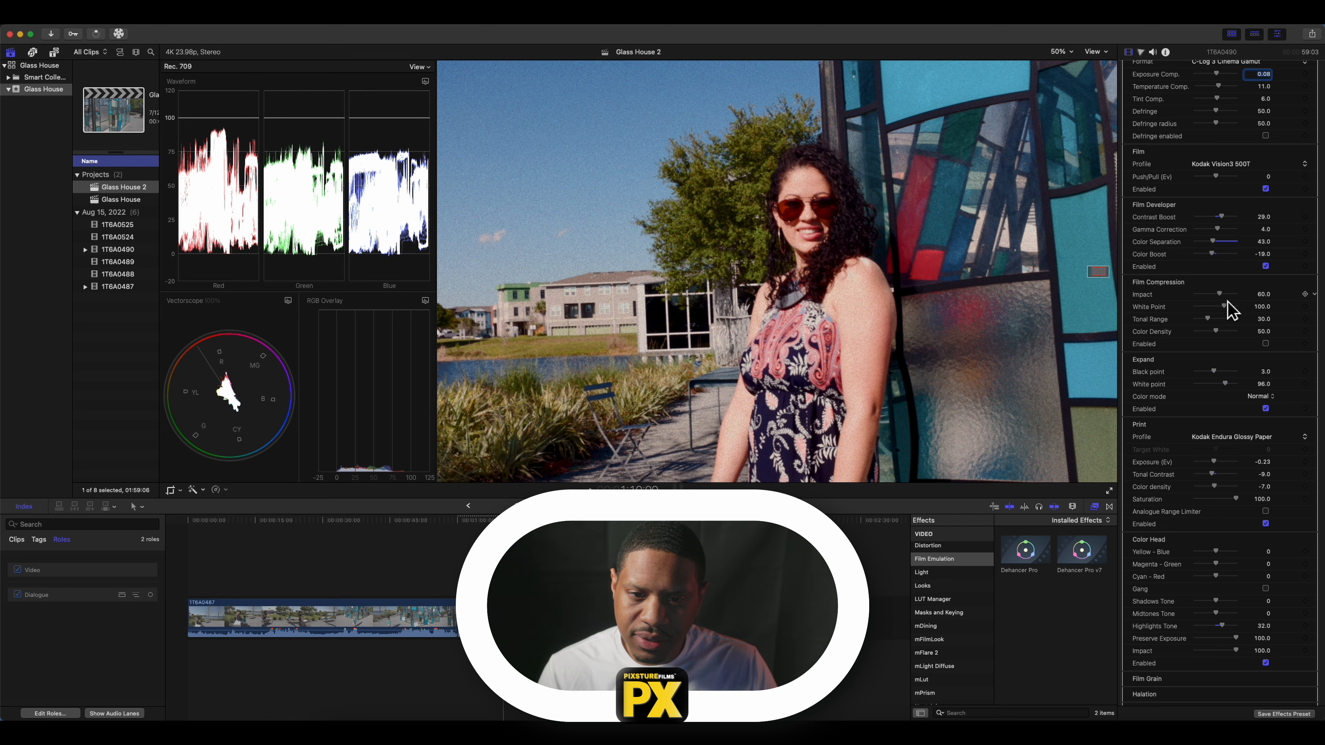
# Enable Film Compression with impact 46, white point 84, tonal range 38 and color density 50
pyautogui.moveTo(1227, 305)
pyautogui.mouseDown()
pyautogui.moveTo(1216, 305)
pyautogui.moveTo(1233, 302)
pyautogui.mouseUp()
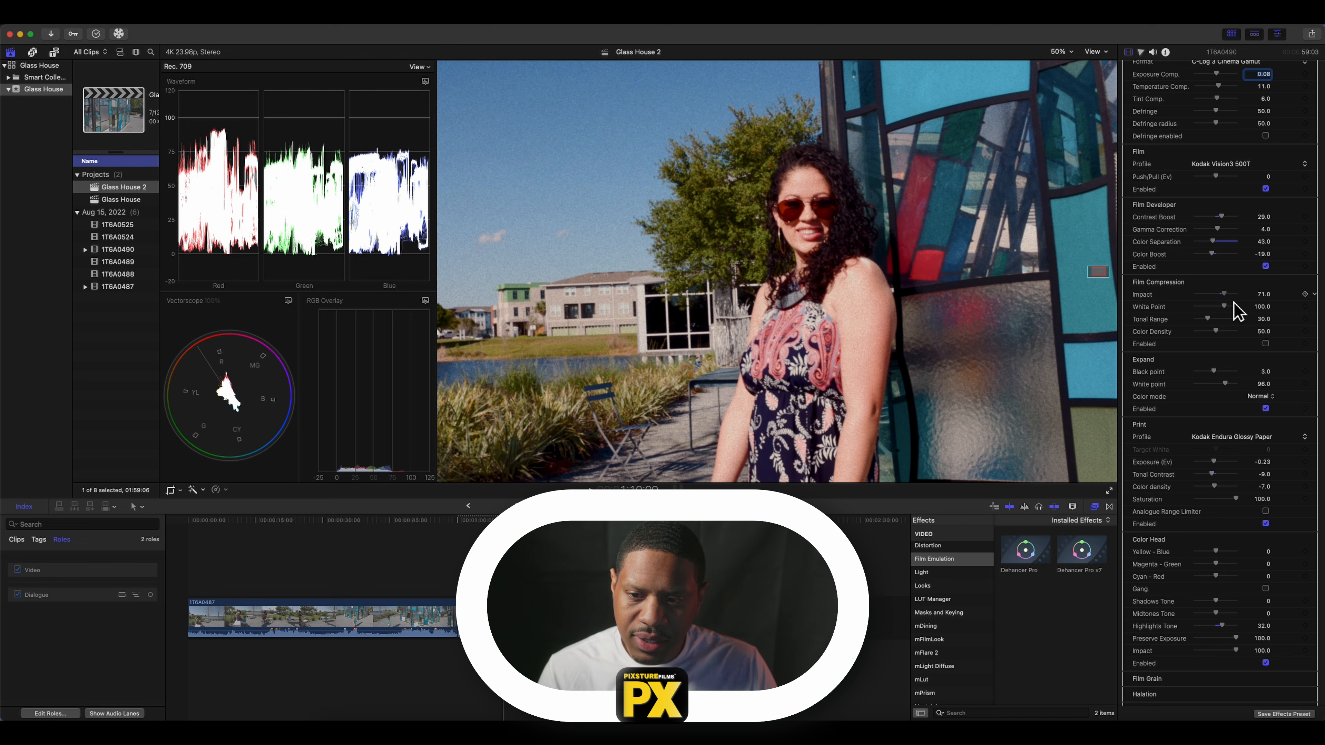
pyautogui.click(1267, 345)
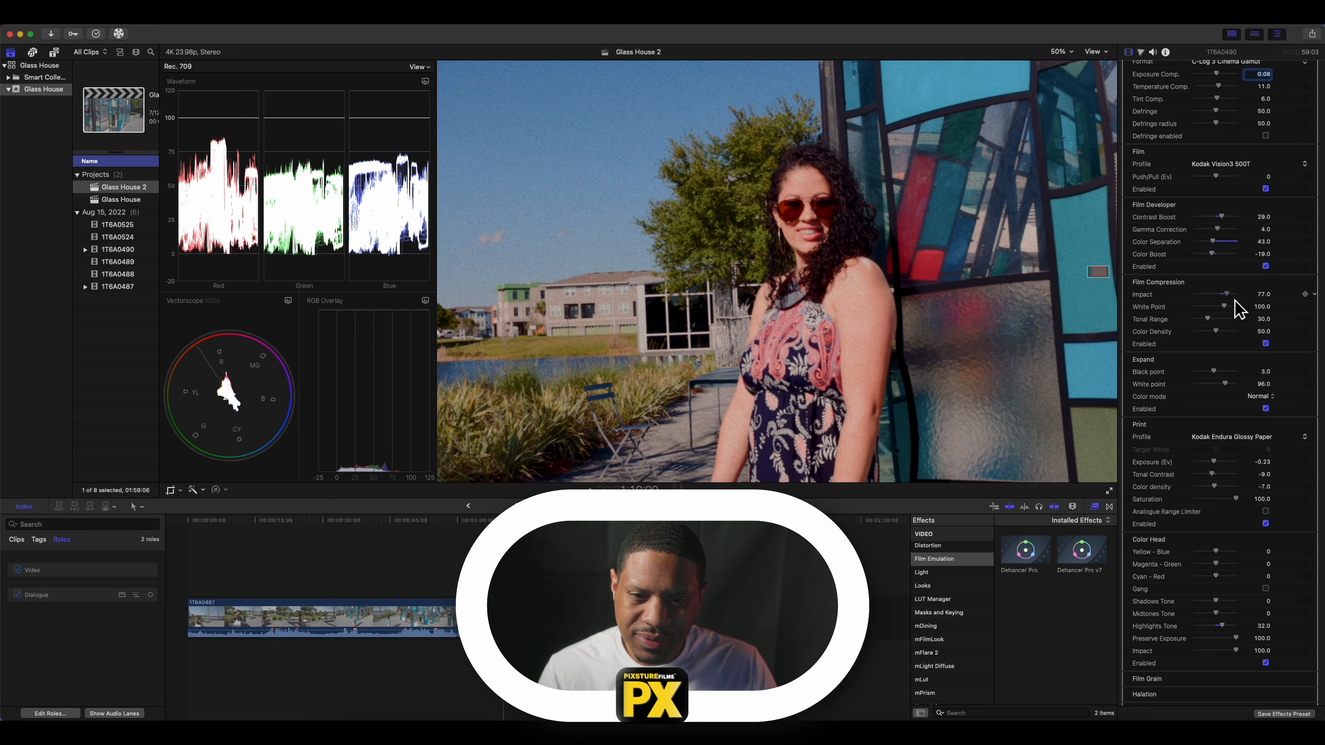
pyautogui.moveTo(1236, 305)
pyautogui.mouseDown()
pyautogui.moveTo(1218, 301)
pyautogui.moveTo(1236, 320)
pyautogui.moveTo(1213, 317)
pyautogui.moveTo(1240, 321)
pyautogui.mouseUp()
pyautogui.moveTo(1222, 314); pyautogui.dragTo(1220, 316)
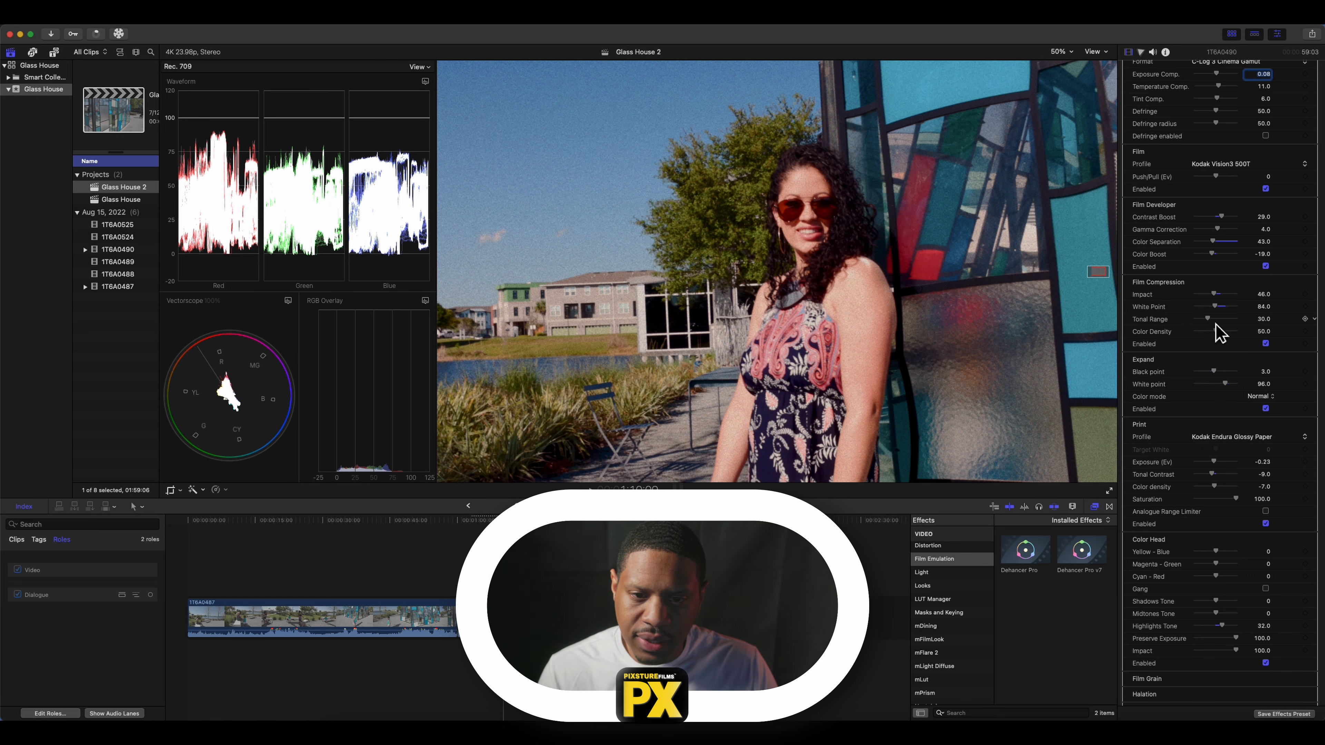
pyautogui.moveTo(1231, 324)
pyautogui.mouseDown()
pyautogui.moveTo(1200, 325)
pyautogui.moveTo(1224, 325)
pyautogui.moveTo(1211, 324)
pyautogui.moveTo(1220, 342)
pyautogui.mouseUp()
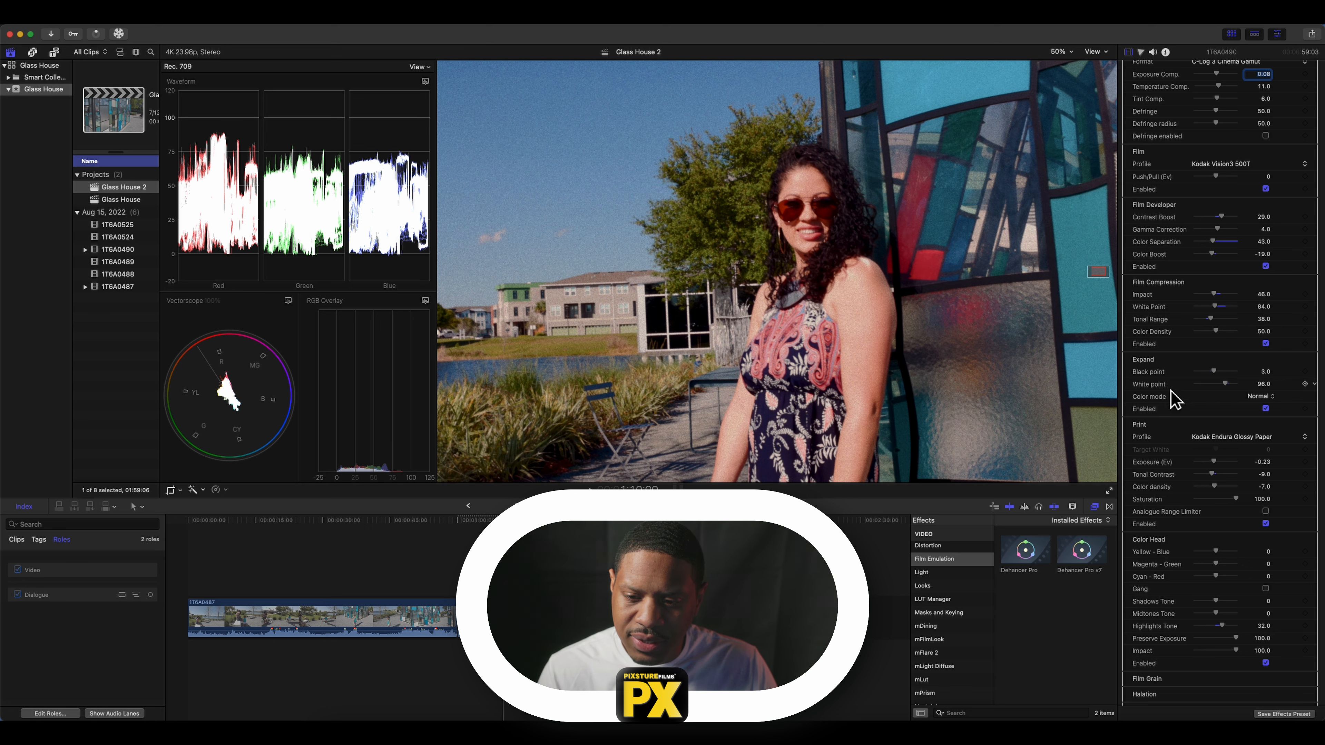
# Reveal the Film Grain settings and disable the film grain
pyautogui.scroll(-5, 1189, 457)
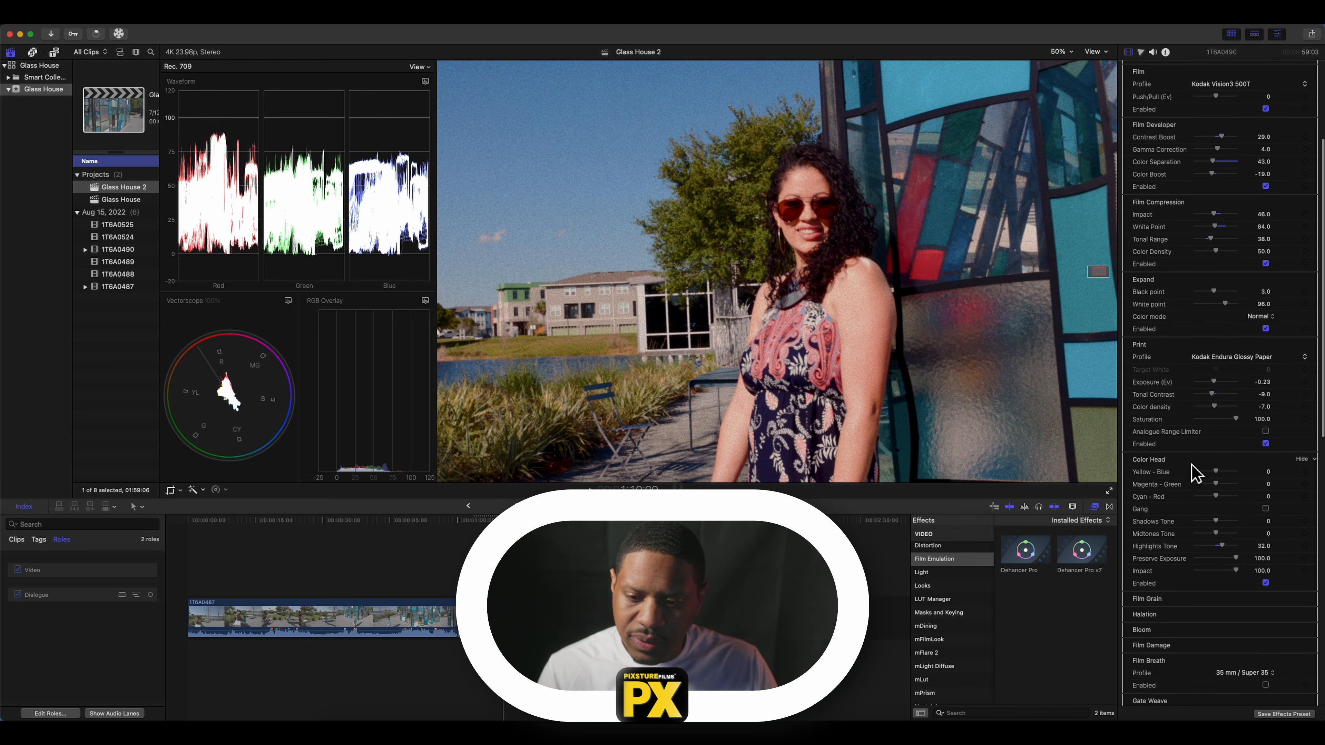
pyautogui.scroll(-4, 1184, 479)
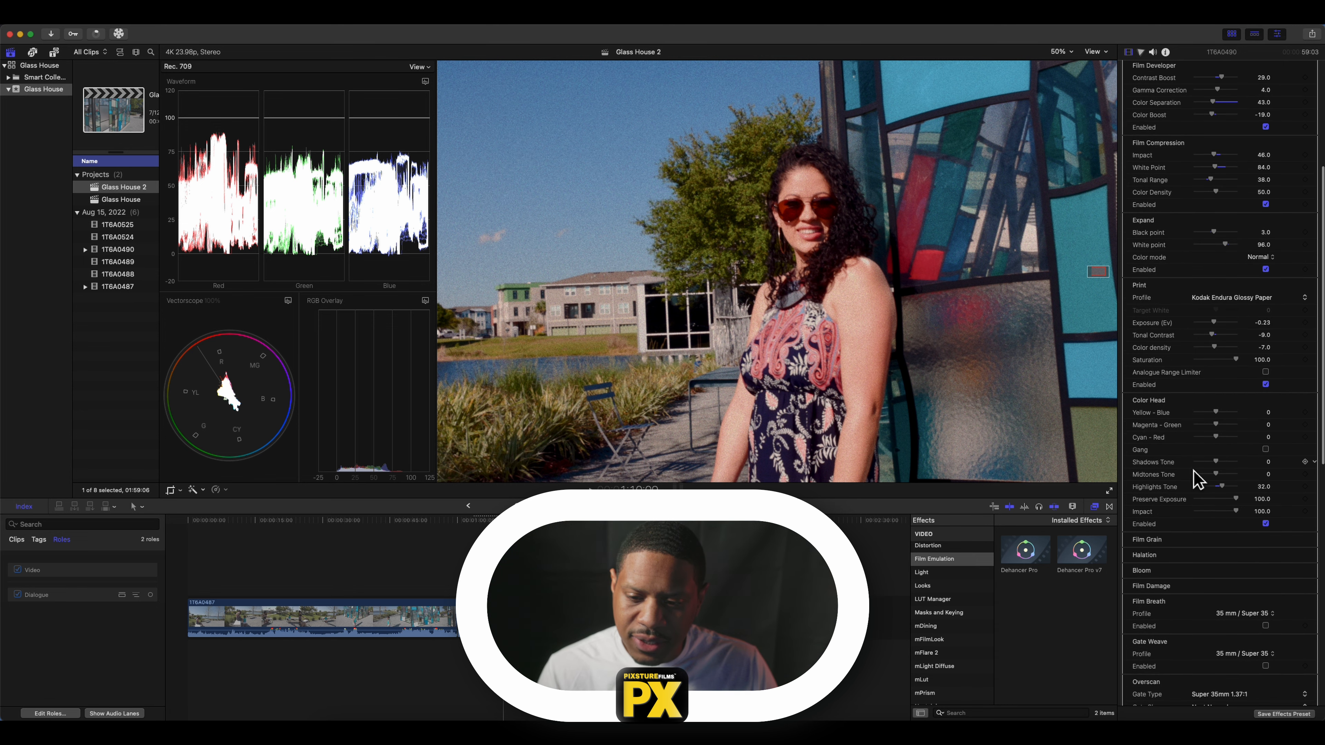
pyautogui.scroll(-3, 1194, 479)
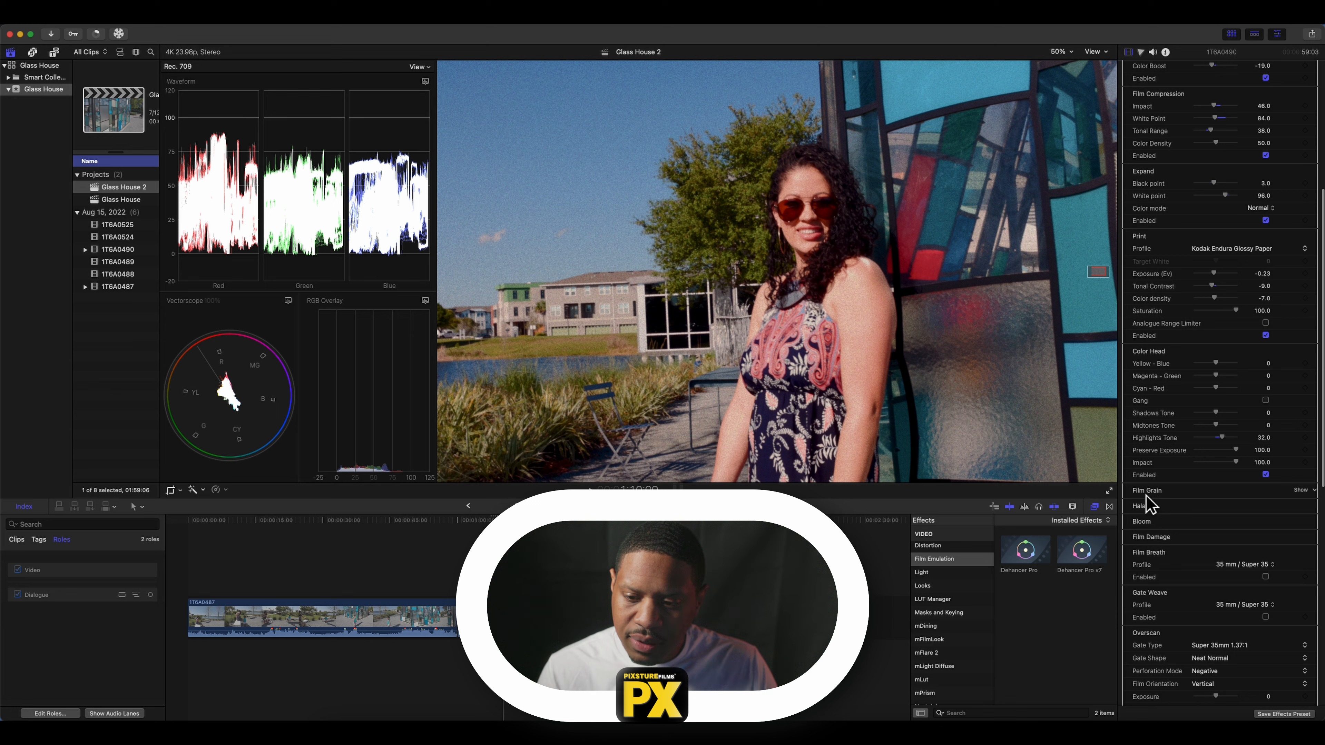
pyautogui.click(1304, 492)
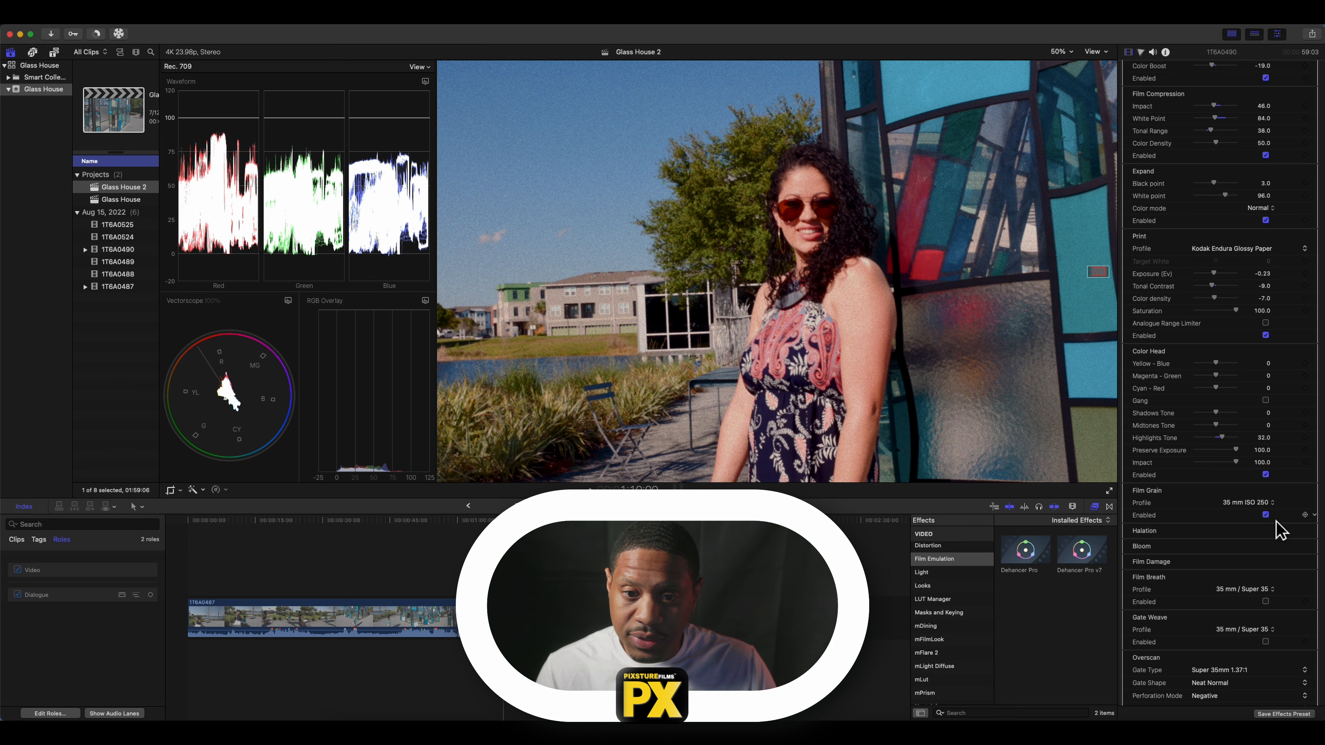
pyautogui.click(1265, 515)
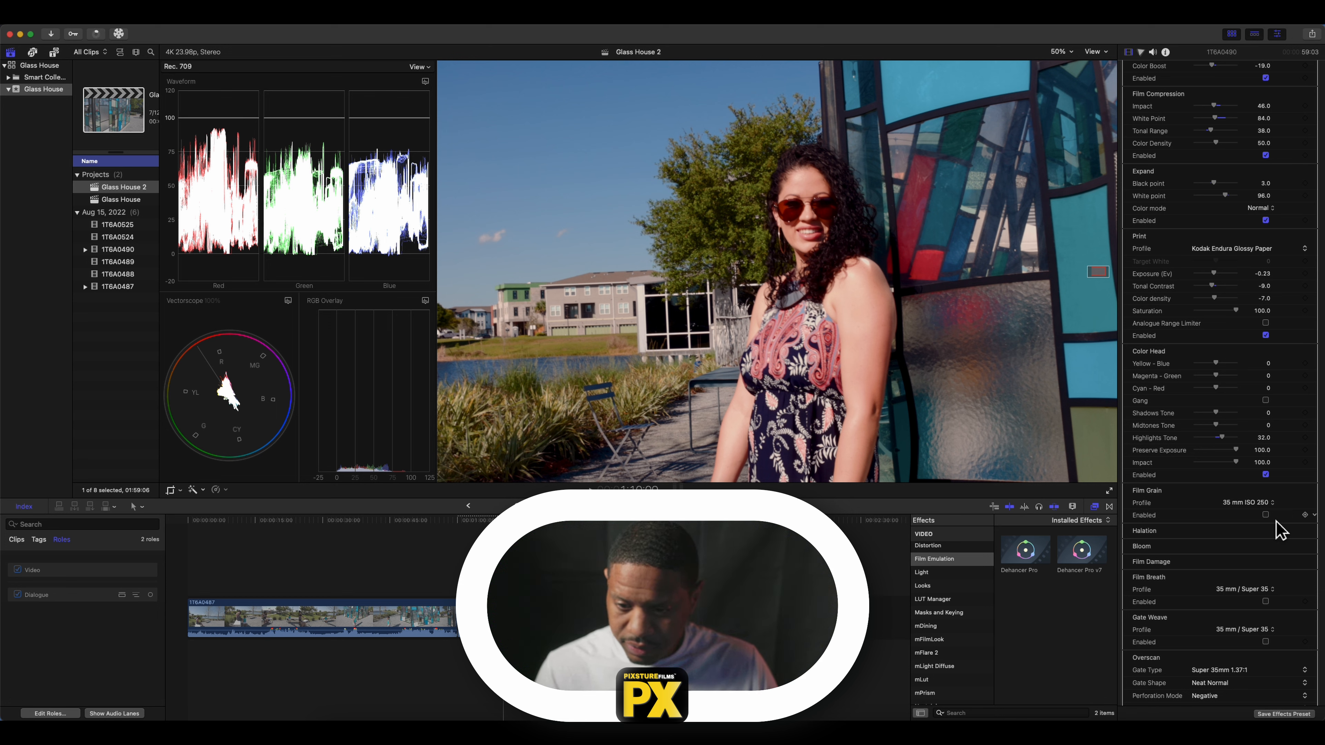
# Enable Halation and set its profile to 65 mm / 70 mm
pyautogui.scroll(-3, 1251, 534)
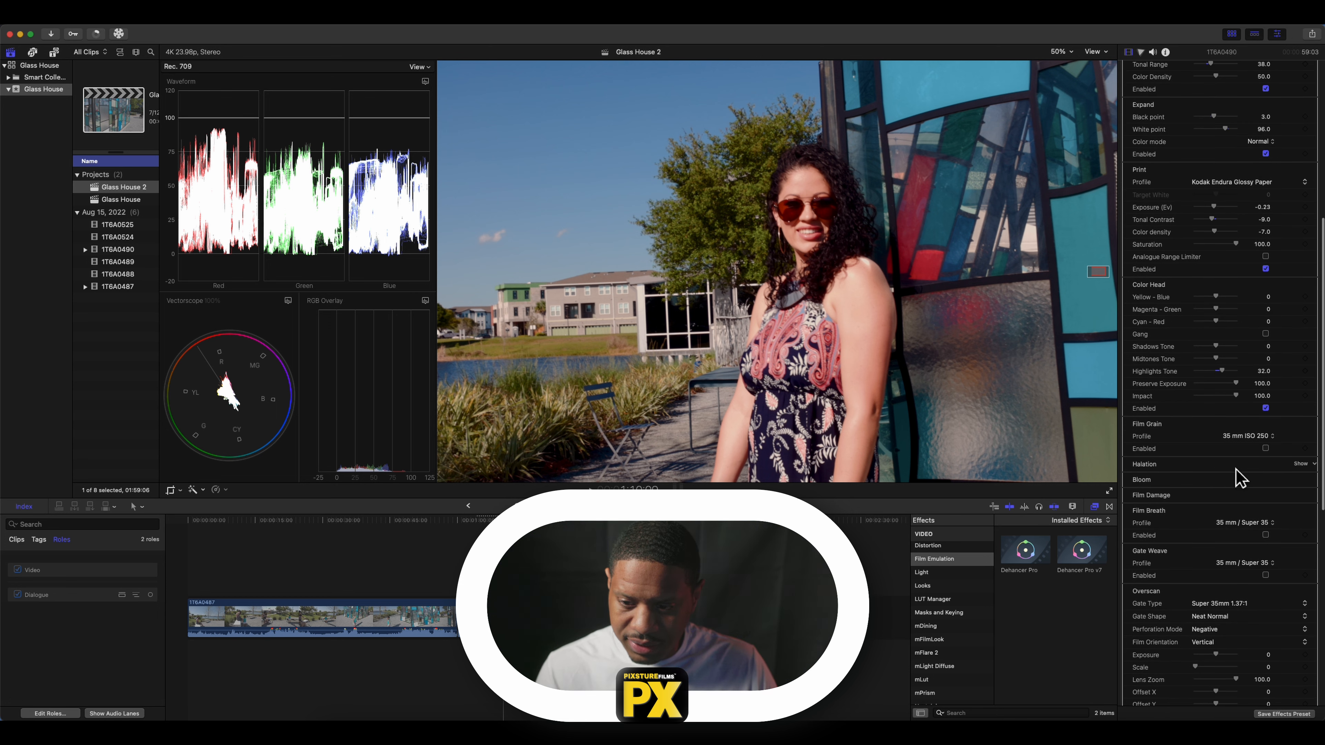
pyautogui.click(1302, 464)
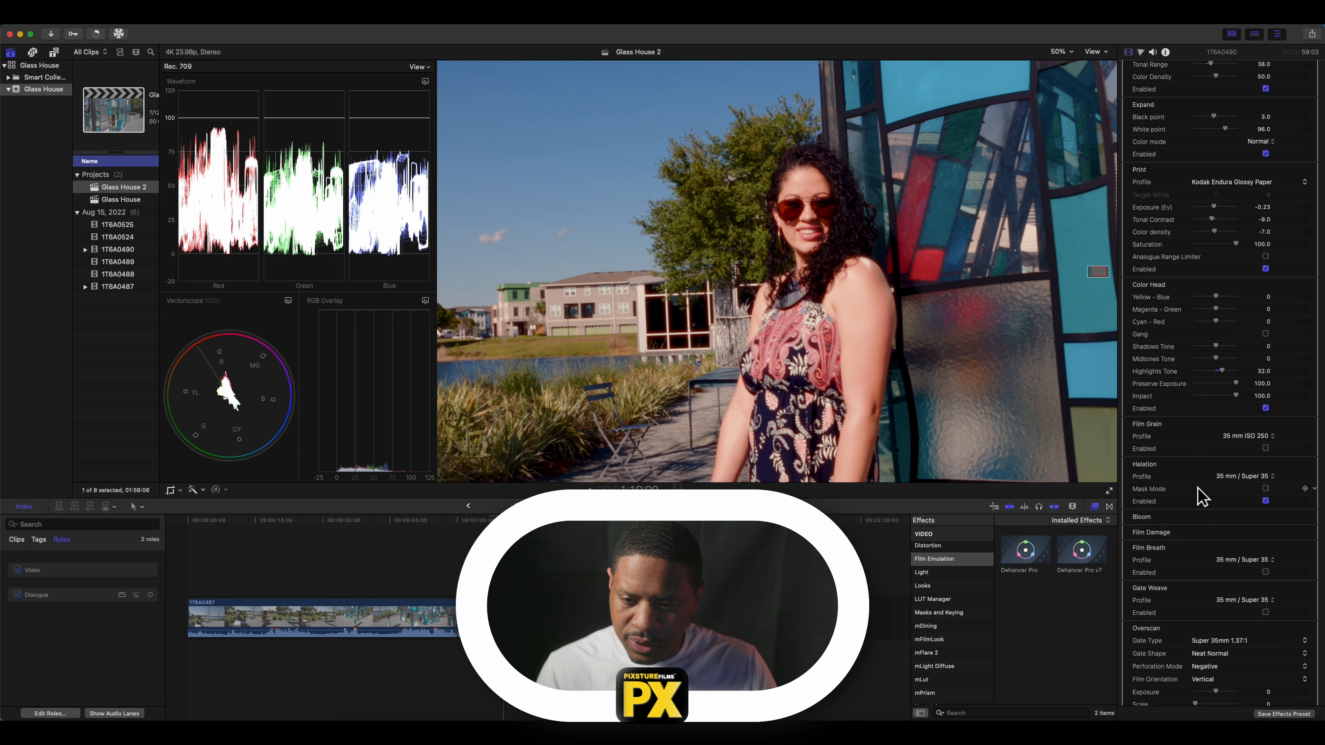
pyautogui.click(1247, 482)
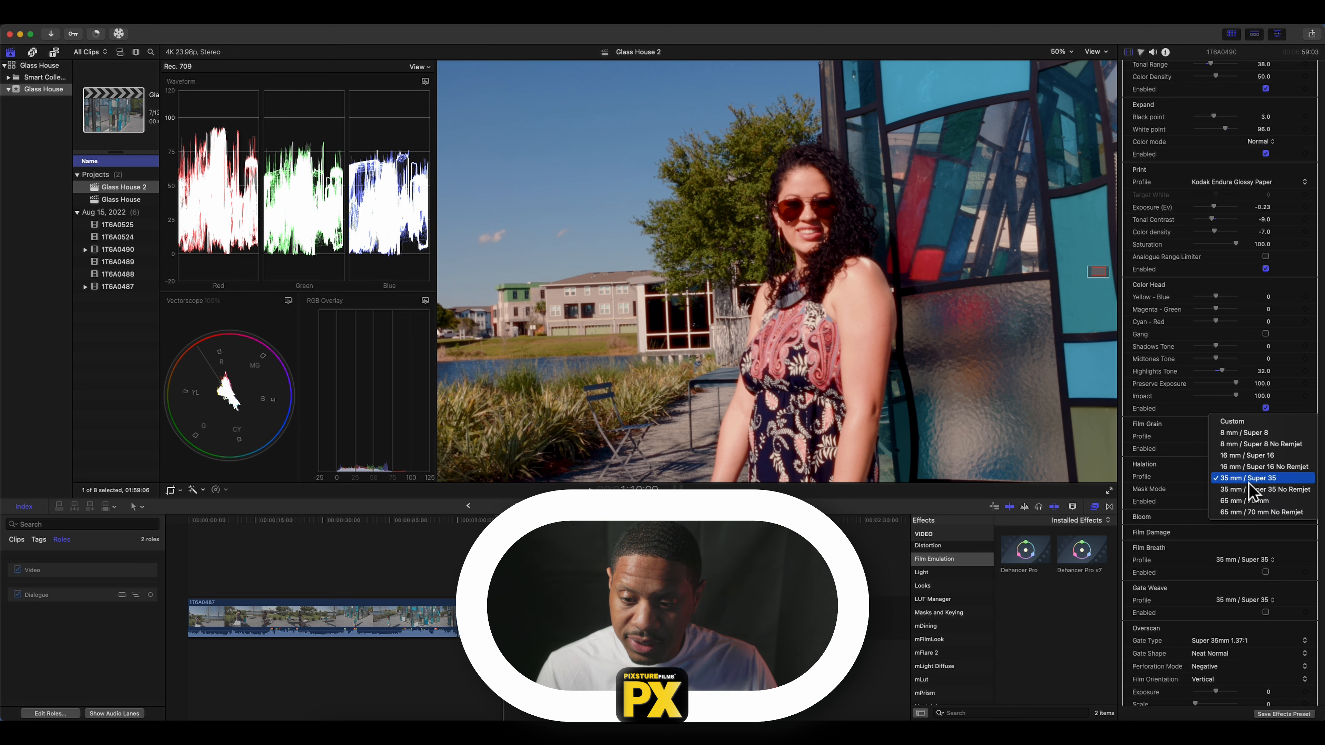
pyautogui.click(1244, 505)
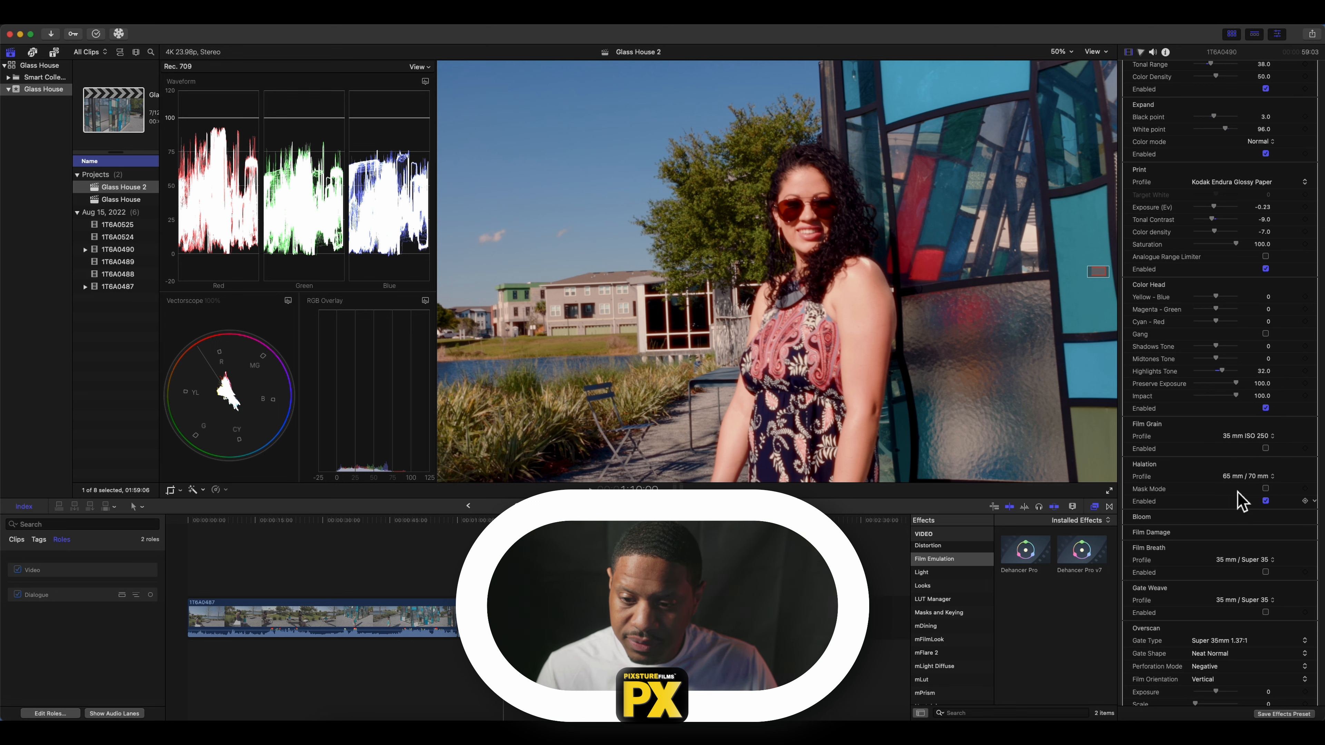
# Disable Halation, and preview Bloom with the 35 mm / Super 35 profile before switching it off again
pyautogui.click(1265, 501)
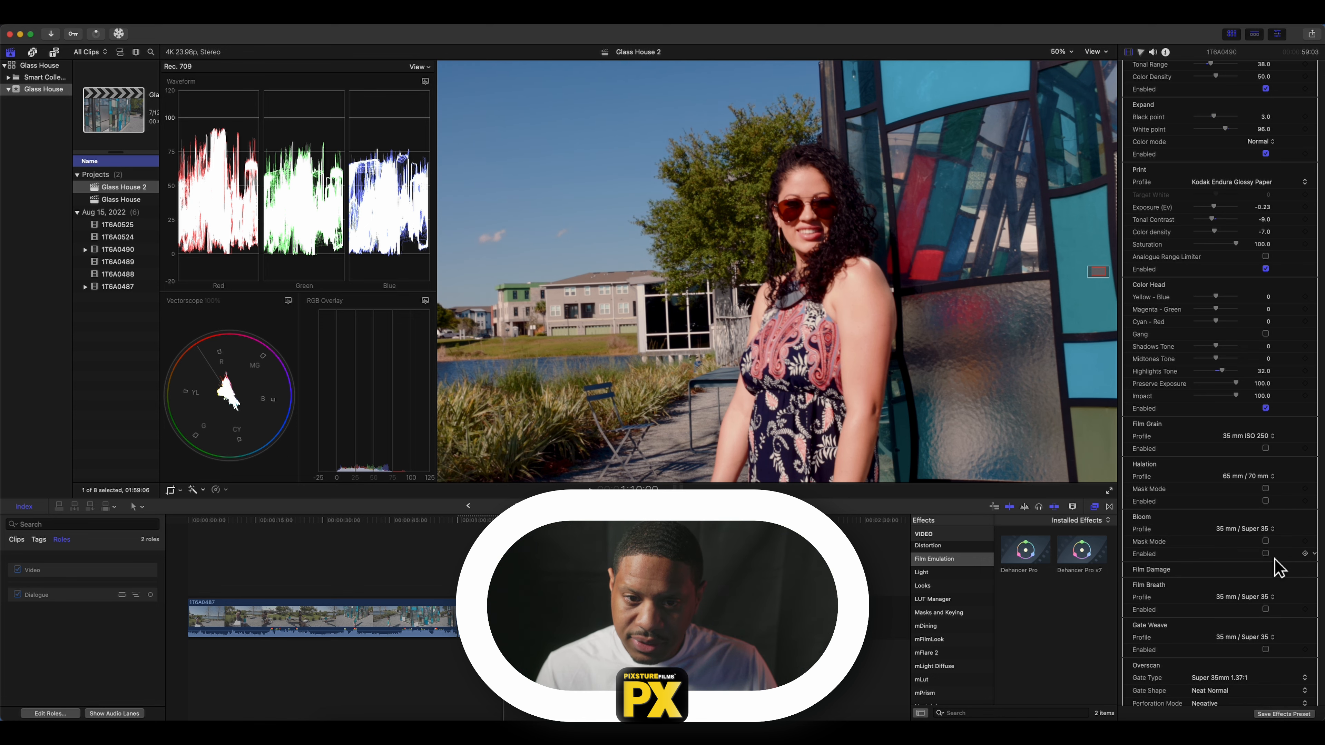
pyautogui.click(1266, 554)
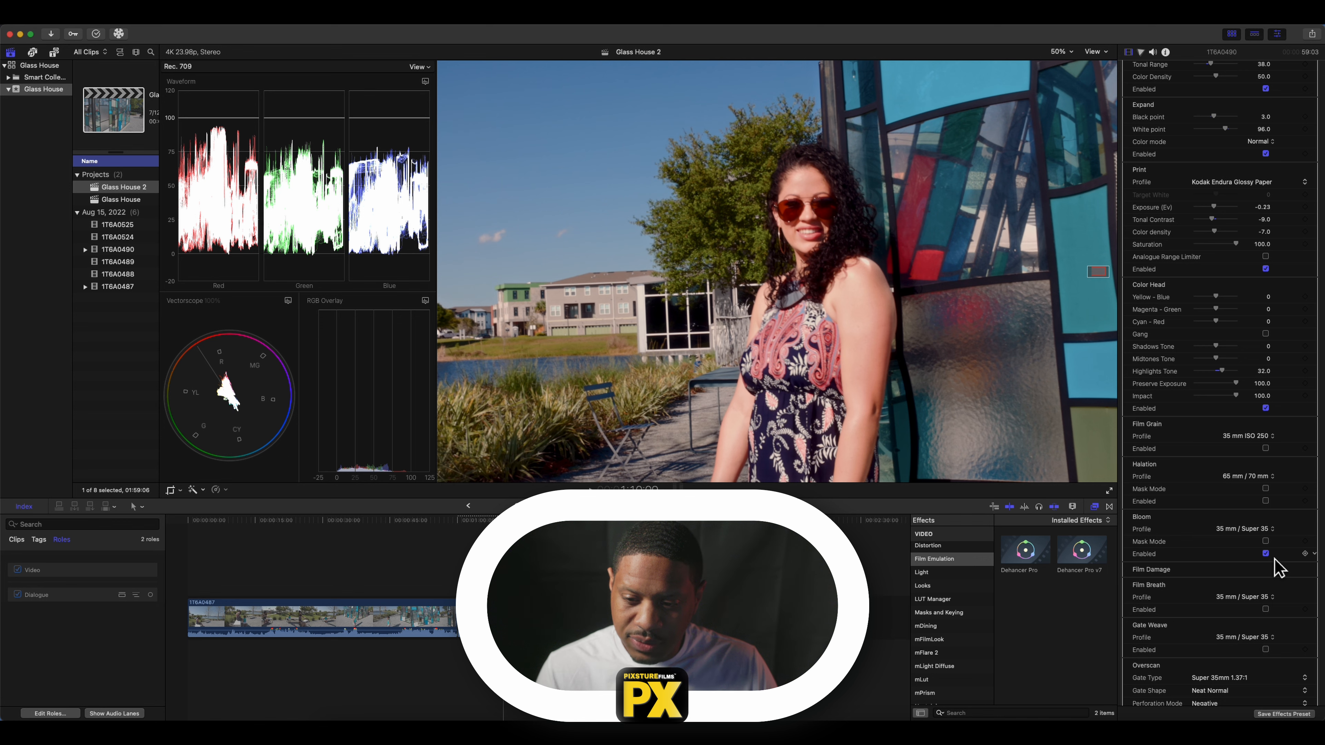
pyautogui.click(1273, 532)
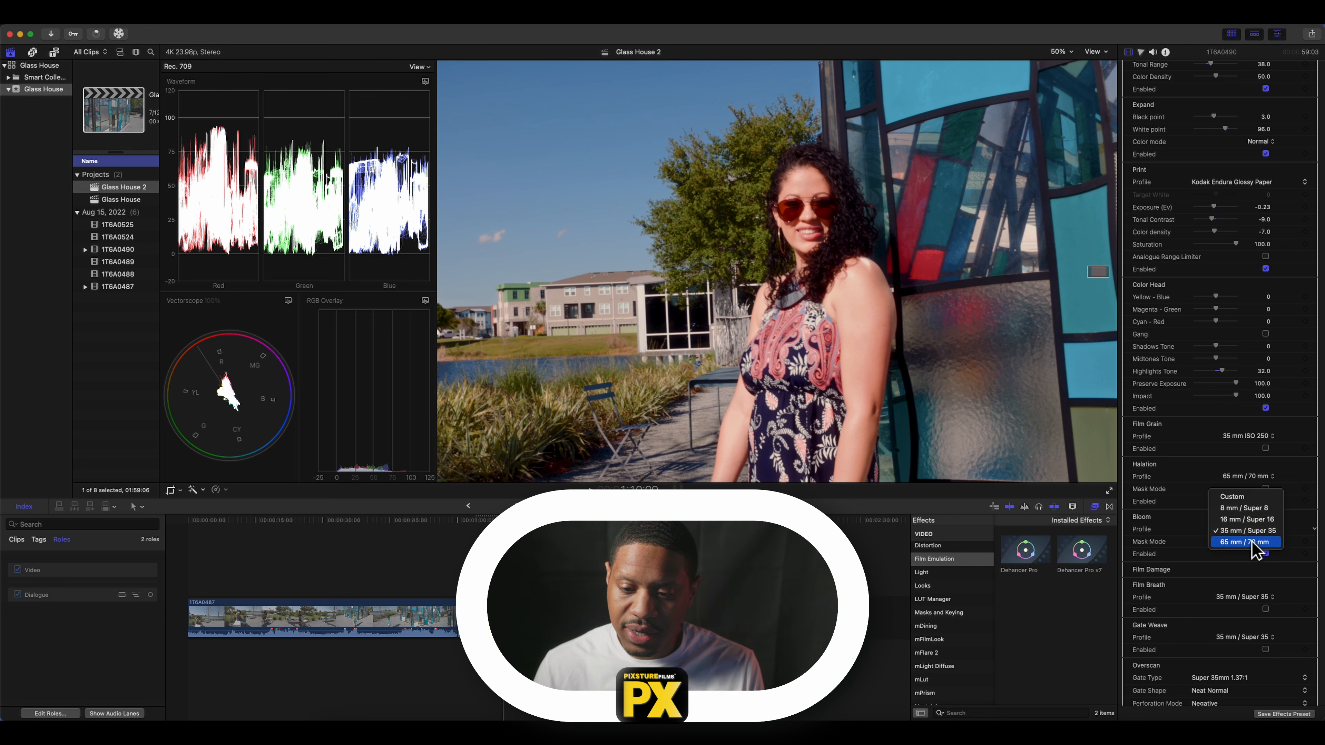
pyautogui.click(1203, 521)
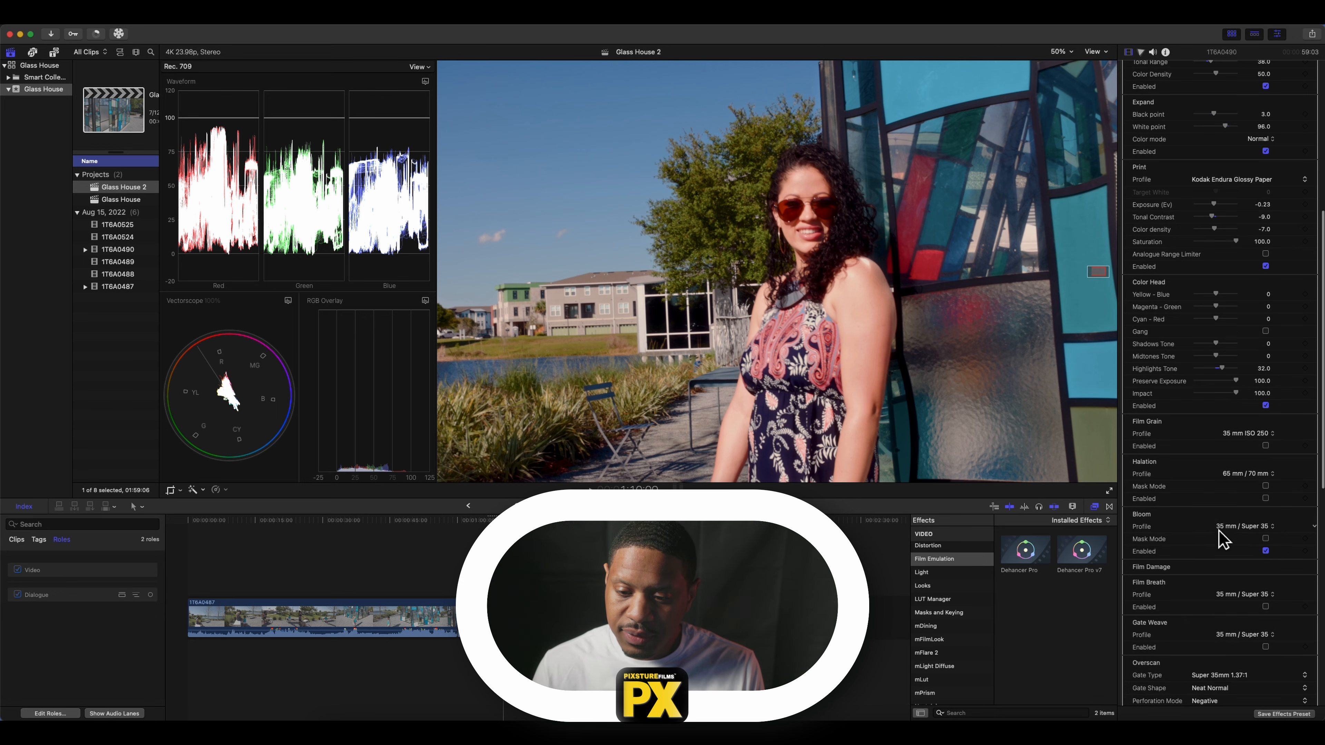
pyautogui.click(1266, 554)
# Reveal the Monitor settings and check the image with False Color IRE, 16 zones, switching it off again
pyautogui.scroll(-5, 1246, 574)
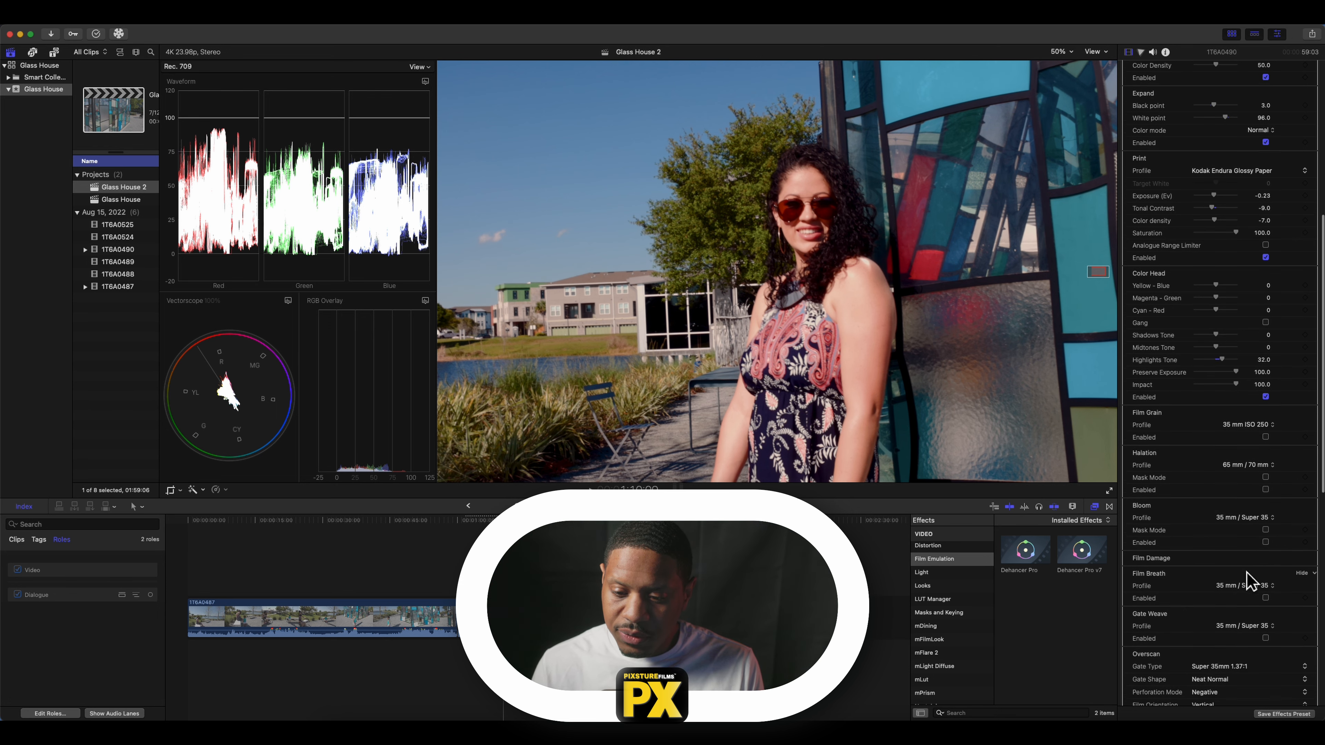
pyautogui.scroll(-8, 1239, 569)
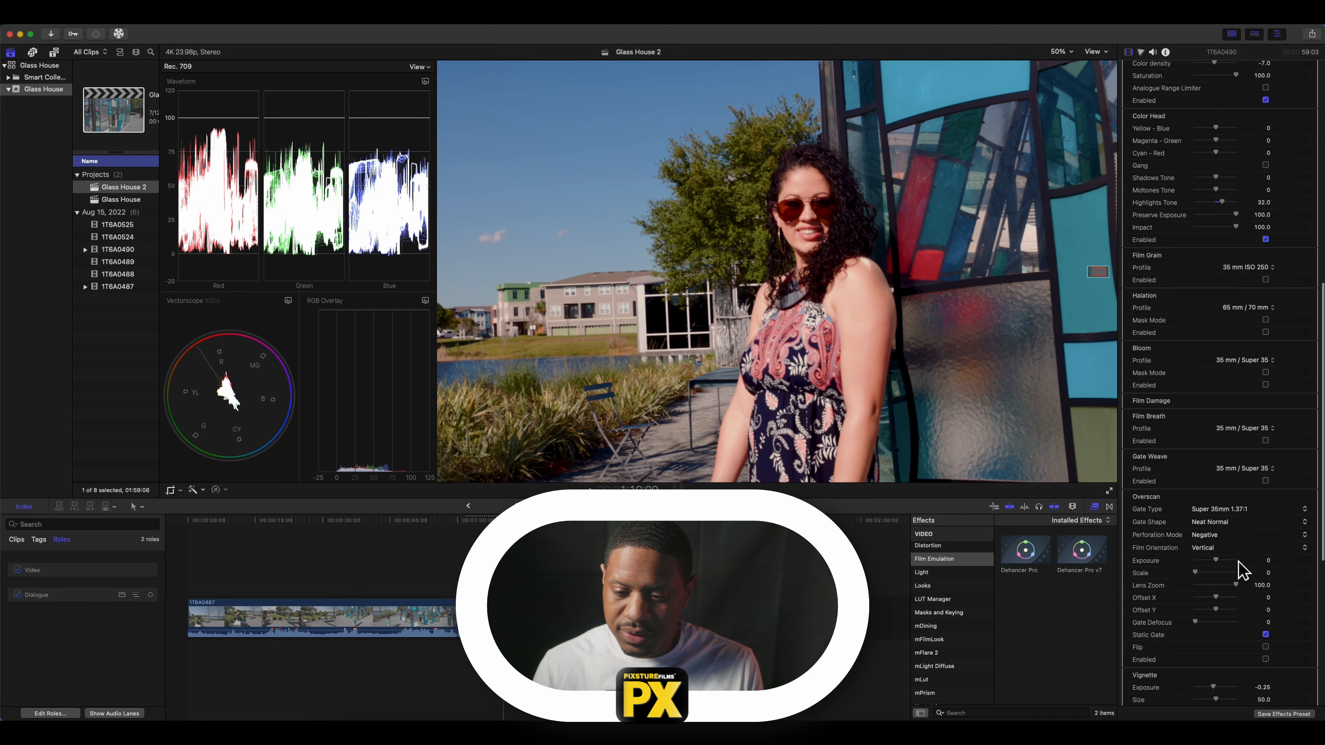
pyautogui.scroll(-5, 1243, 570)
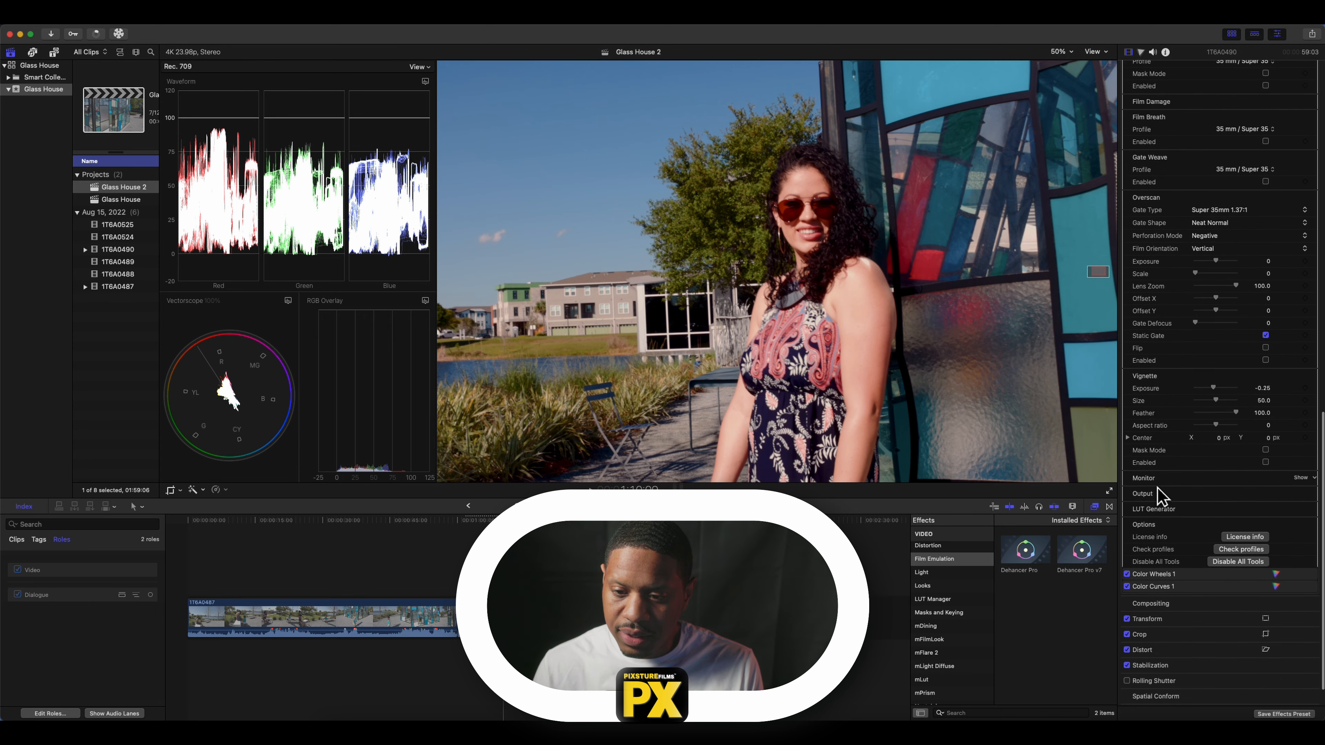
pyautogui.scroll(-1, 1174, 501)
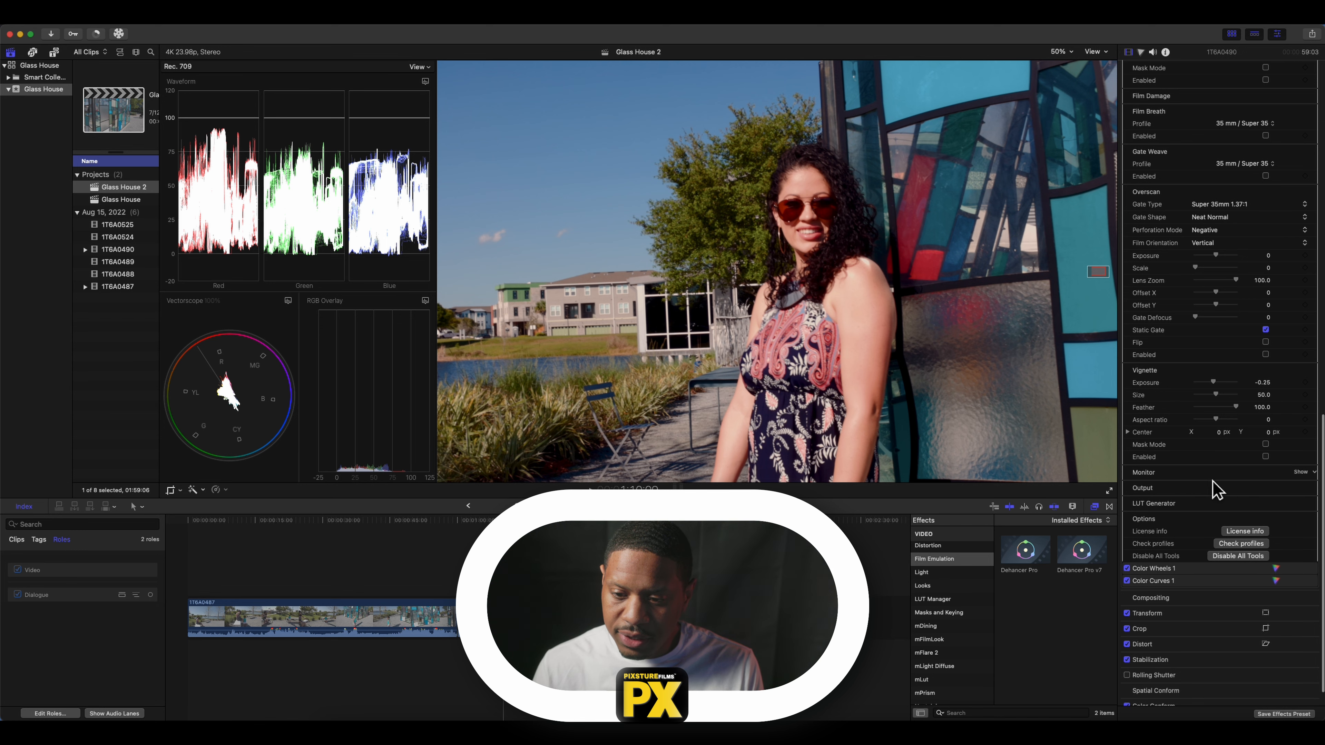
pyautogui.click(1302, 473)
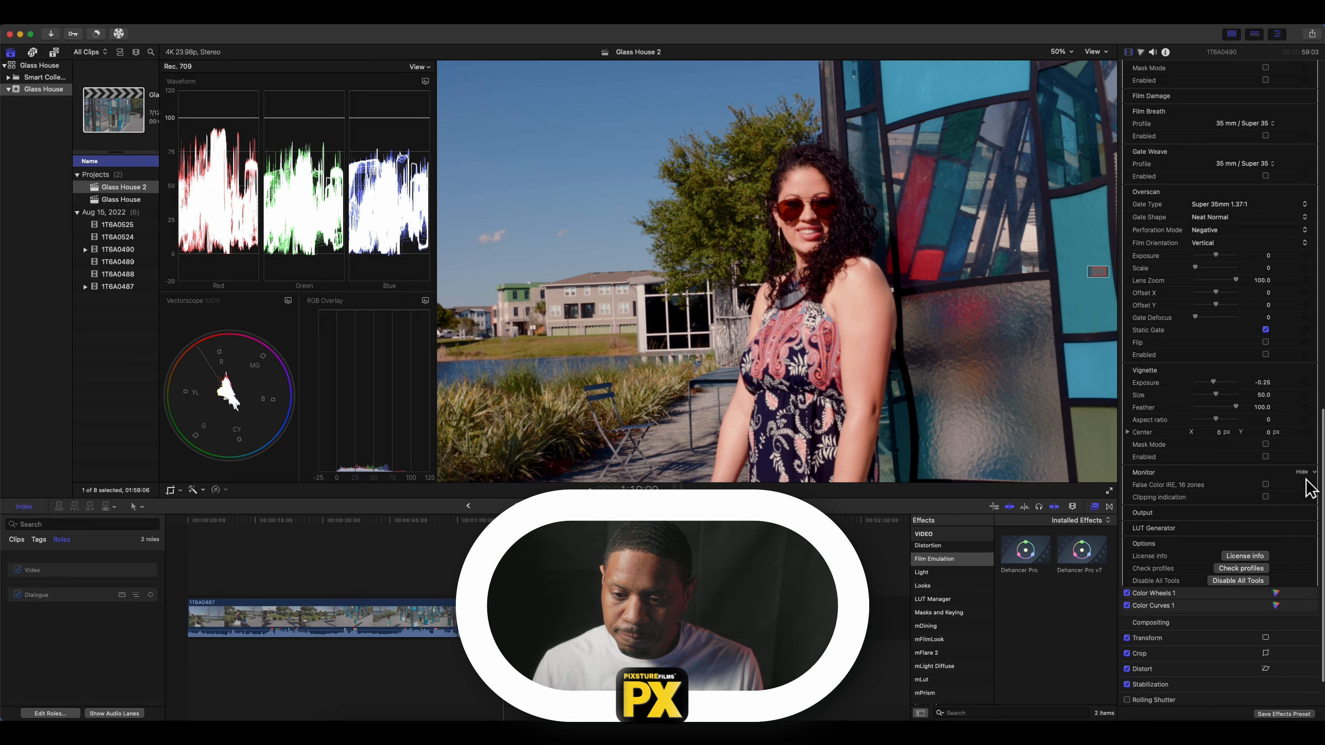
pyautogui.click(1266, 485)
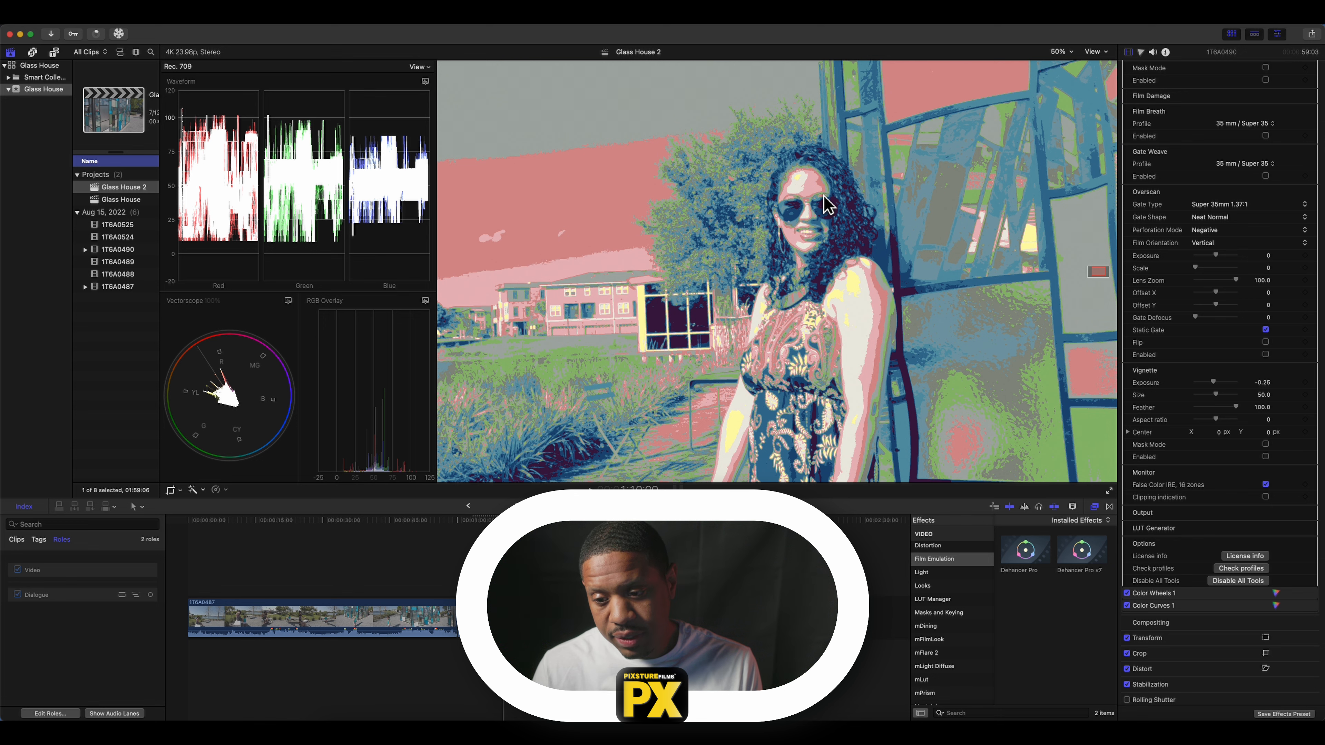
pyautogui.click(1265, 485)
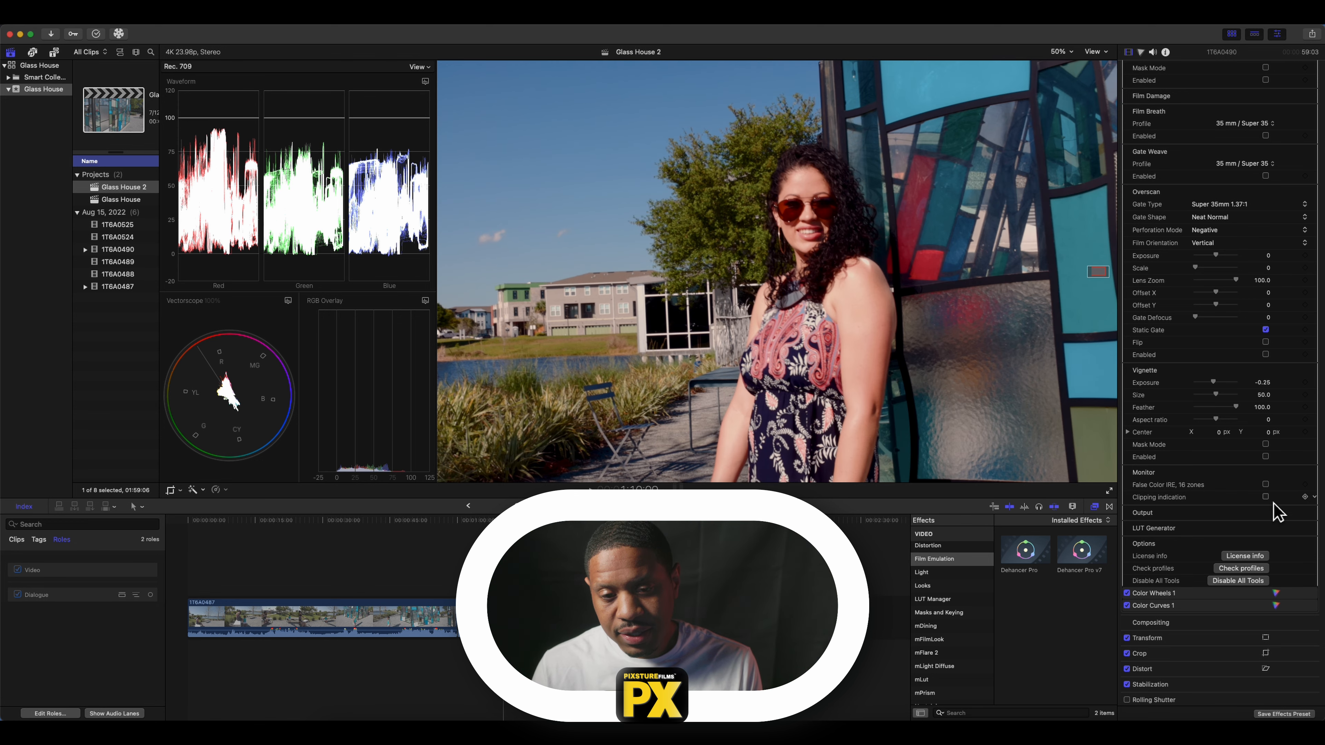
# Enable the clipping indication and lower the Expand black point to -2
pyautogui.click(1266, 497)
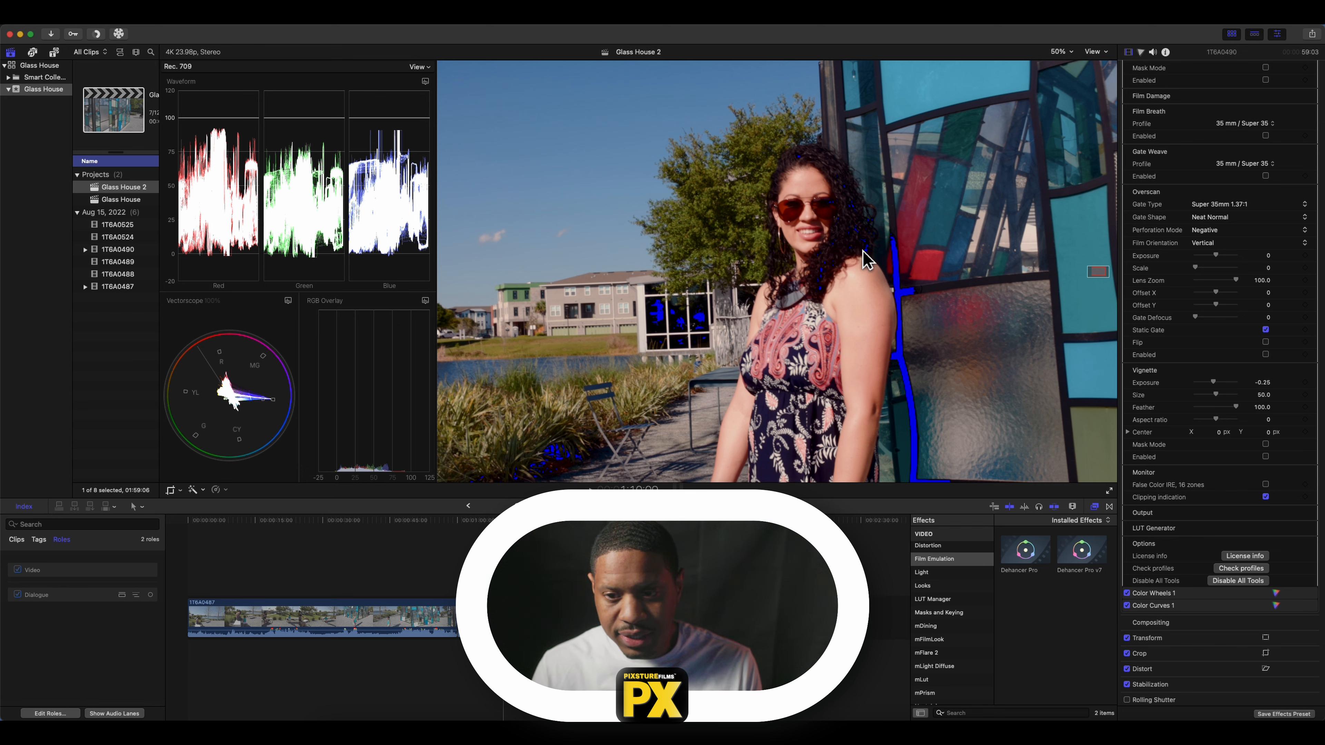
pyautogui.scroll(2, 1179, 350)
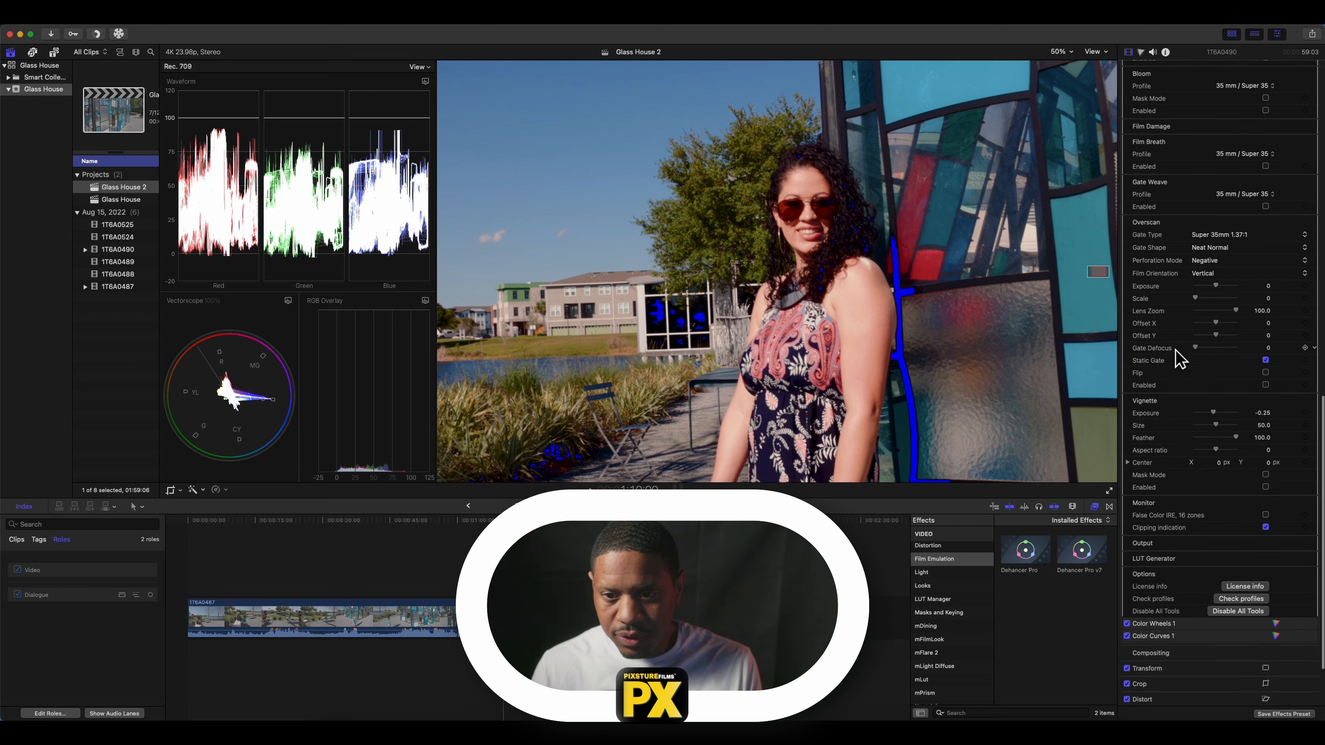
pyautogui.scroll(10, 1180, 360)
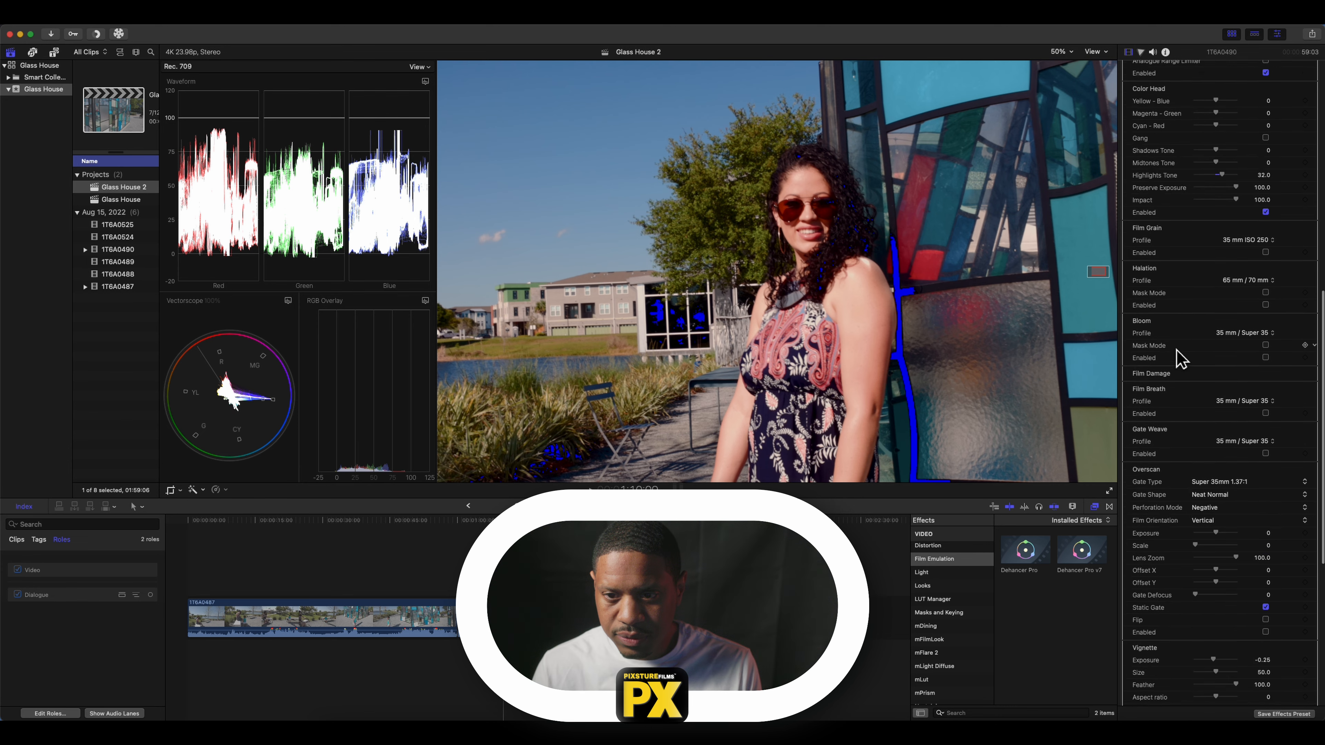
pyautogui.scroll(10, 1180, 359)
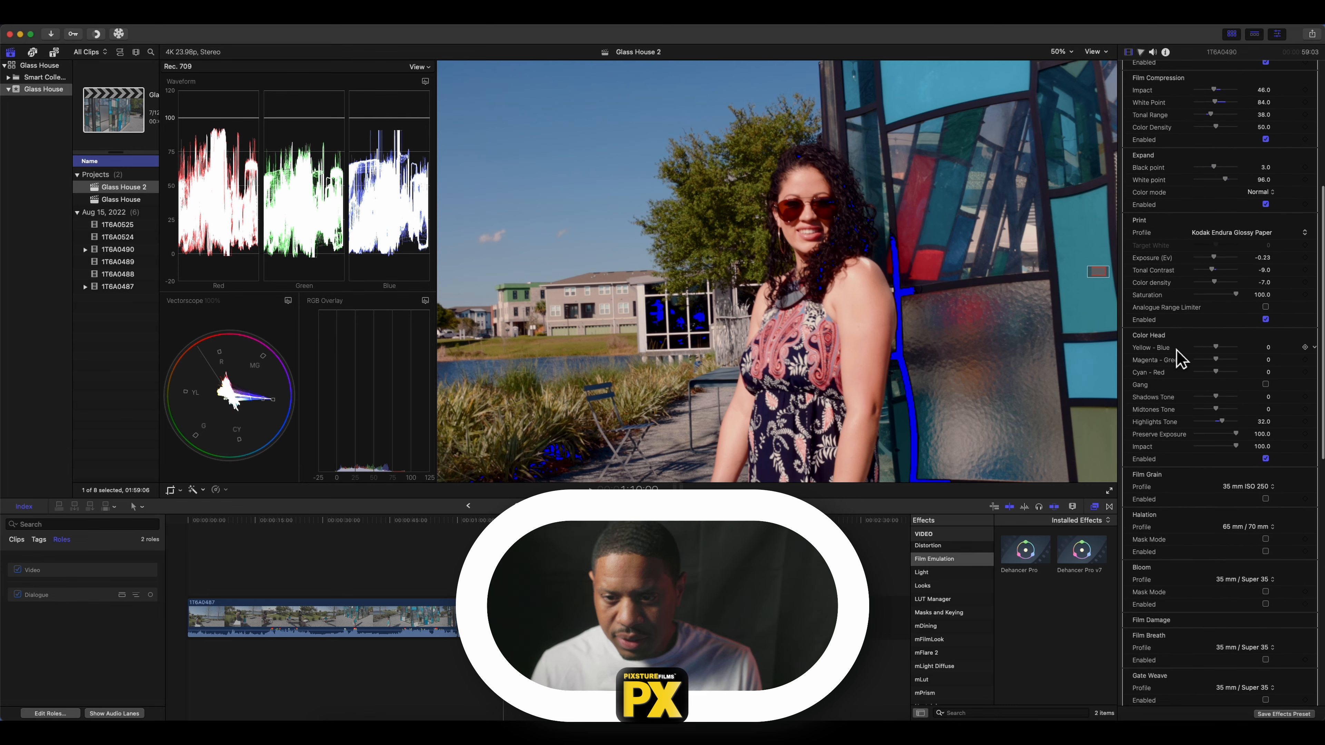
pyautogui.scroll(1, 1179, 359)
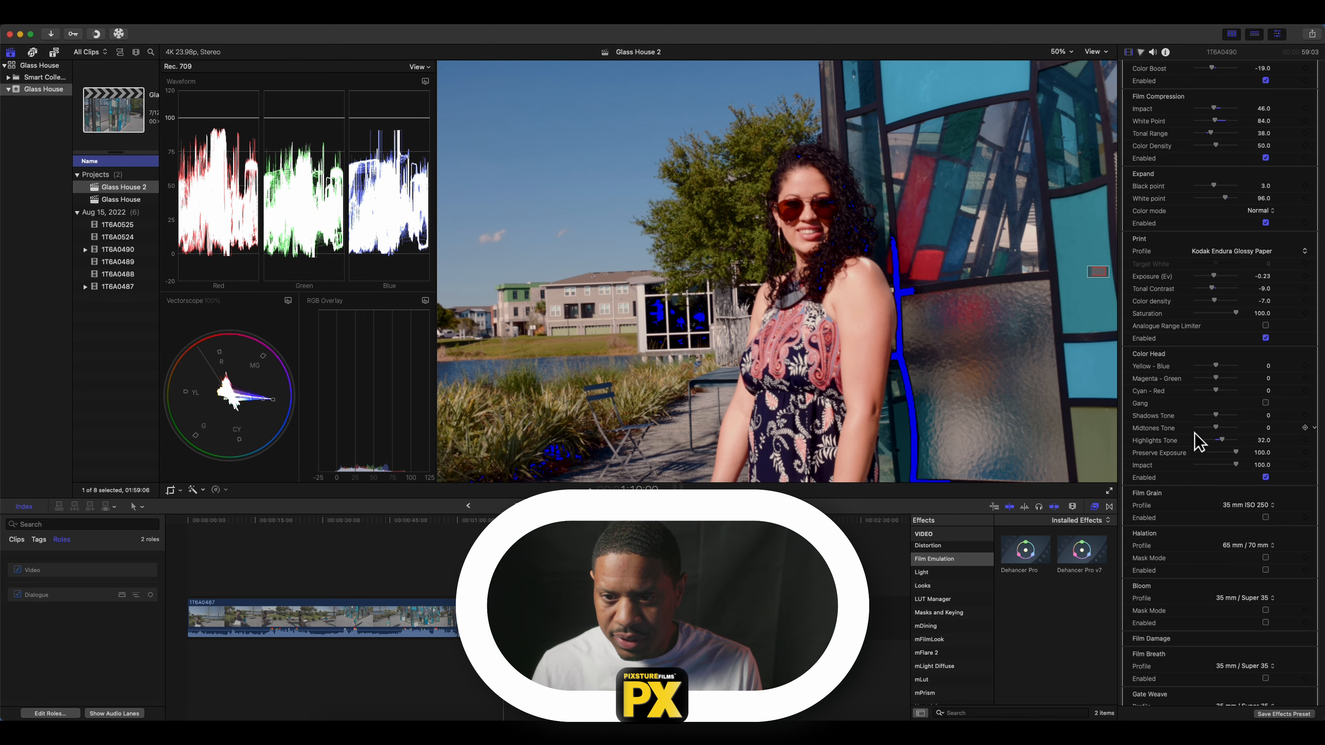
pyautogui.scroll(4, 1194, 402)
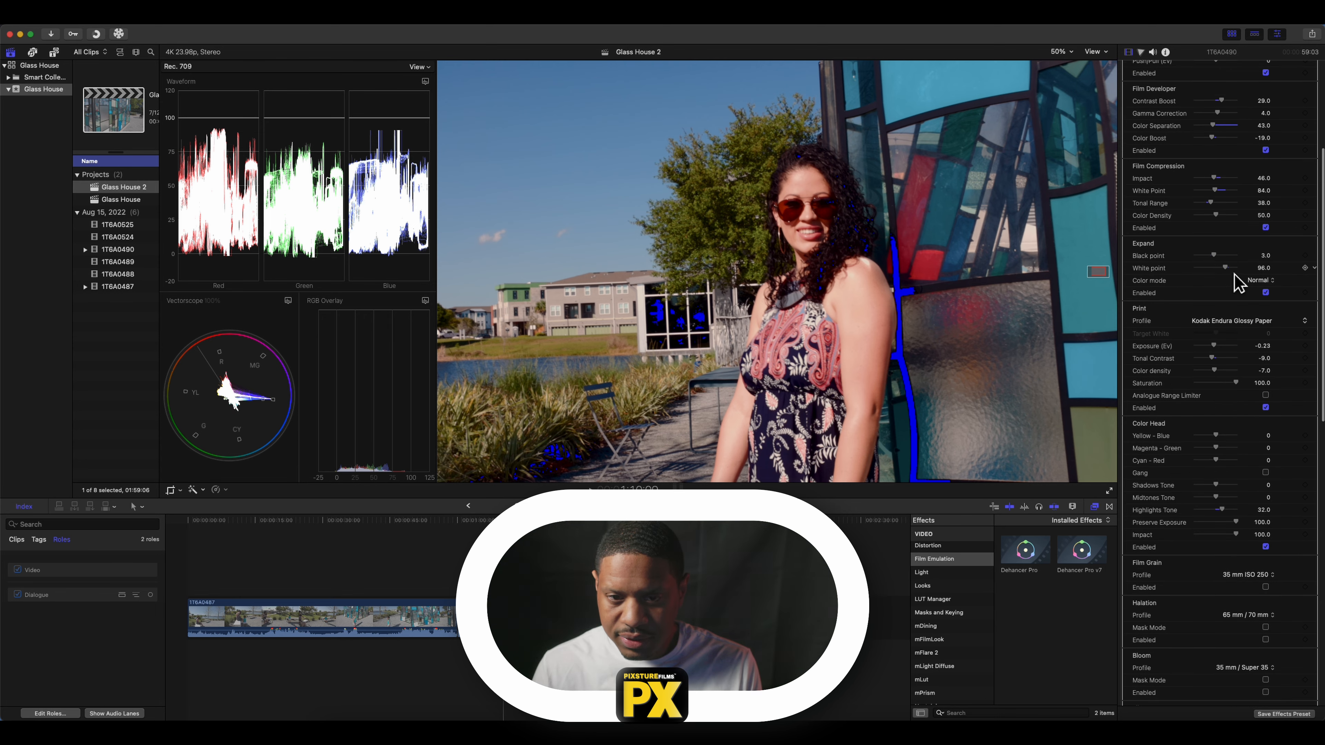
pyautogui.moveTo(1222, 260); pyautogui.dragTo(1214, 261)
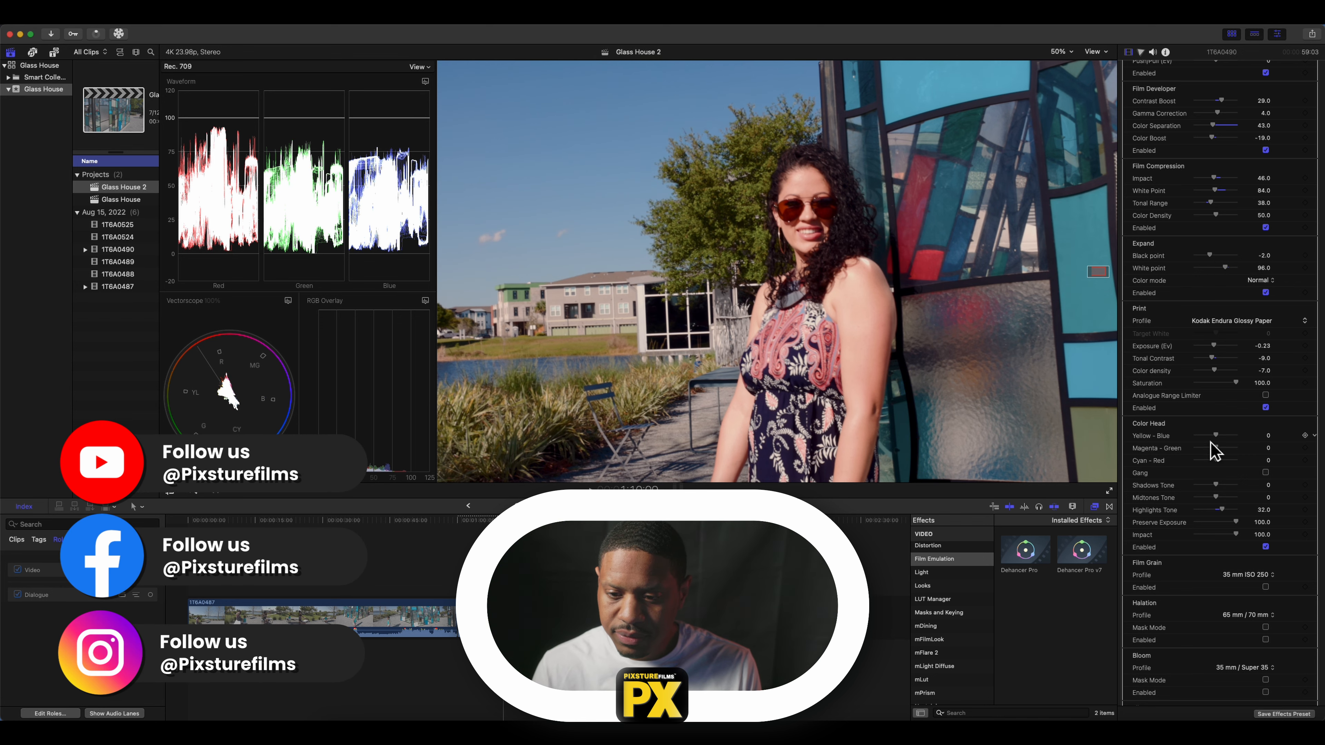
# Turn off the clipping indication in the Monitor settings
pyautogui.scroll(-6, 1216, 448)
pyautogui.scroll(-15, 1215, 450)
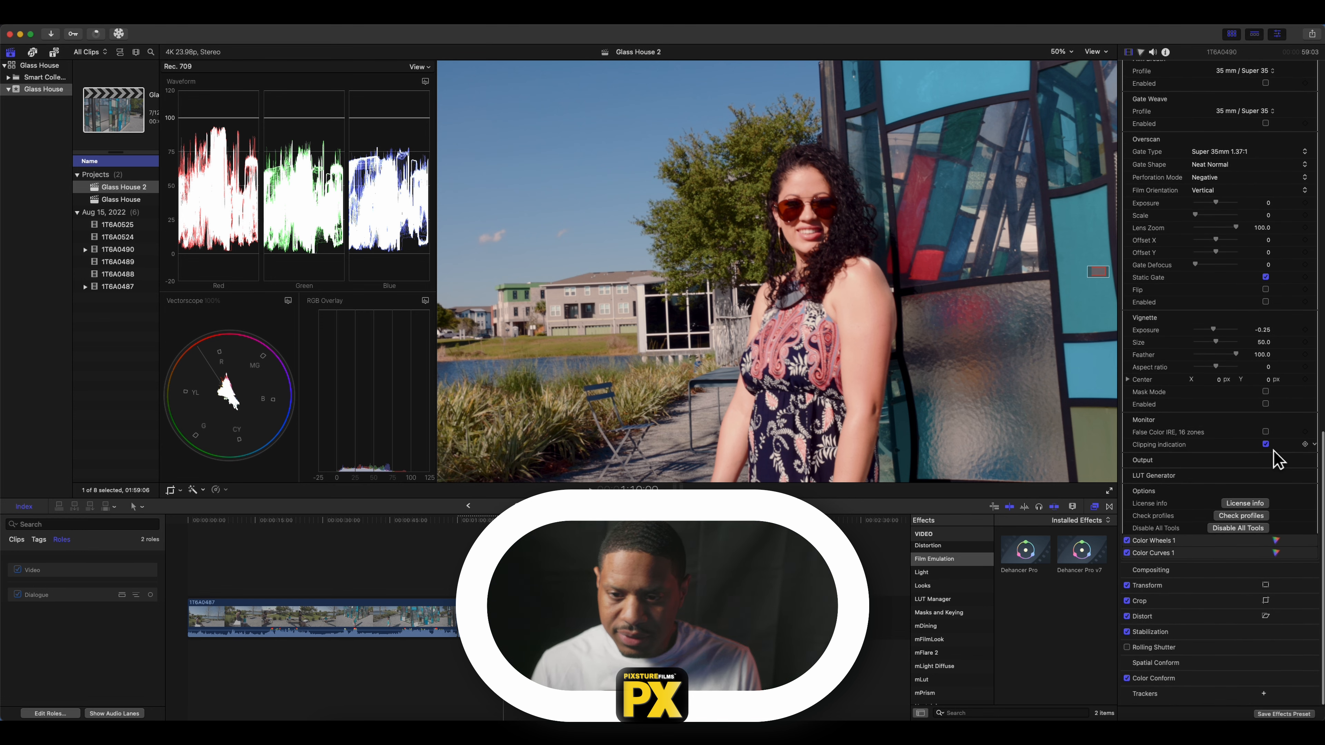
pyautogui.click(1265, 444)
# Reveal the Film Damage settings and enable Film Damage with the 35 mm / Super 35 profile
pyautogui.scroll(3, 1231, 436)
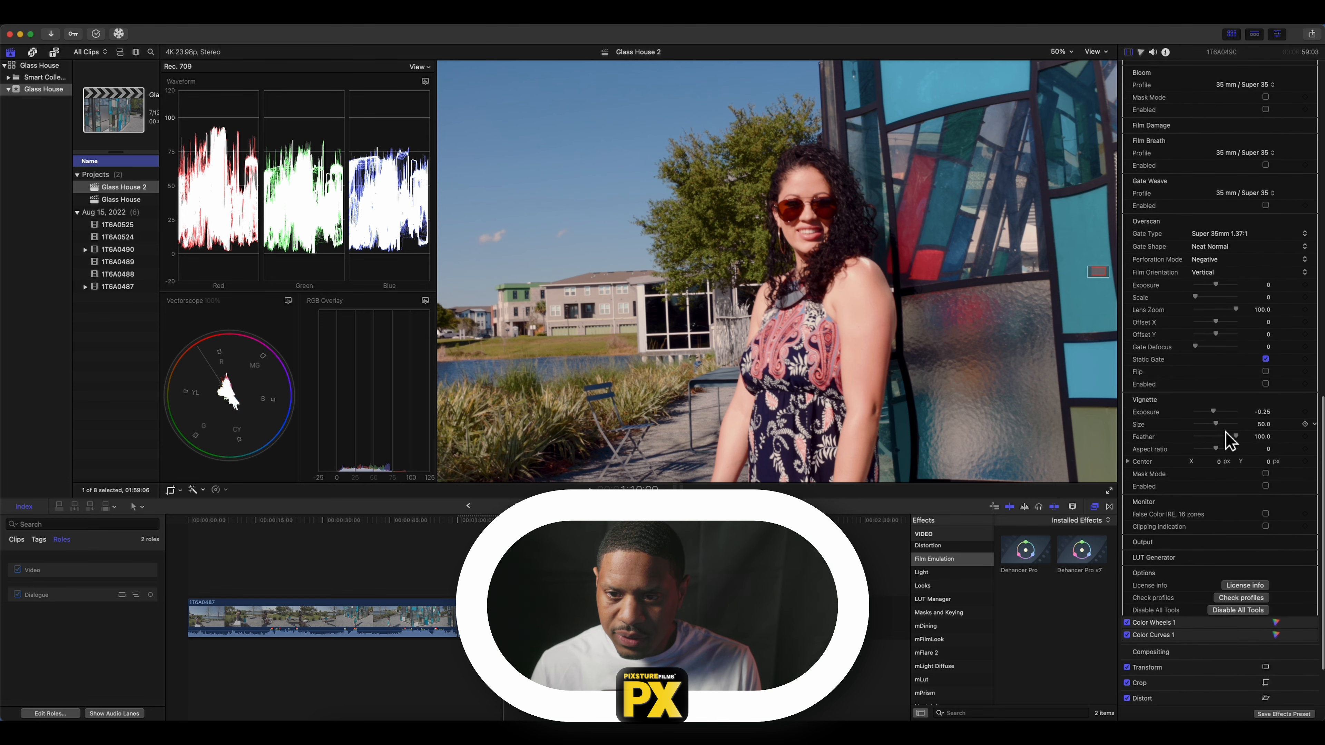
pyautogui.scroll(5, 1226, 431)
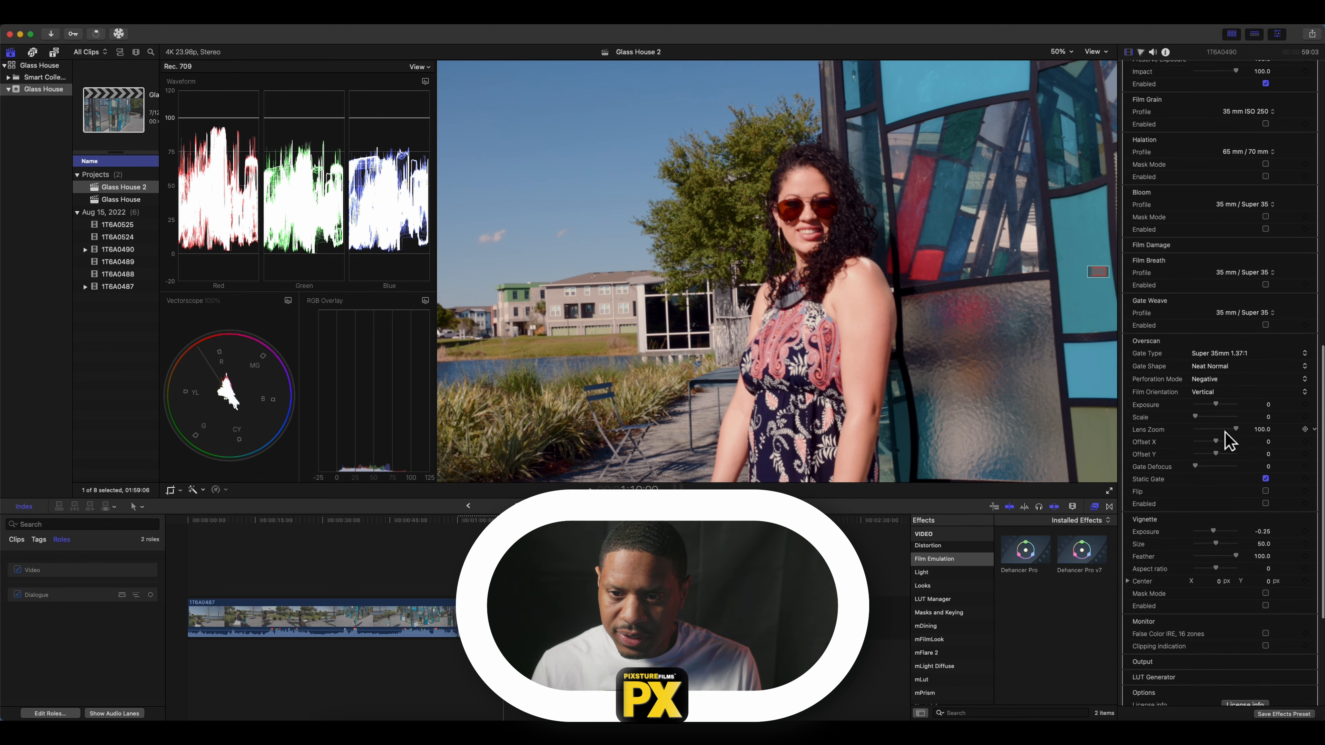
pyautogui.scroll(5, 1217, 357)
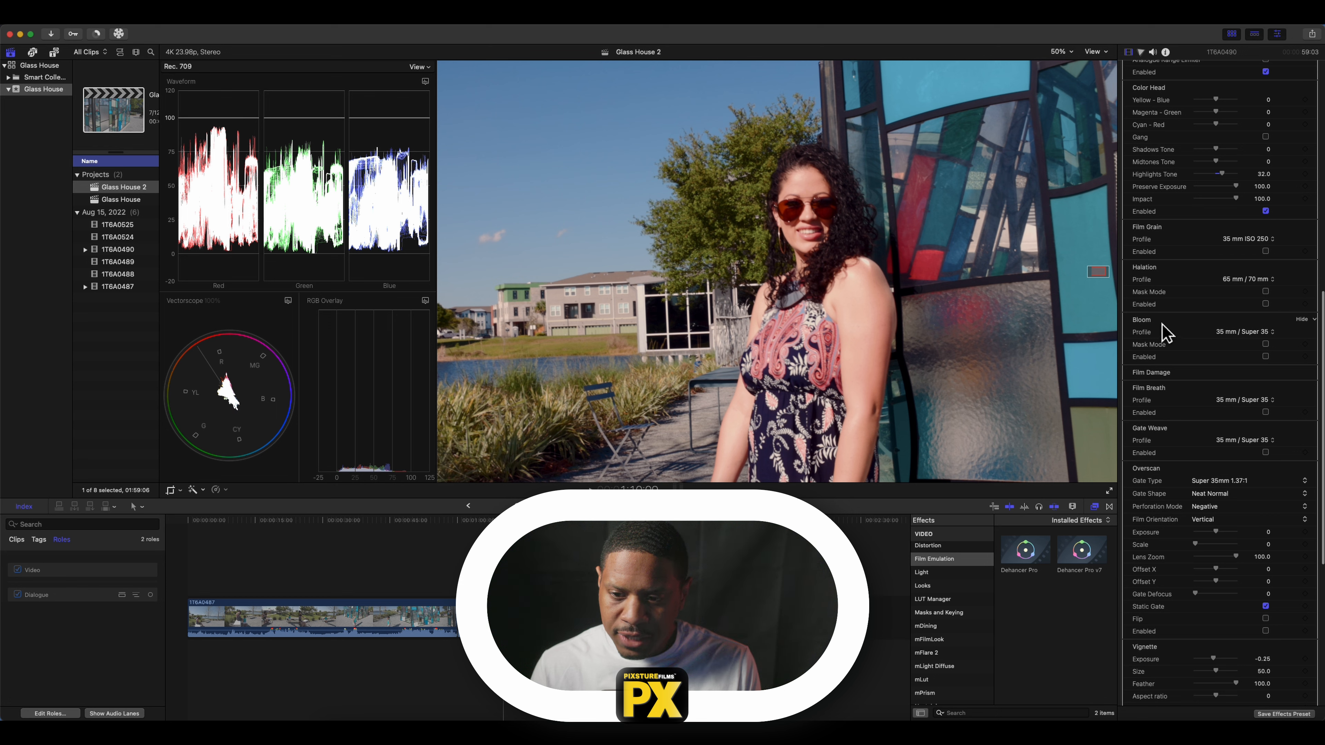
pyautogui.click(1298, 373)
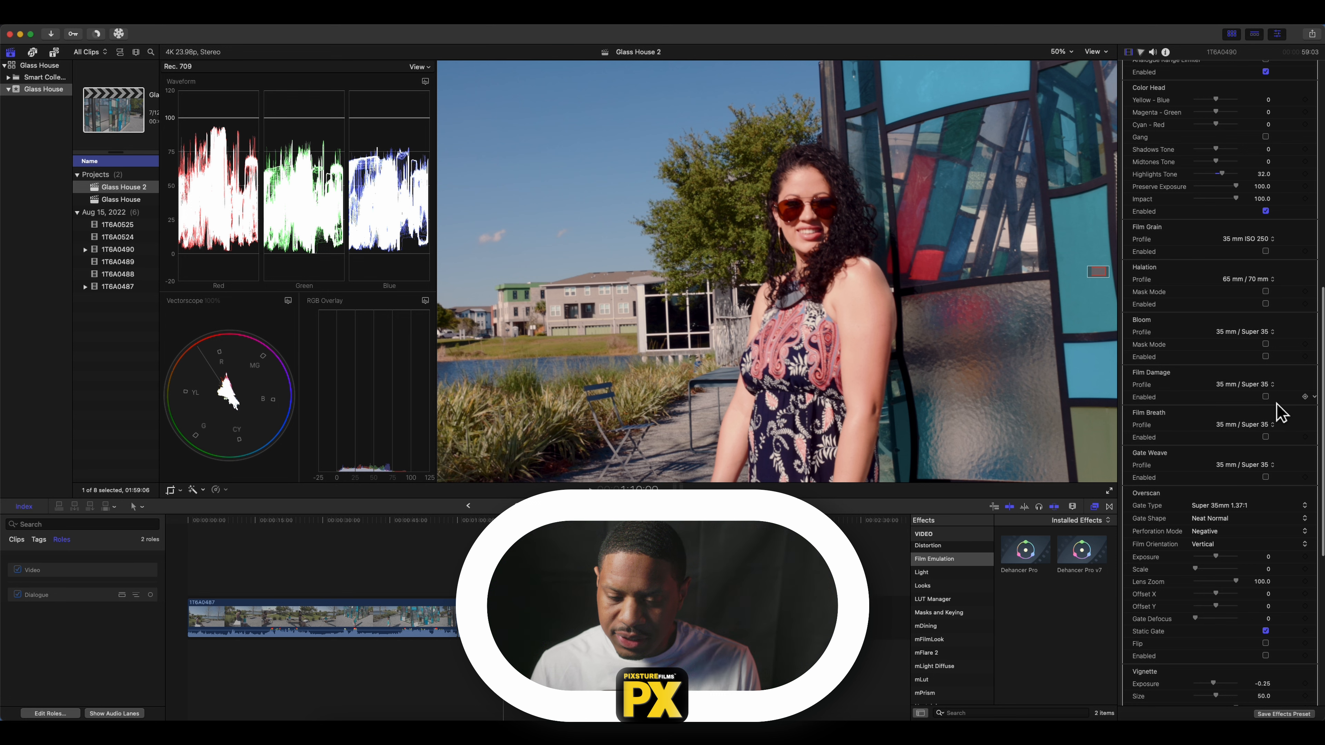
pyautogui.click(1265, 397)
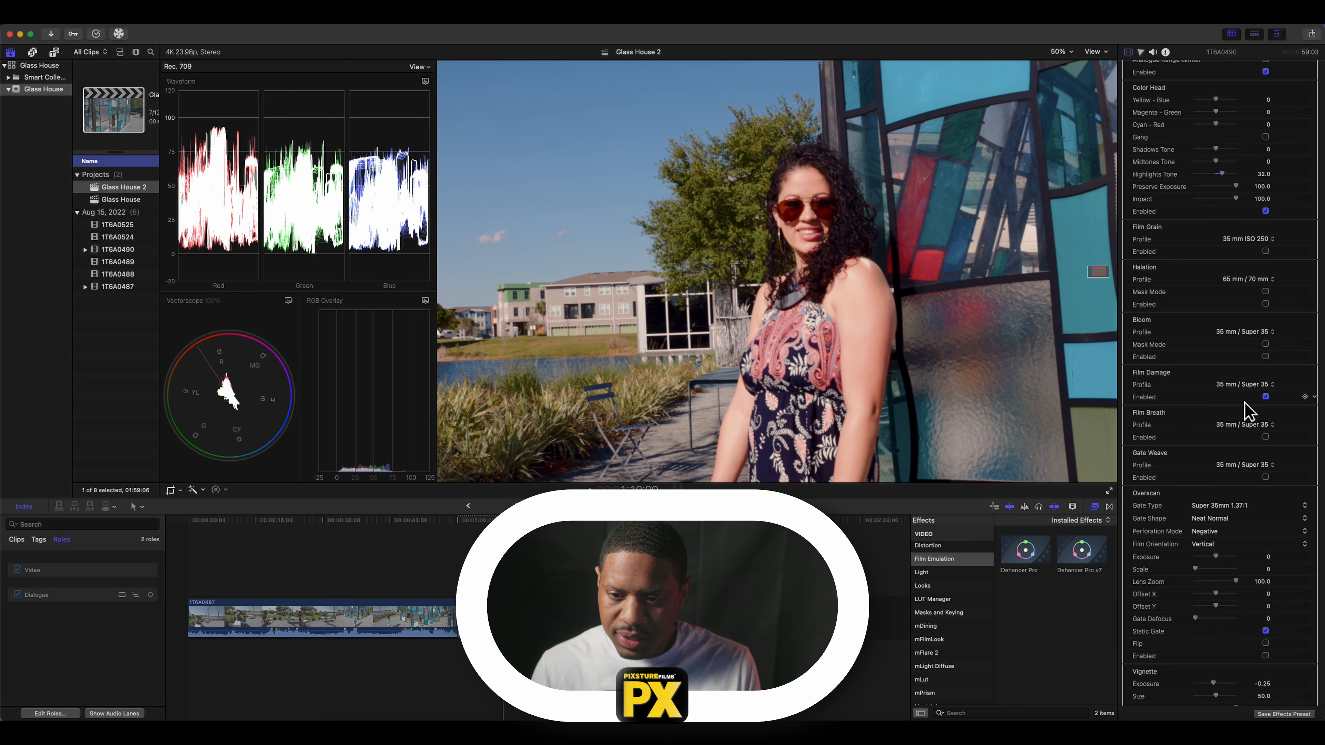
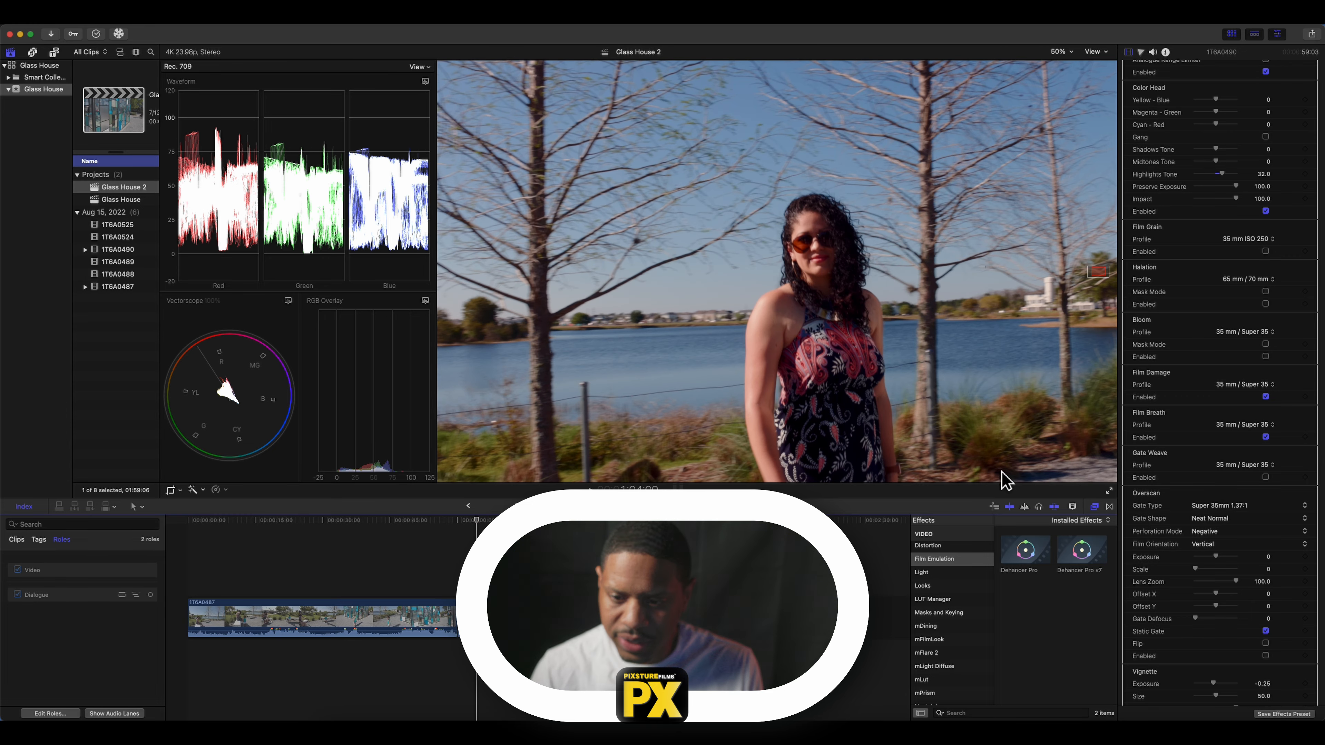
# Set the Film Breath profile to 16 mm / Super 16, and leave Film Damage and Gate Weave disabled
pyautogui.click(1259, 426)
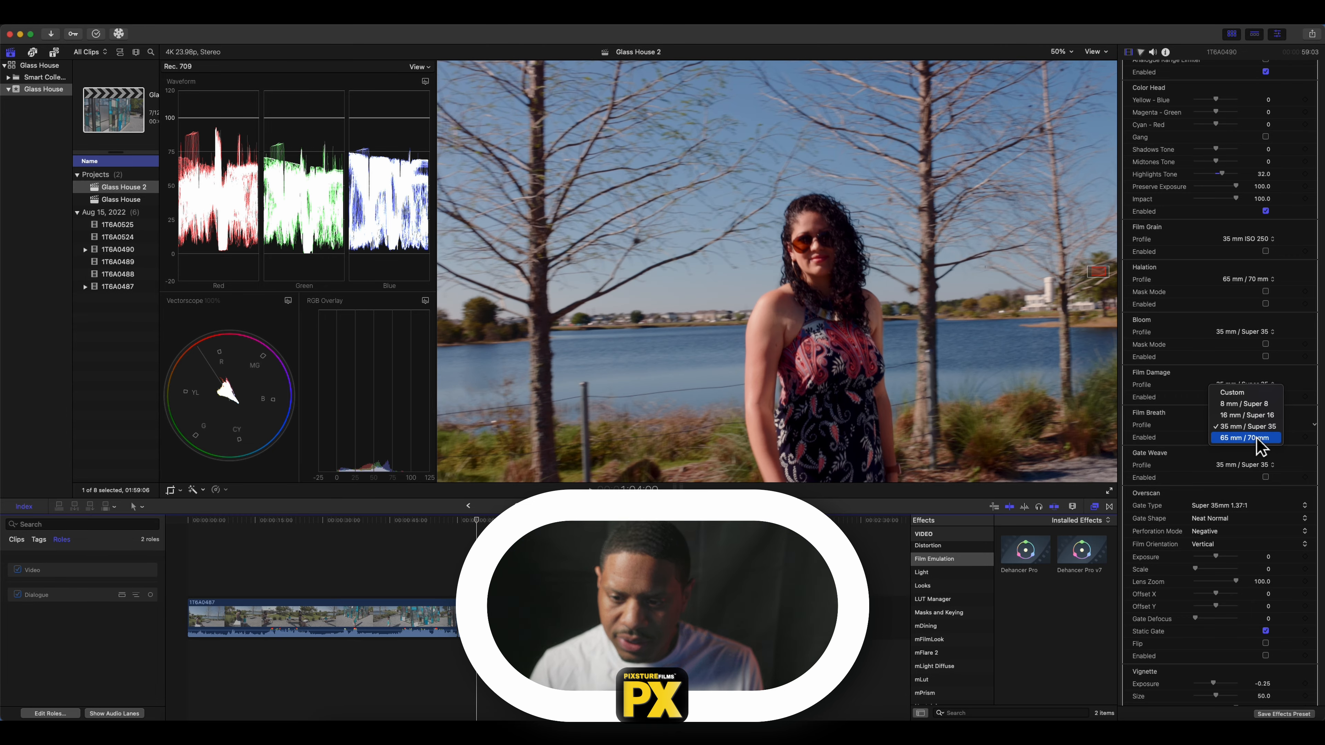
pyautogui.click(1254, 416)
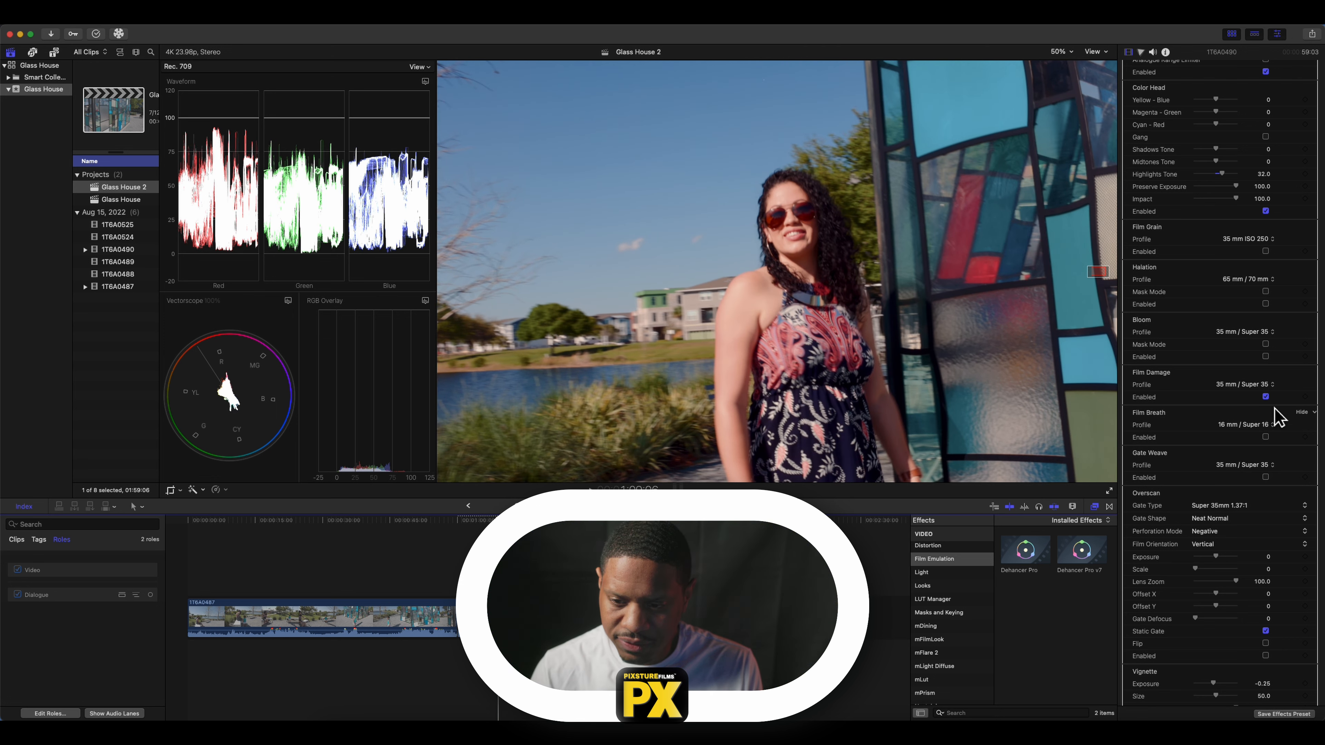
pyautogui.click(1267, 397)
pyautogui.click(1267, 477)
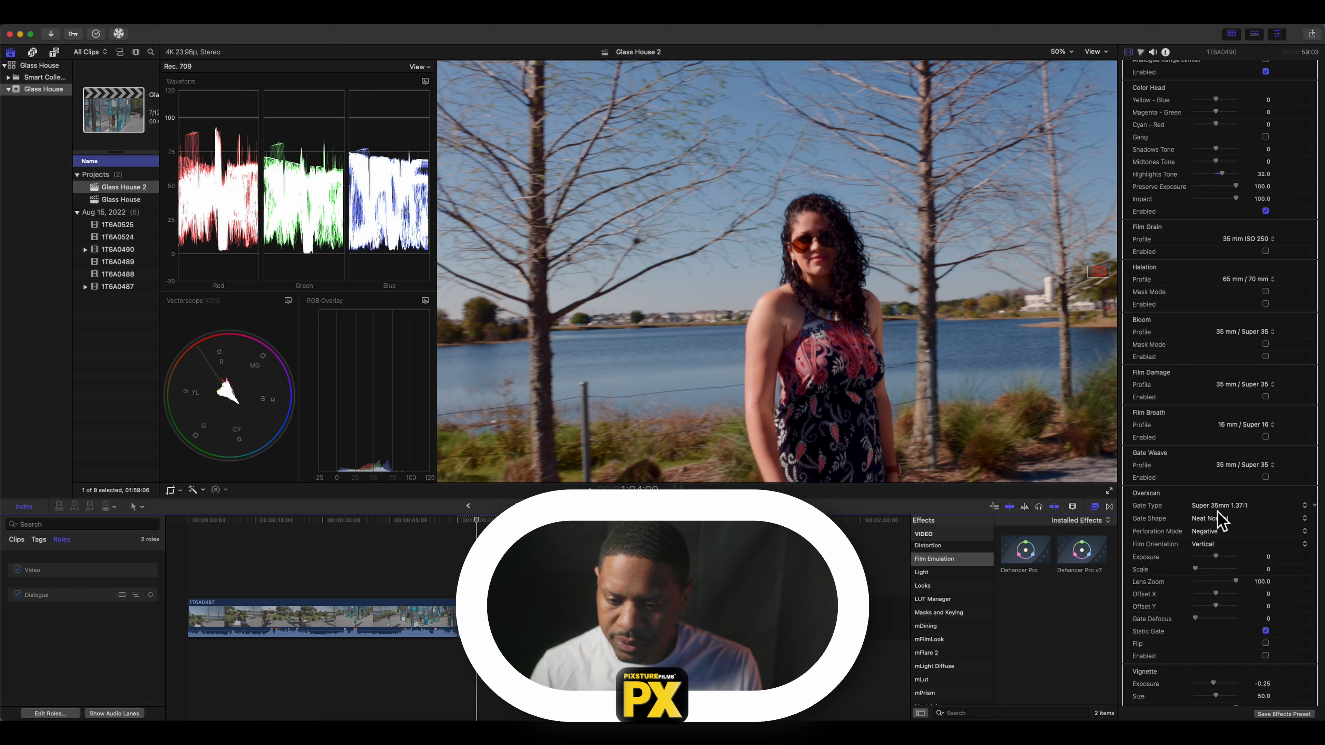
# Set the vignette's exposure to 0.18, size to 59 and feather to 70, and disable the vignette
pyautogui.scroll(-5, 1208, 677)
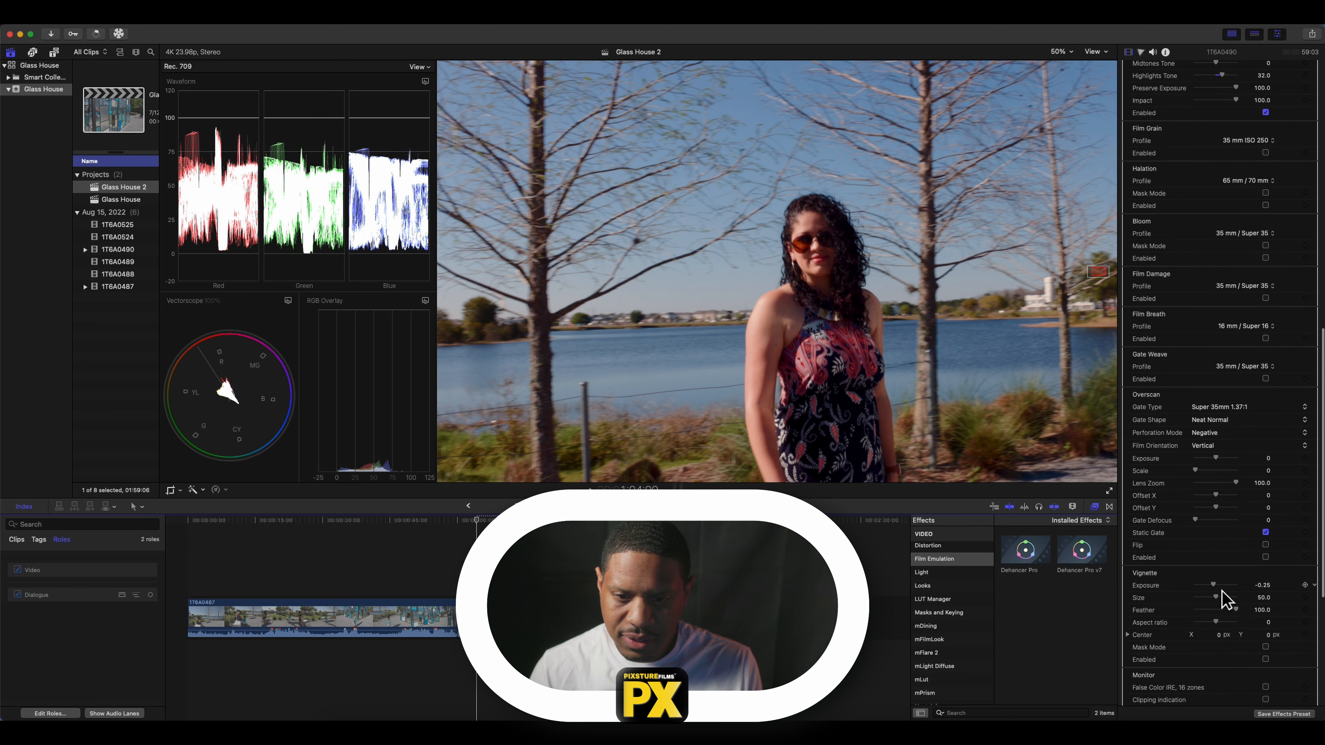
pyautogui.moveTo(1222, 591); pyautogui.dragTo(1227, 592)
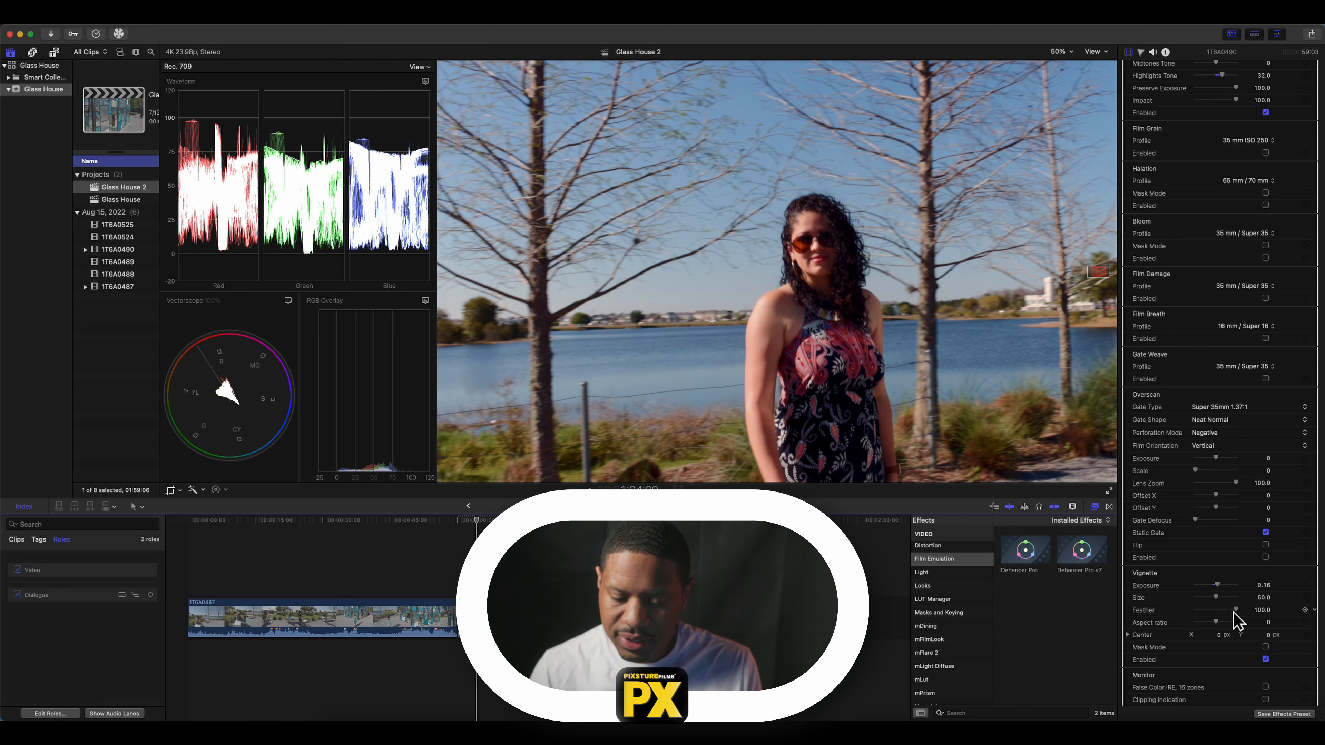
pyautogui.moveTo(1223, 590); pyautogui.dragTo(1235, 623)
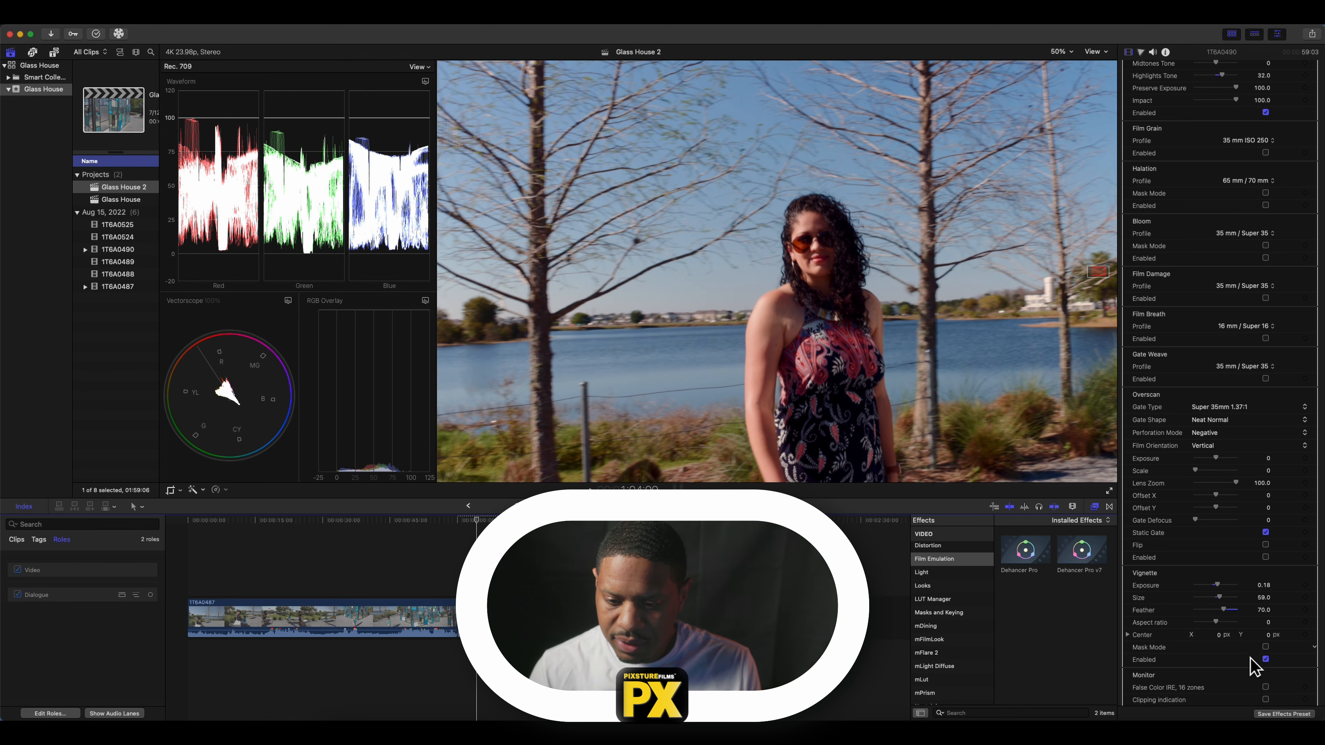
pyautogui.click(1266, 659)
# Reveal the Output and LUT Generator settings, testing Total impact and returning it to 100
pyautogui.scroll(-4, 1240, 652)
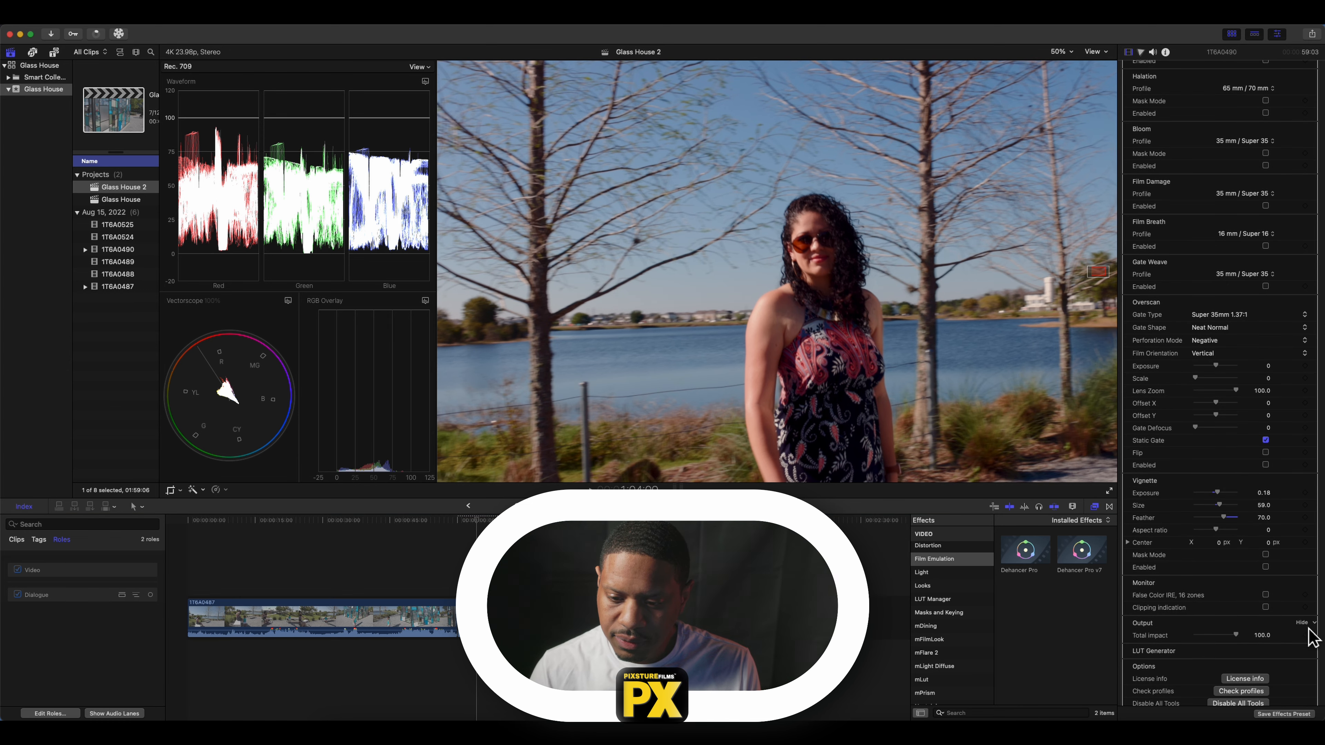
pyautogui.moveTo(1245, 643)
pyautogui.mouseDown()
pyautogui.moveTo(1207, 643)
pyautogui.moveTo(1257, 639)
pyautogui.moveTo(1191, 643)
pyautogui.moveTo(1257, 644)
pyautogui.mouseUp()
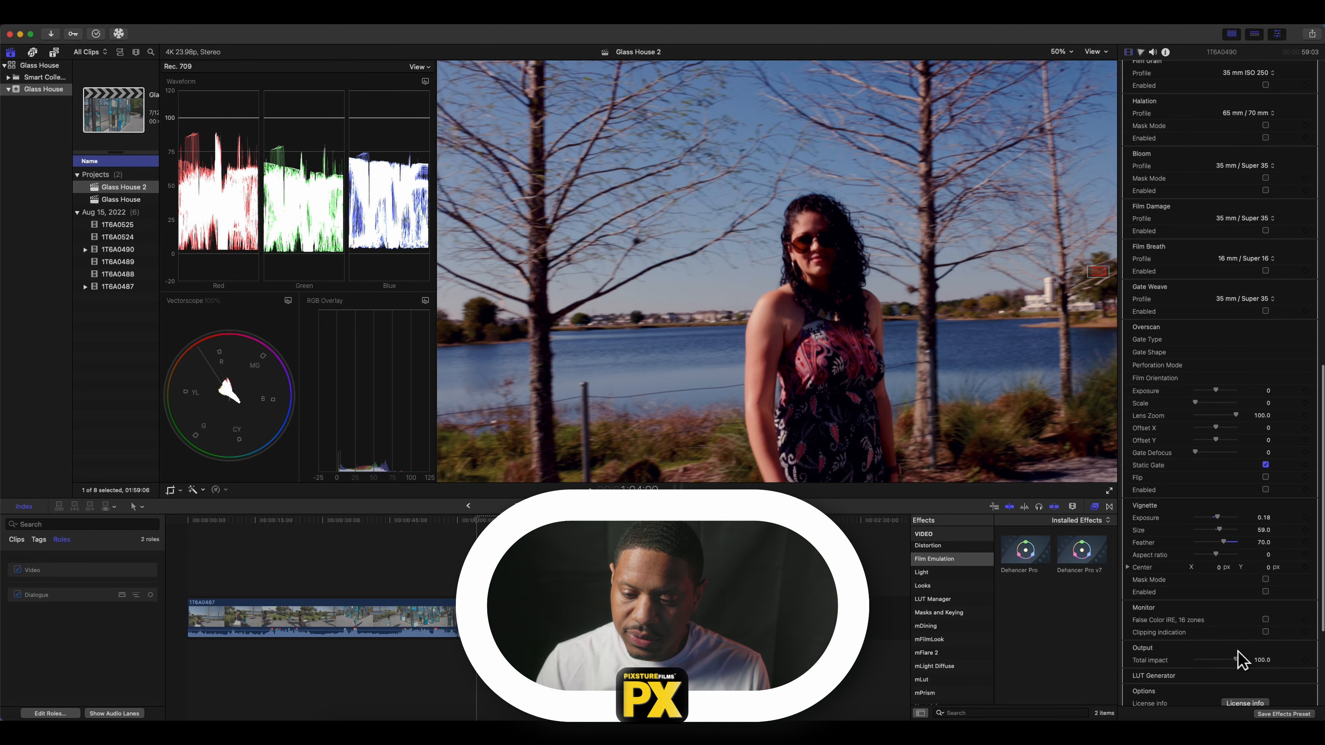
pyautogui.click(1301, 675)
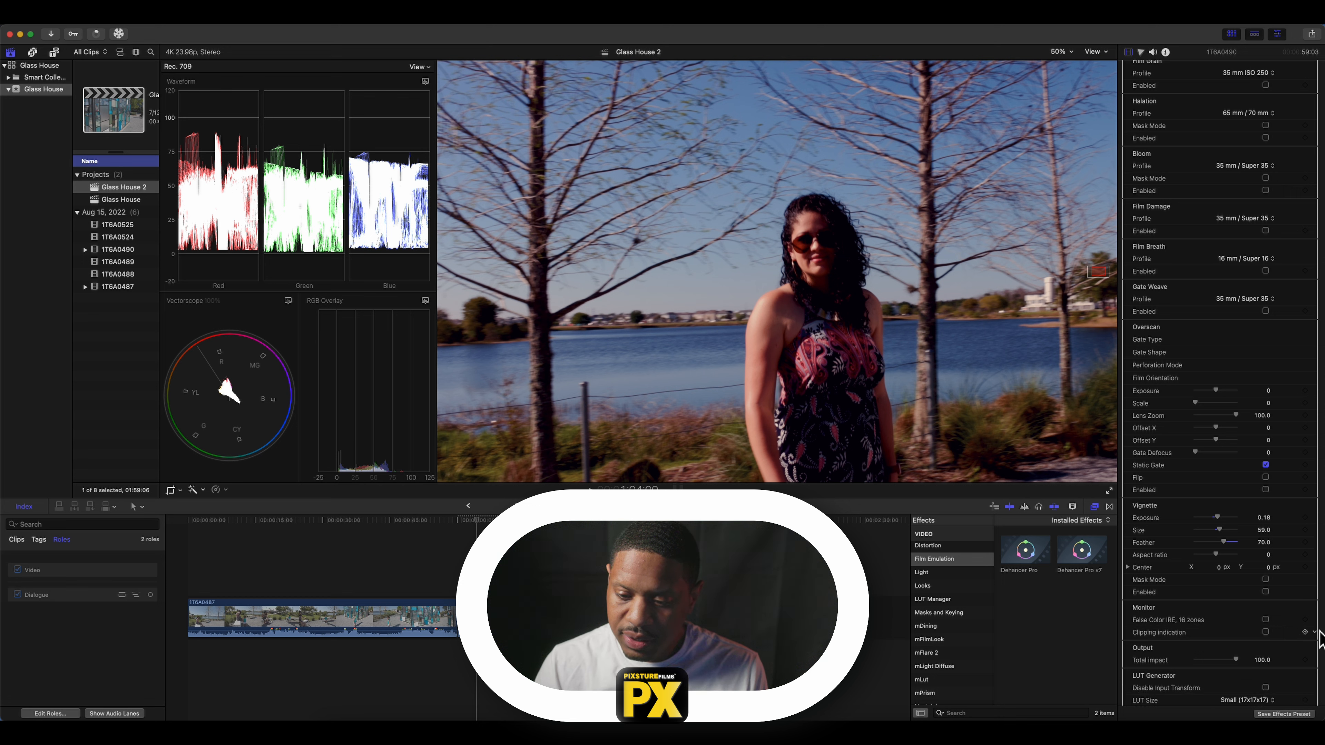
pyautogui.scroll(-5, 1320, 638)
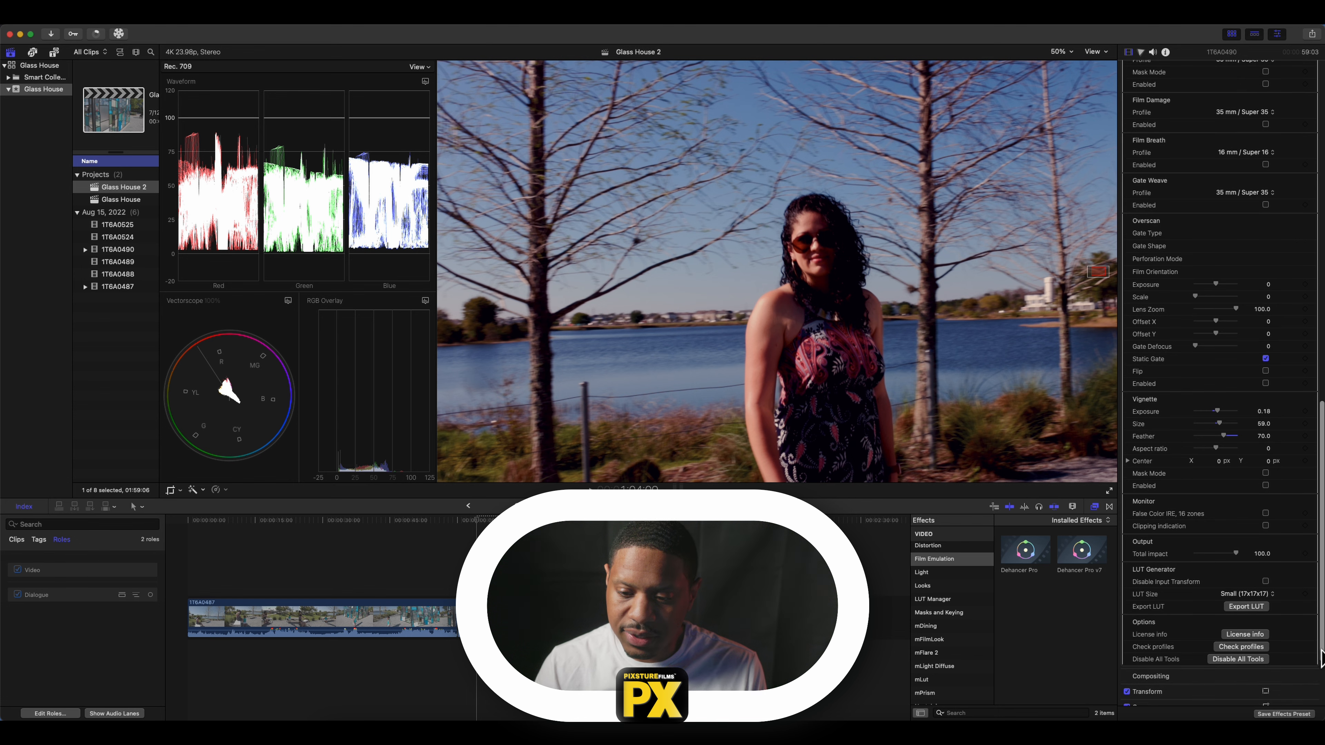
# Set the LUT Generator's LUT size to Normal (33x33x33)
pyautogui.click(1244, 598)
pyautogui.click(1247, 609)
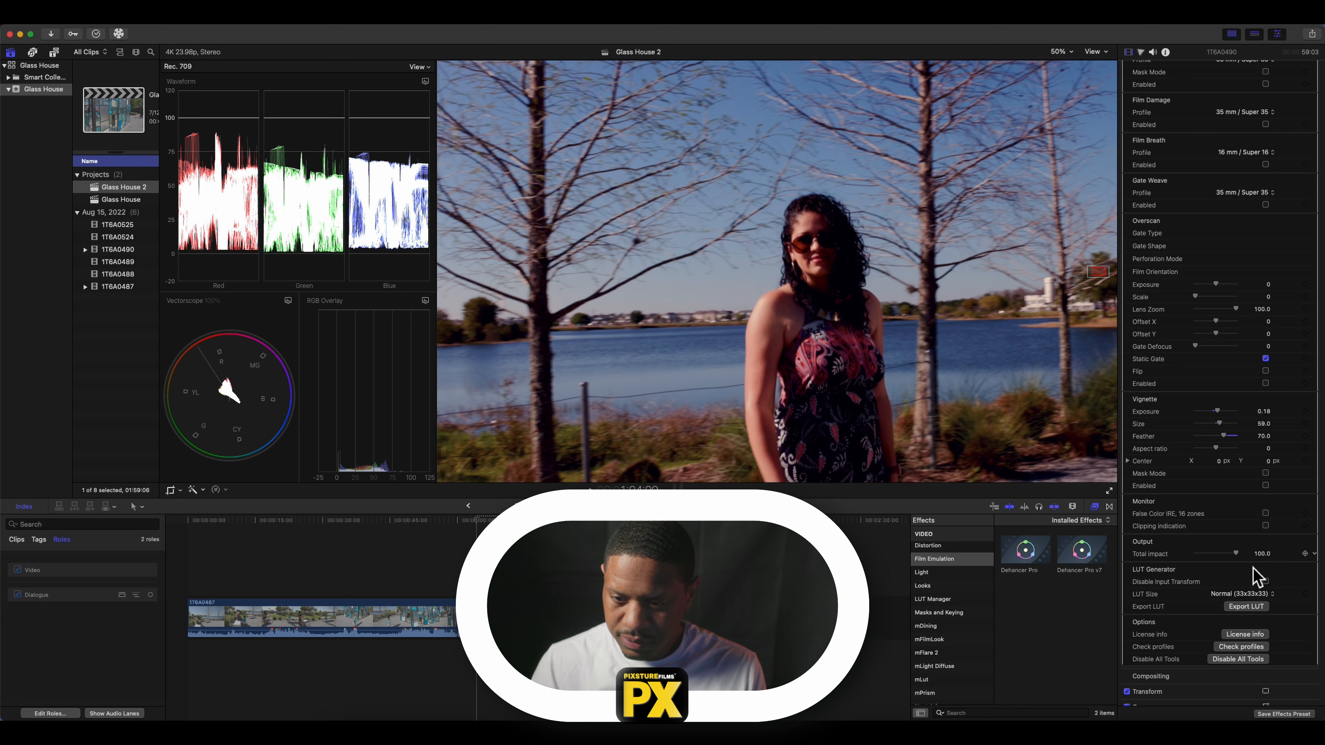
# View the Dehancer plugin's license information and close its window
pyautogui.scroll(2, 1256, 579)
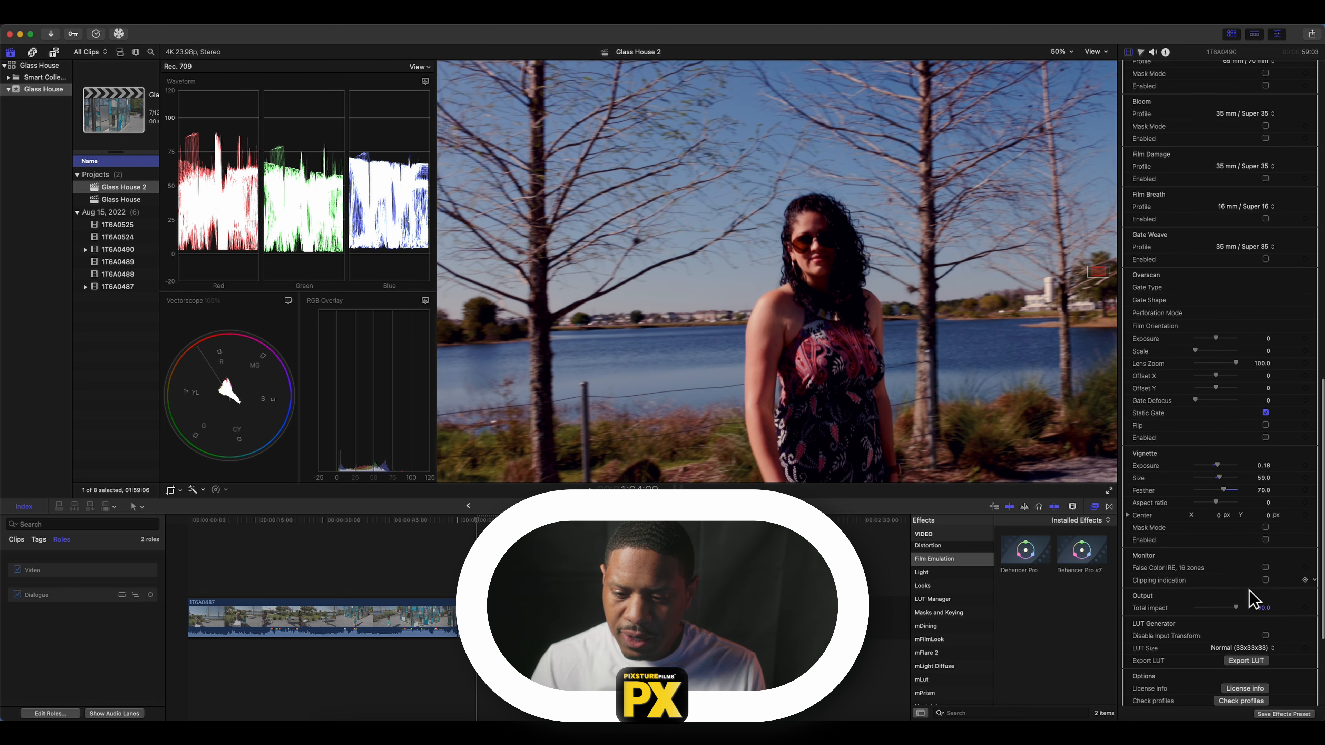
pyautogui.scroll(-1, 1255, 599)
pyautogui.scroll(-1, 1245, 661)
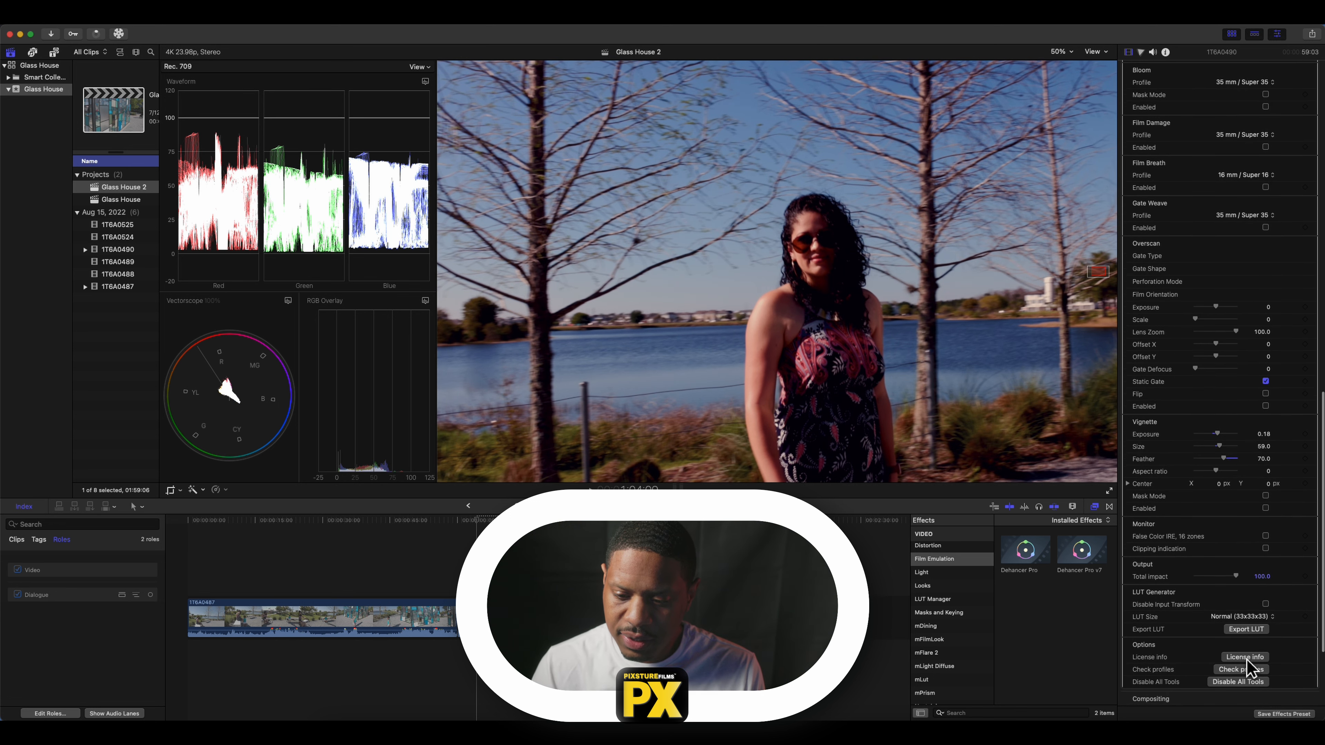
pyautogui.click(1246, 663)
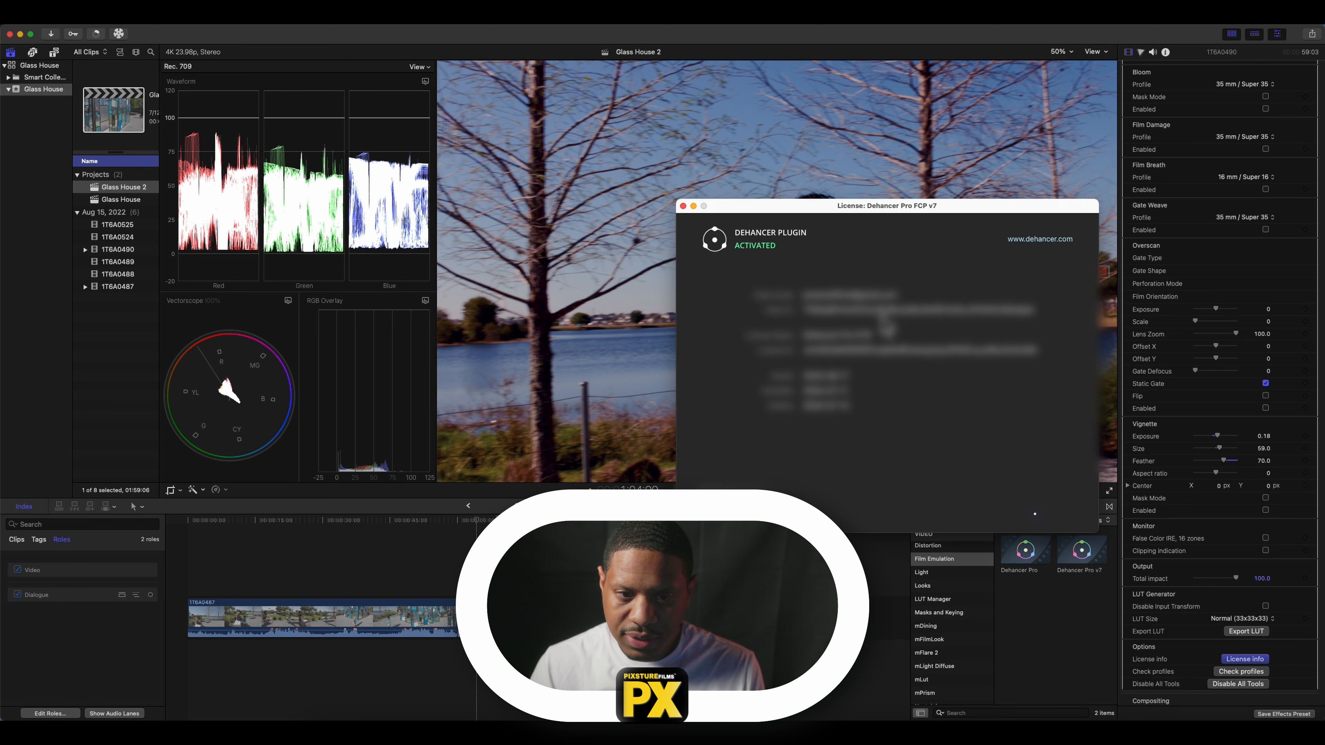
pyautogui.click(683, 206)
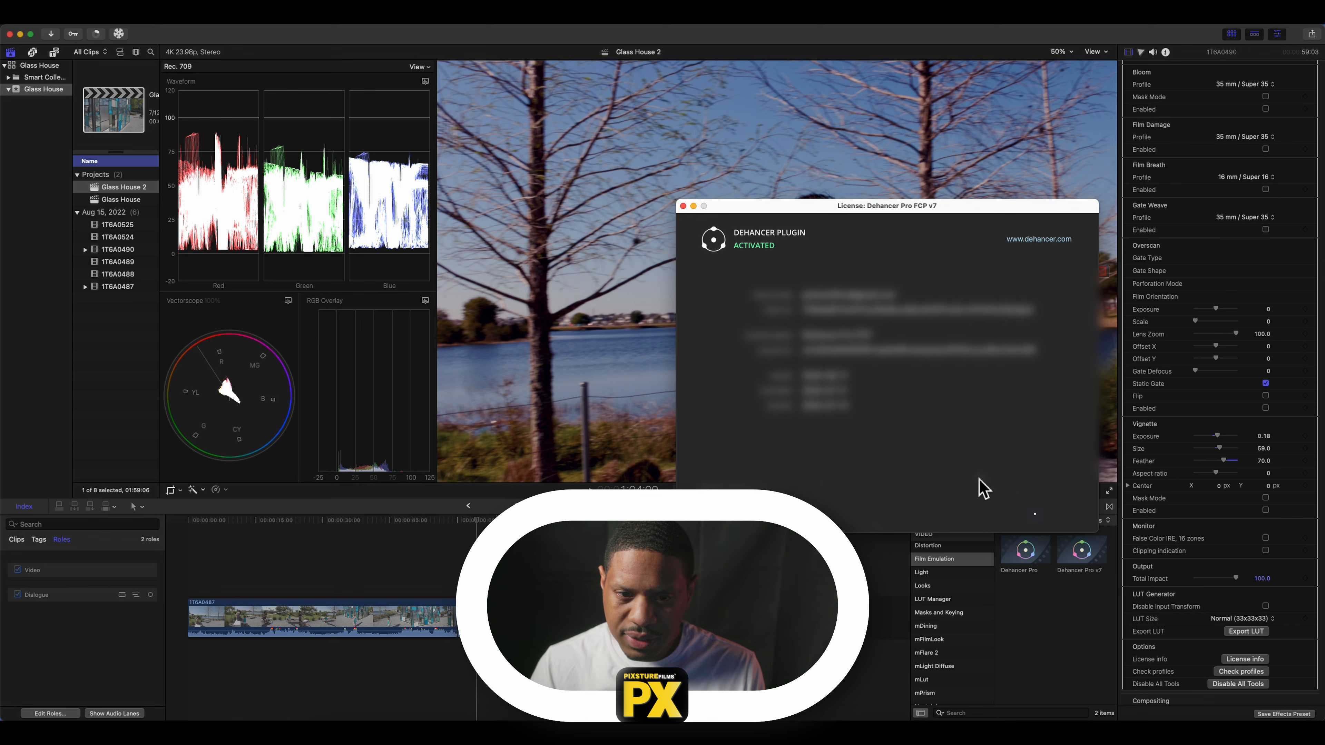
pyautogui.click(683, 206)
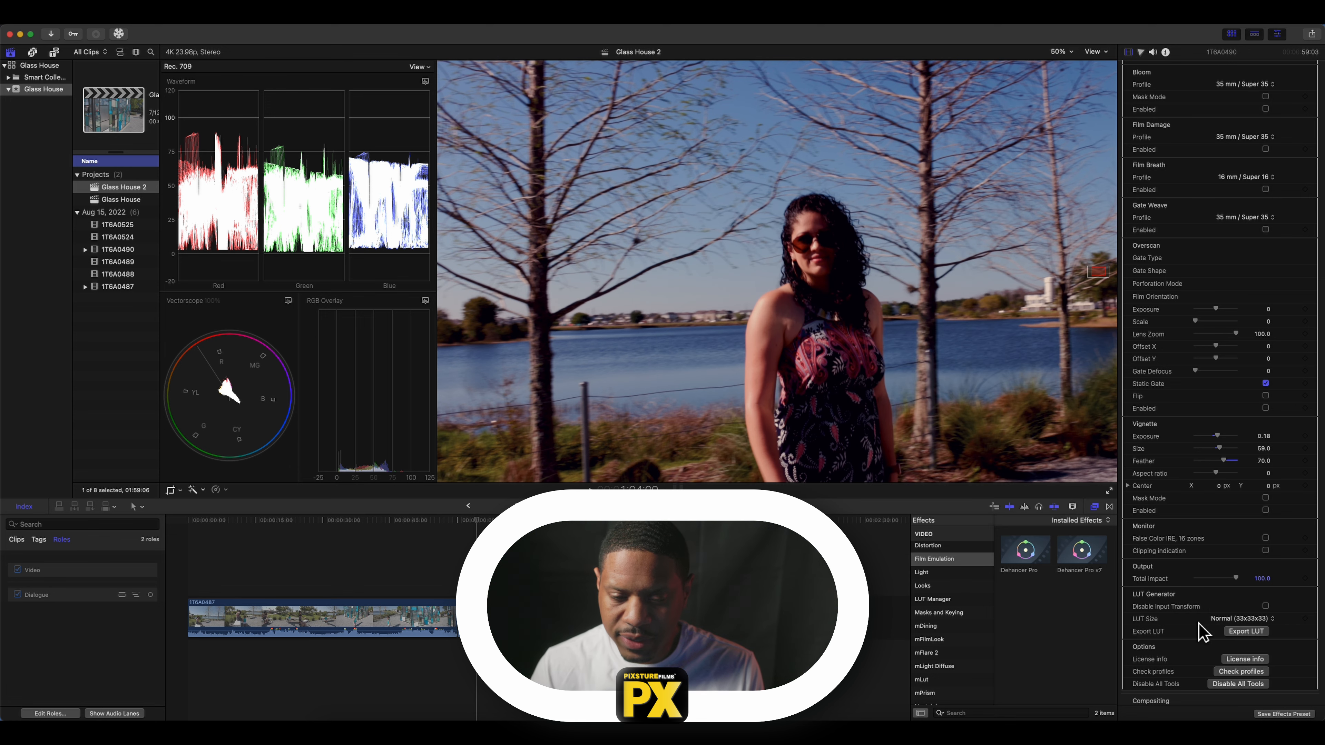
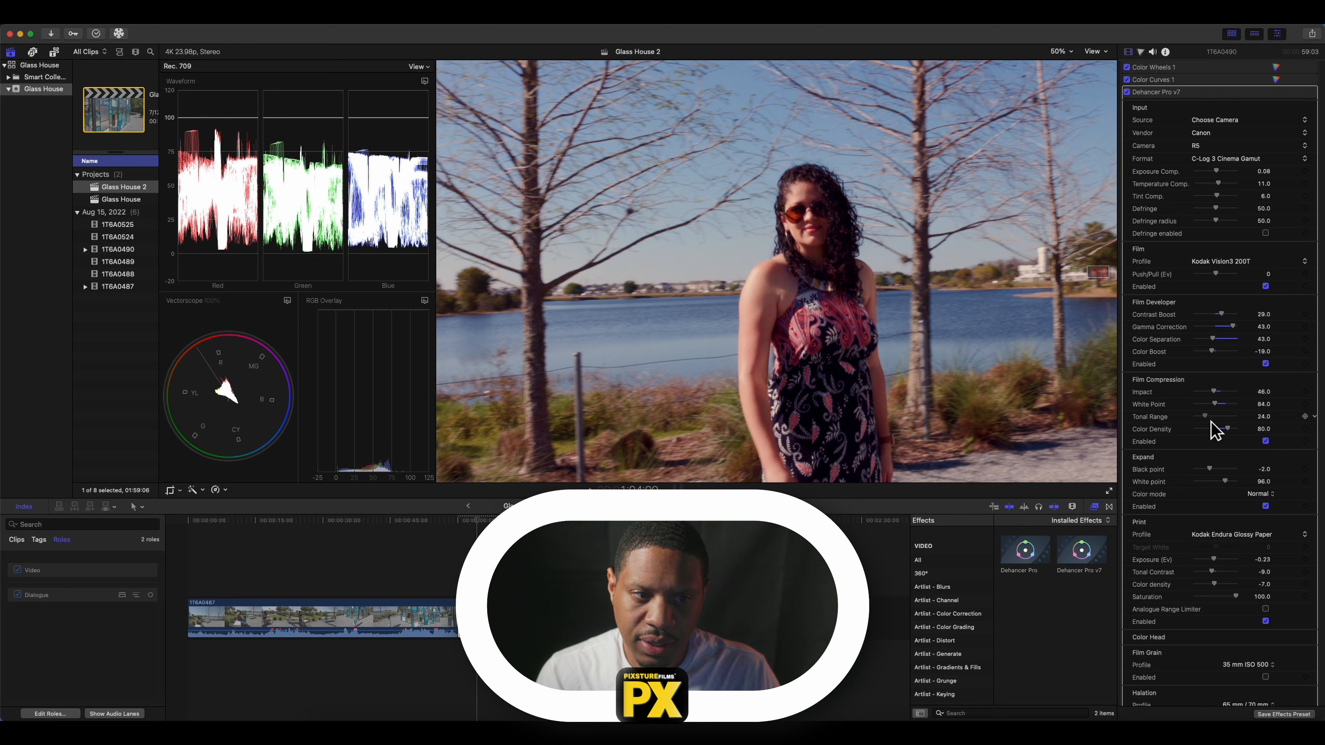
# Set the Film Compression tonal range to 8
pyautogui.moveTo(1212, 420); pyautogui.dragTo(1206, 424)
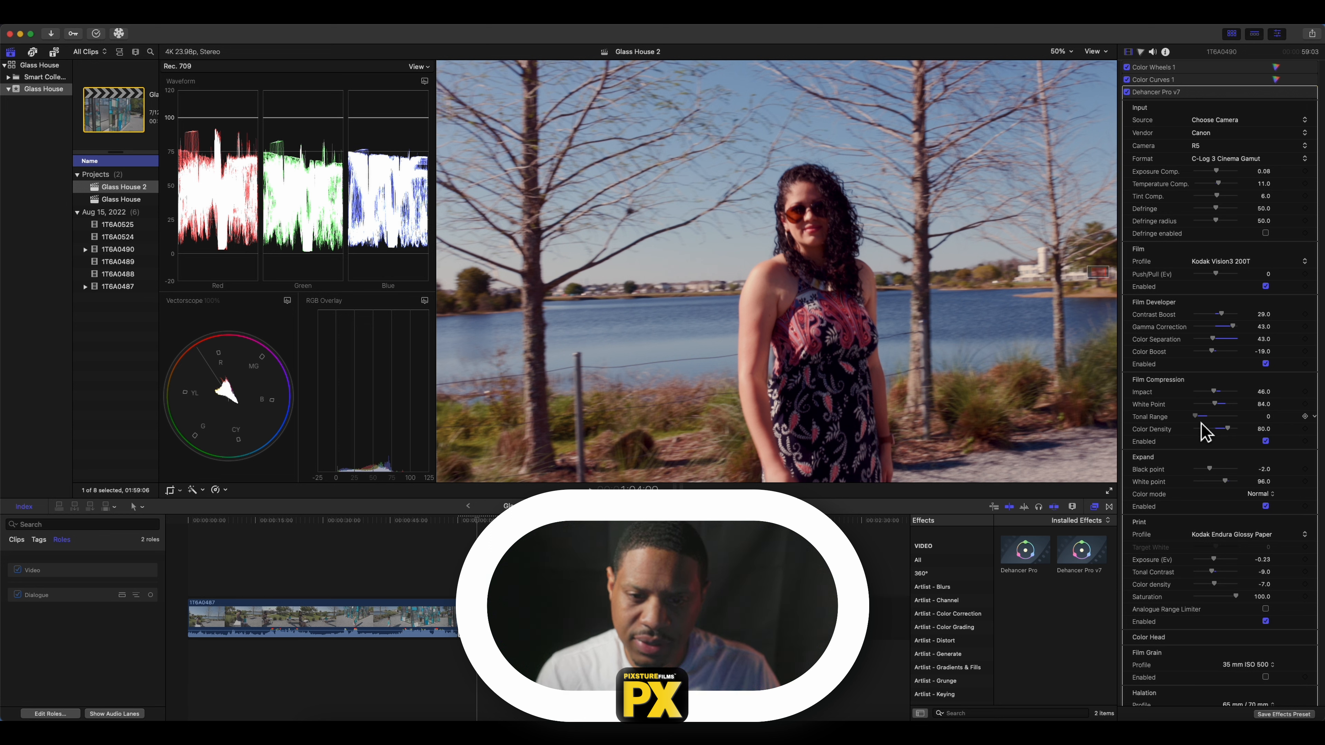
pyautogui.moveTo(1204, 423); pyautogui.dragTo(1205, 425)
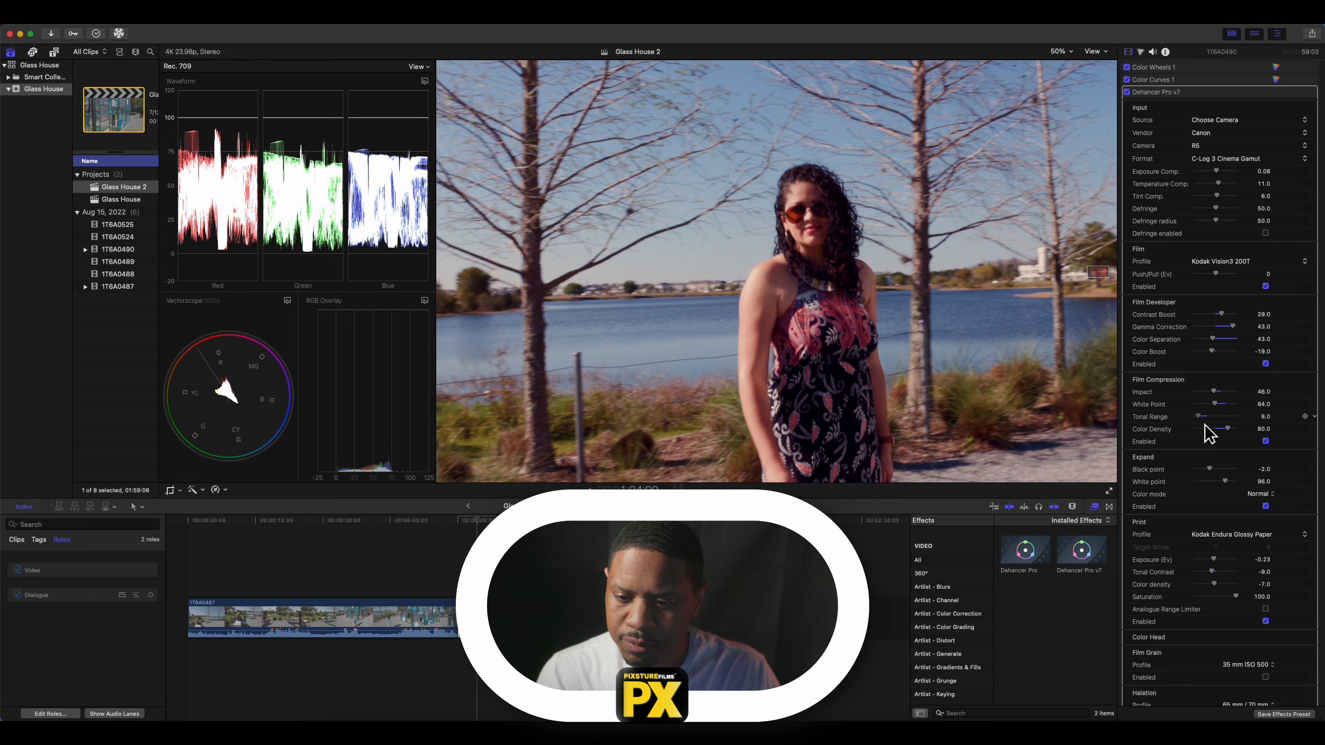
# Enable Film Grain and set its profile to 35 mm ISO 250
pyautogui.scroll(-5, 1201, 459)
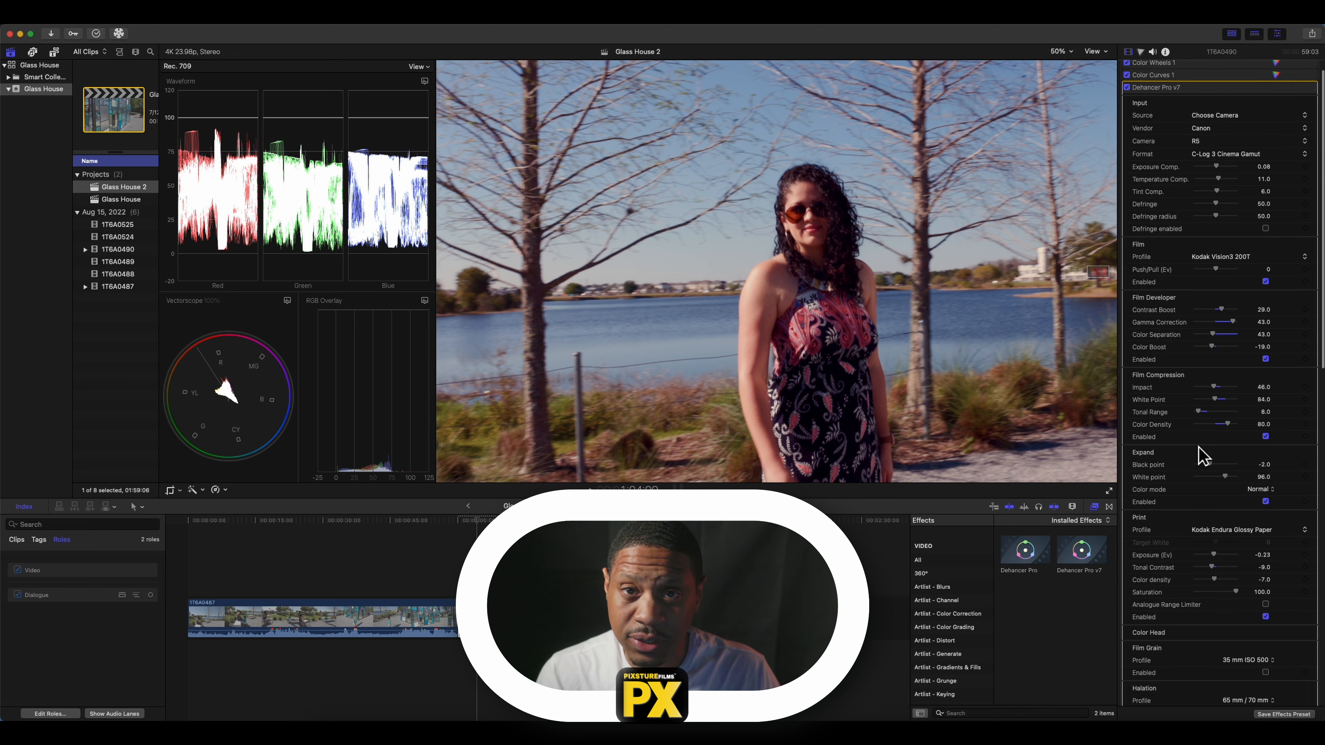
pyautogui.scroll(-4, 1199, 448)
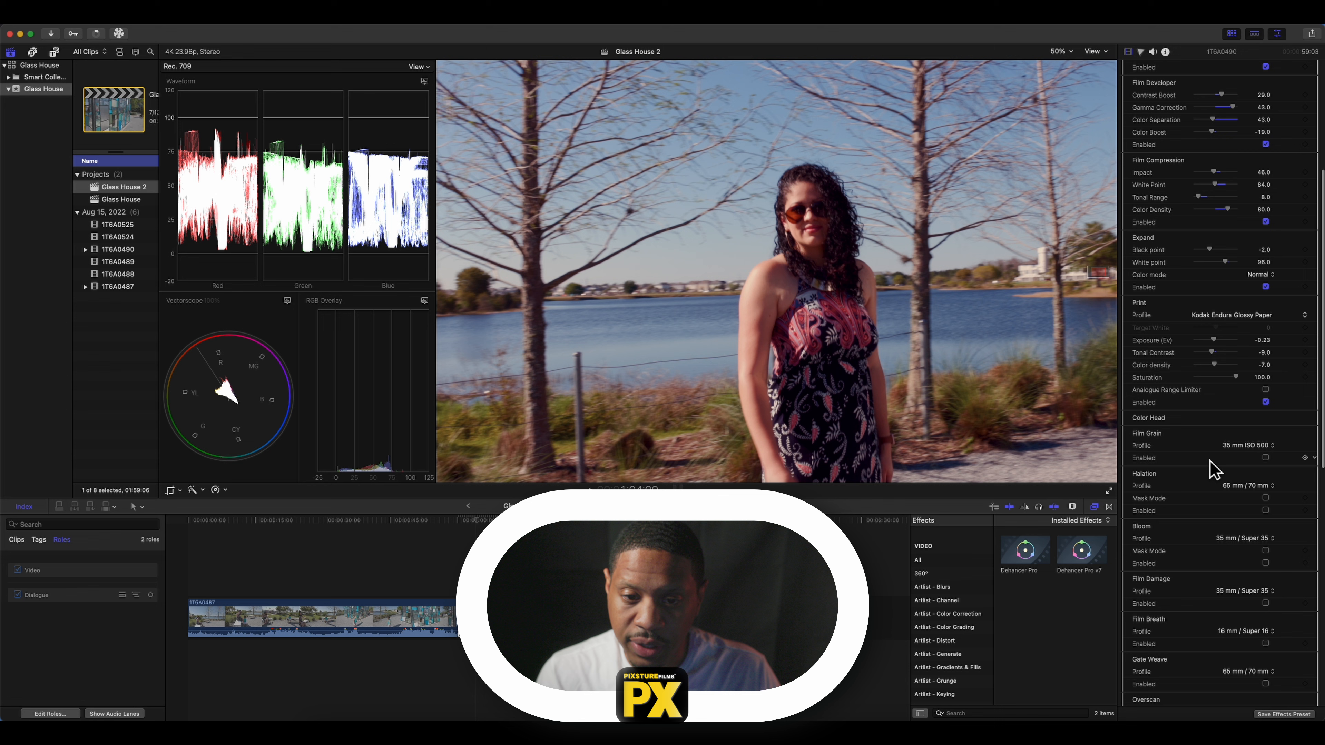
pyautogui.click(1265, 458)
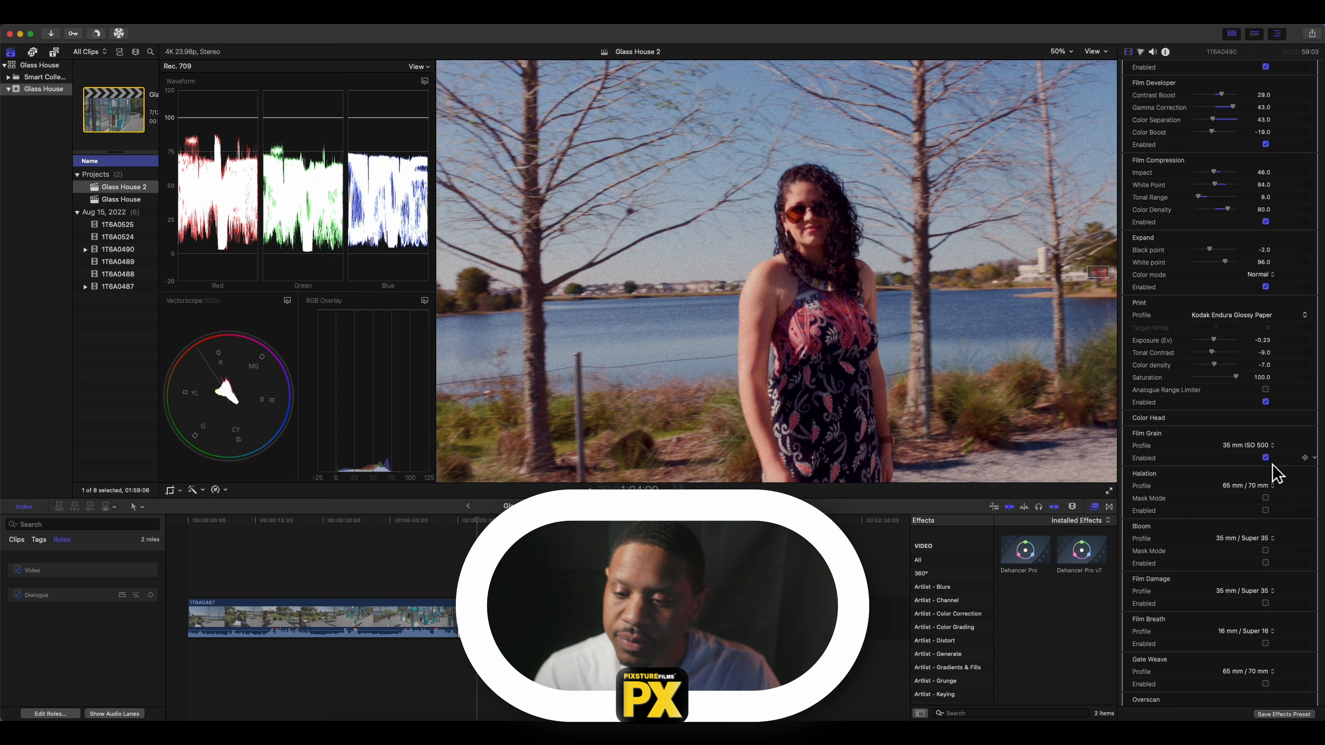
pyautogui.click(1252, 446)
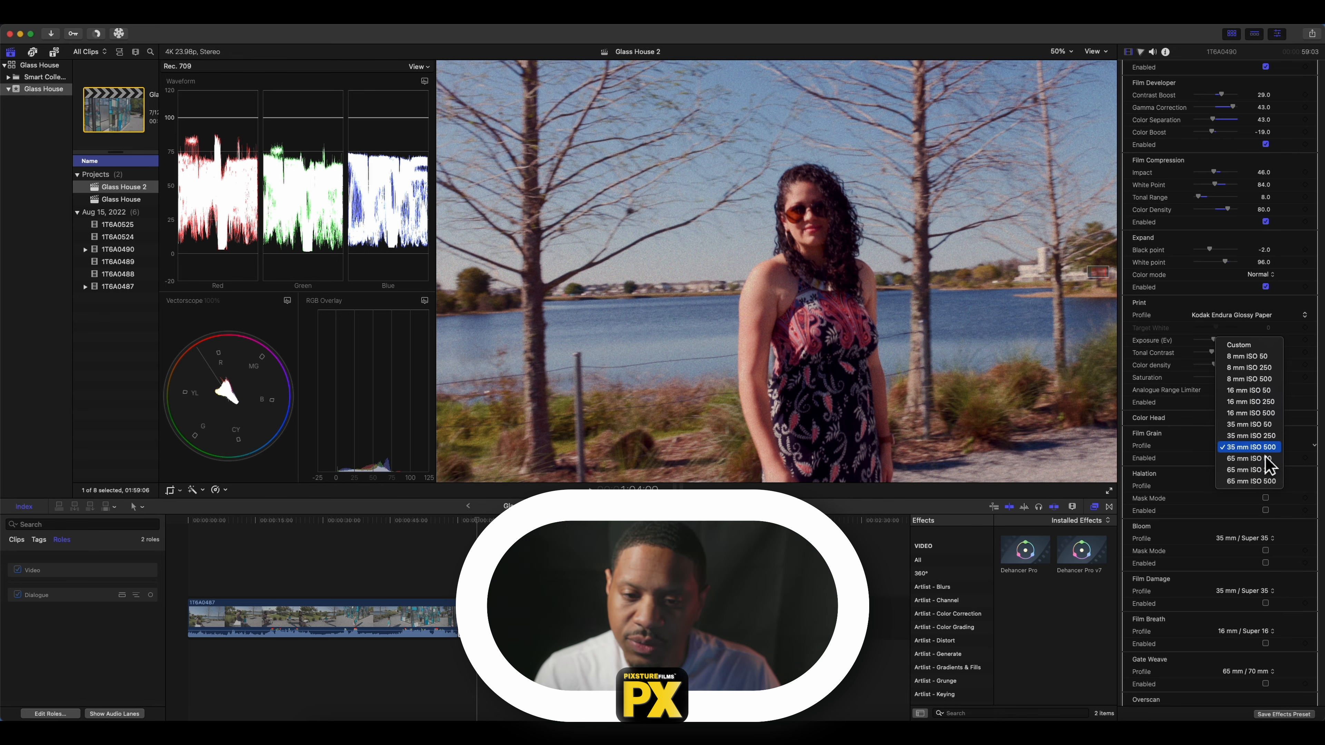
pyautogui.click(1274, 446)
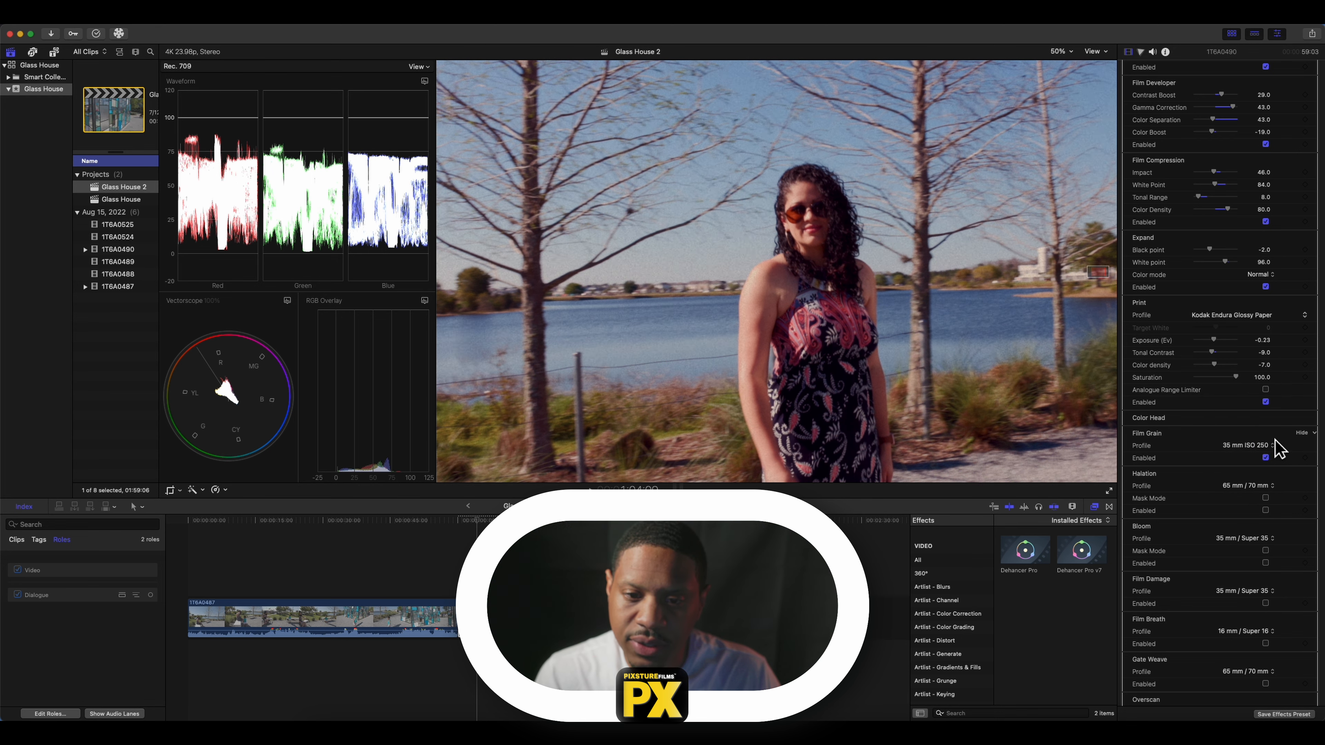
pyautogui.click(1263, 457)
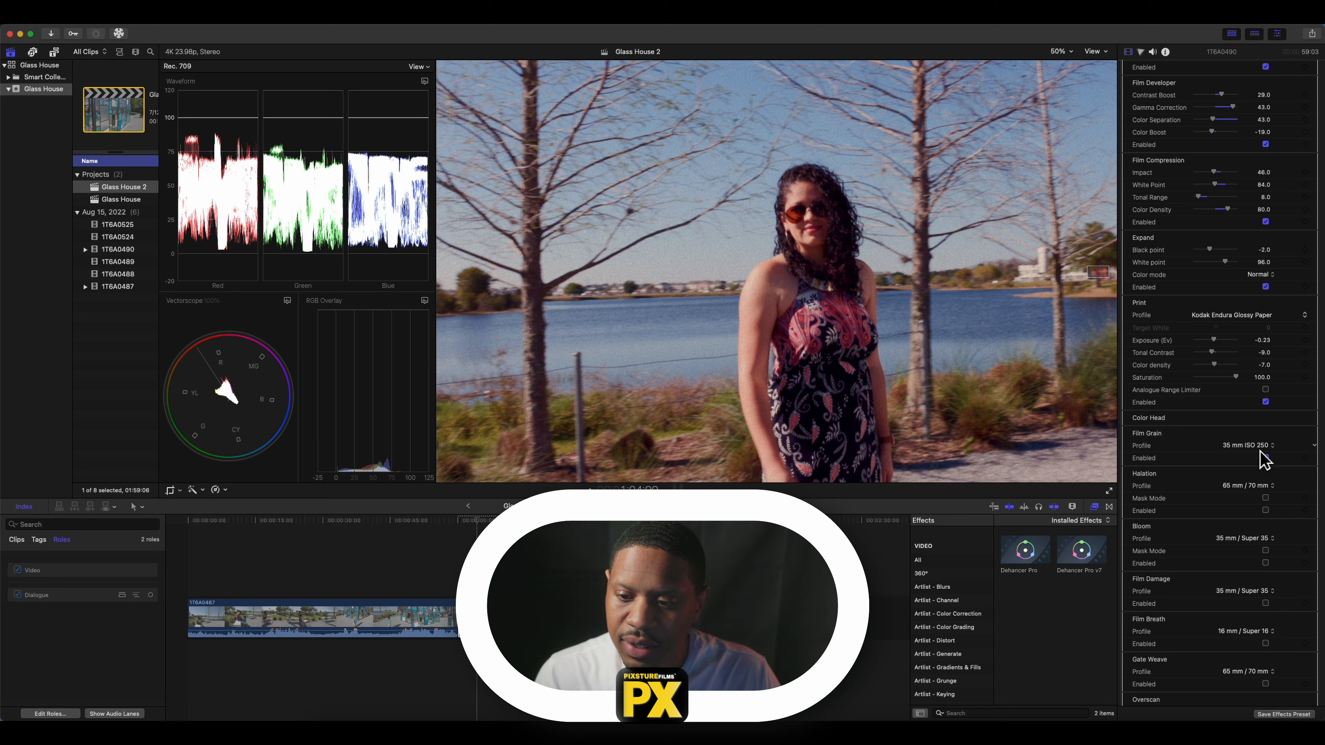
# Try the 35 mm ISO 50, 16 mm ISO 250 and 65 mm ISO 50 profiles for Film Grain
pyautogui.click(1263, 445)
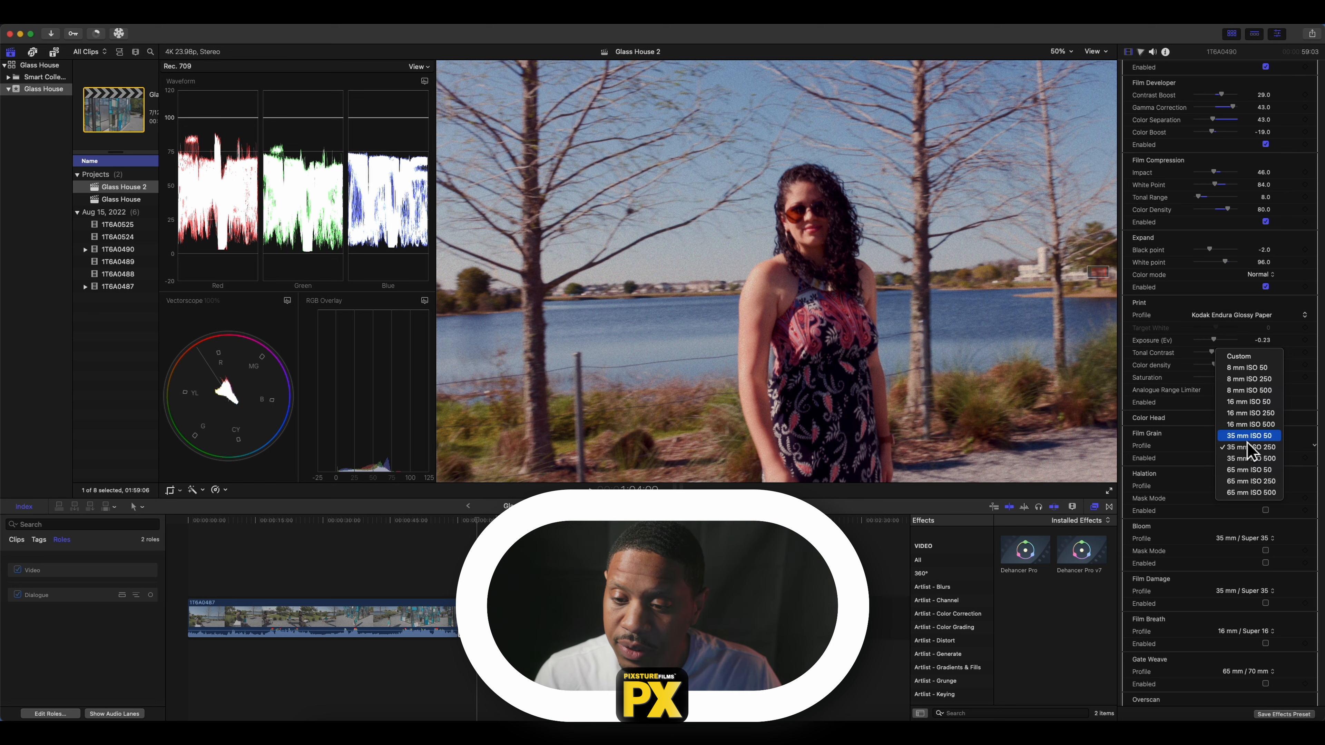
pyautogui.click(1252, 436)
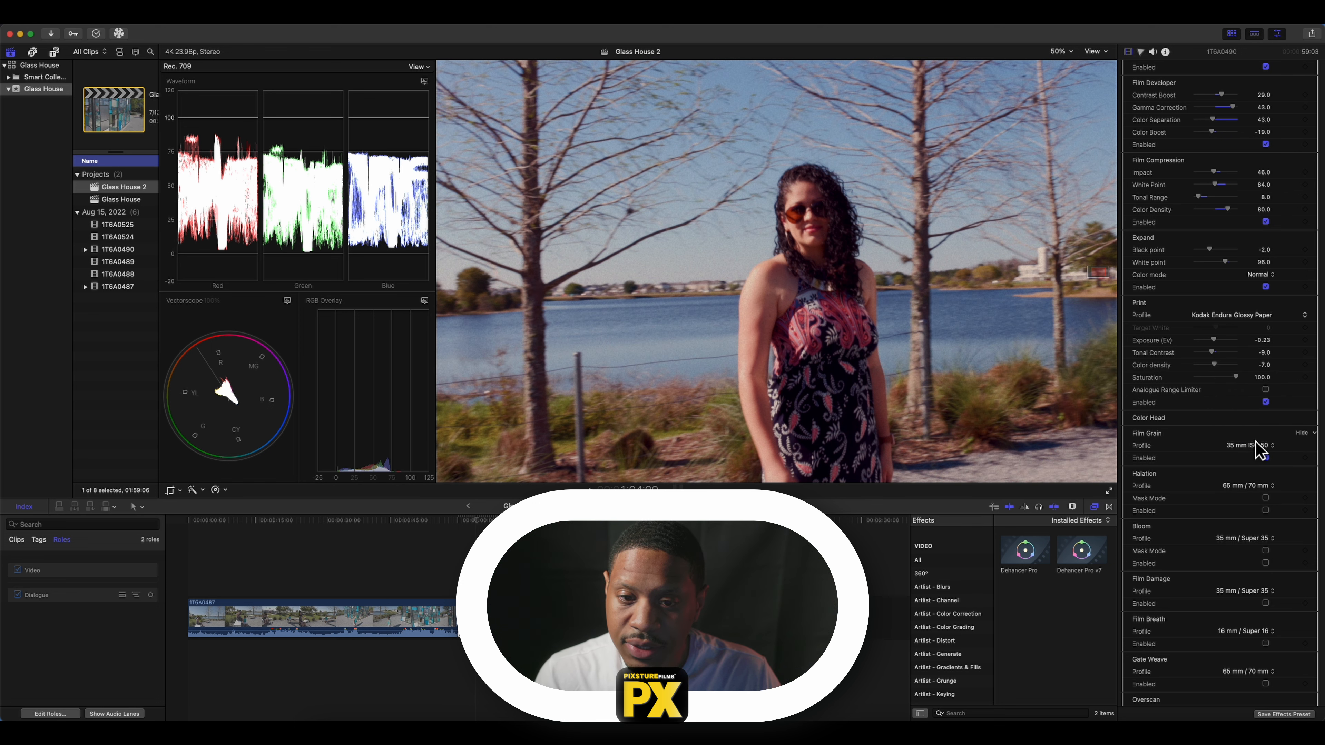
pyautogui.click(1254, 445)
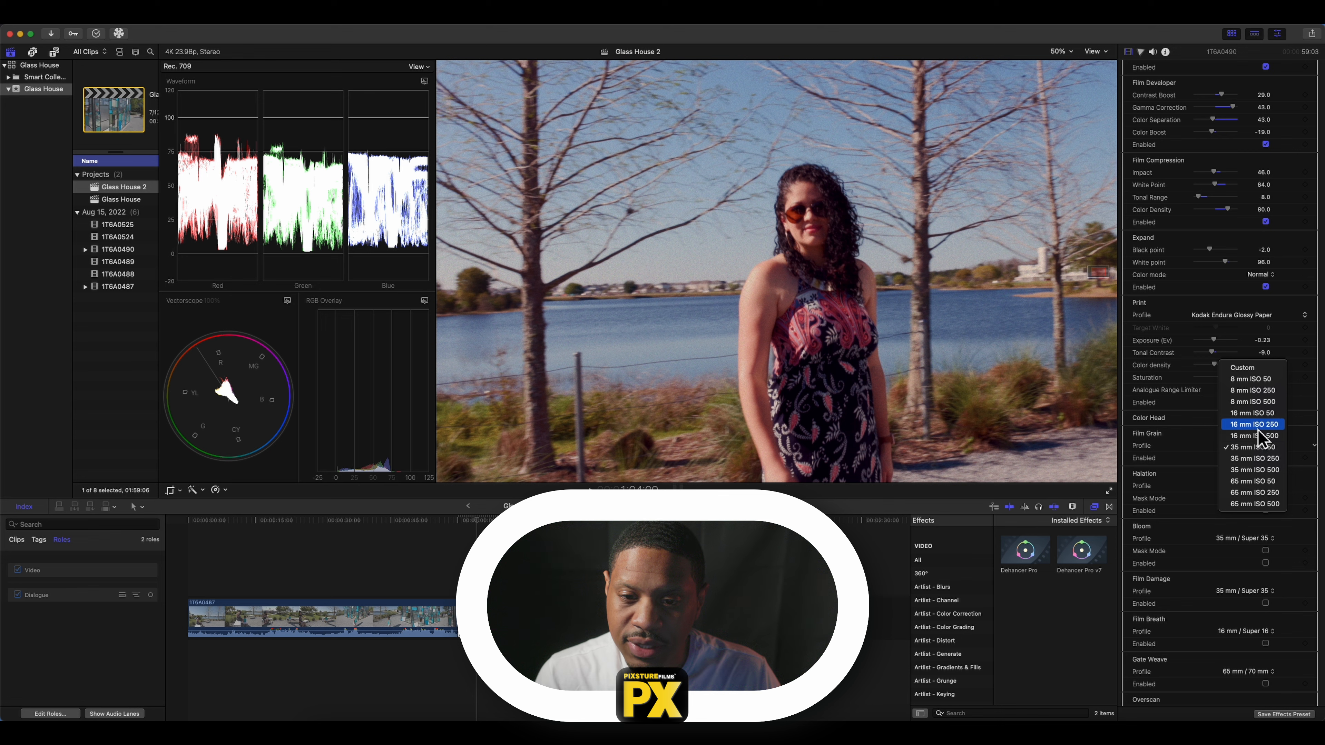
pyautogui.click(1262, 437)
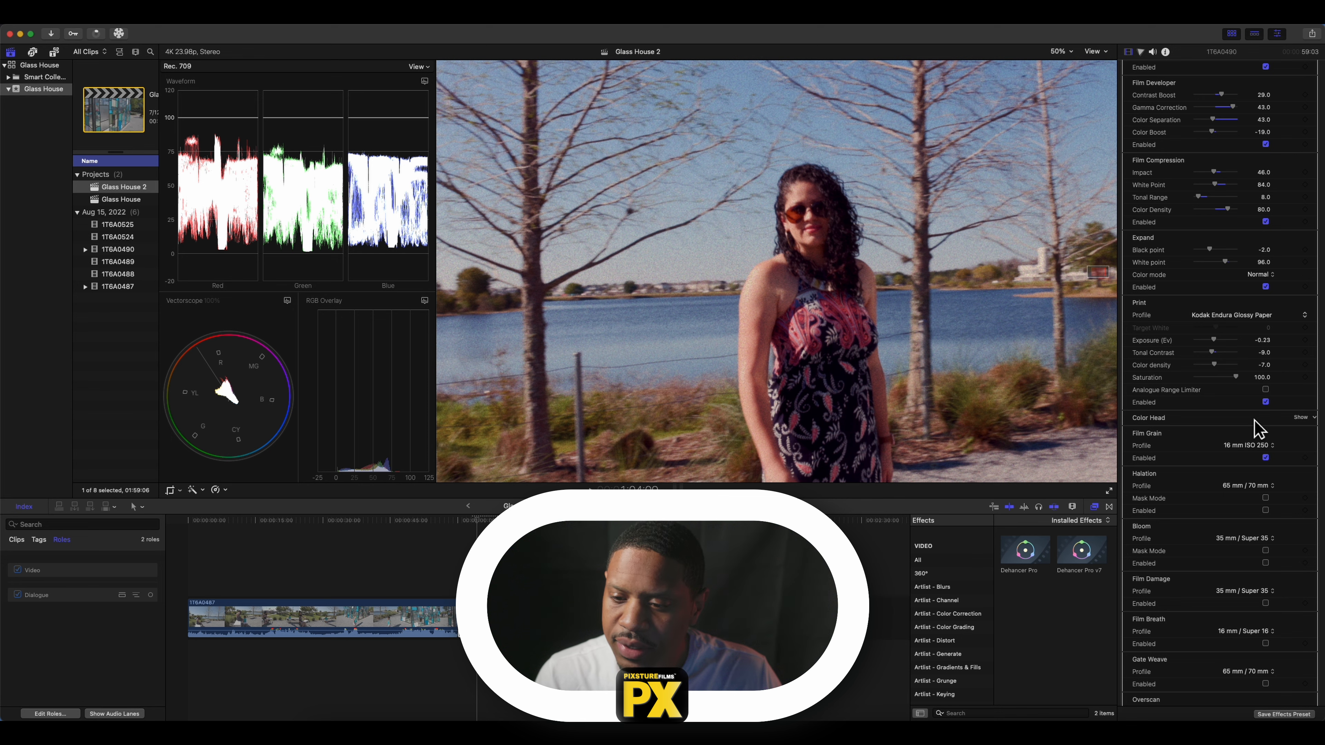
pyautogui.click(1256, 447)
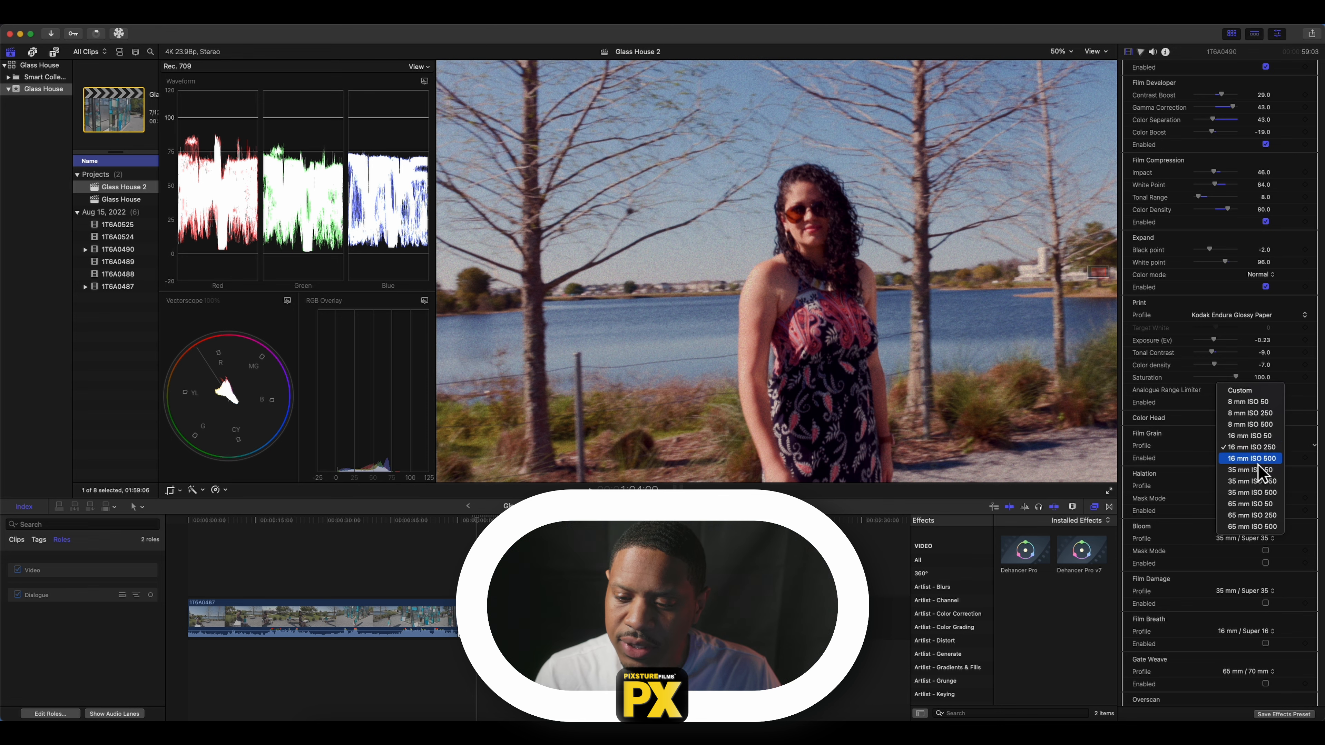
pyautogui.click(1259, 509)
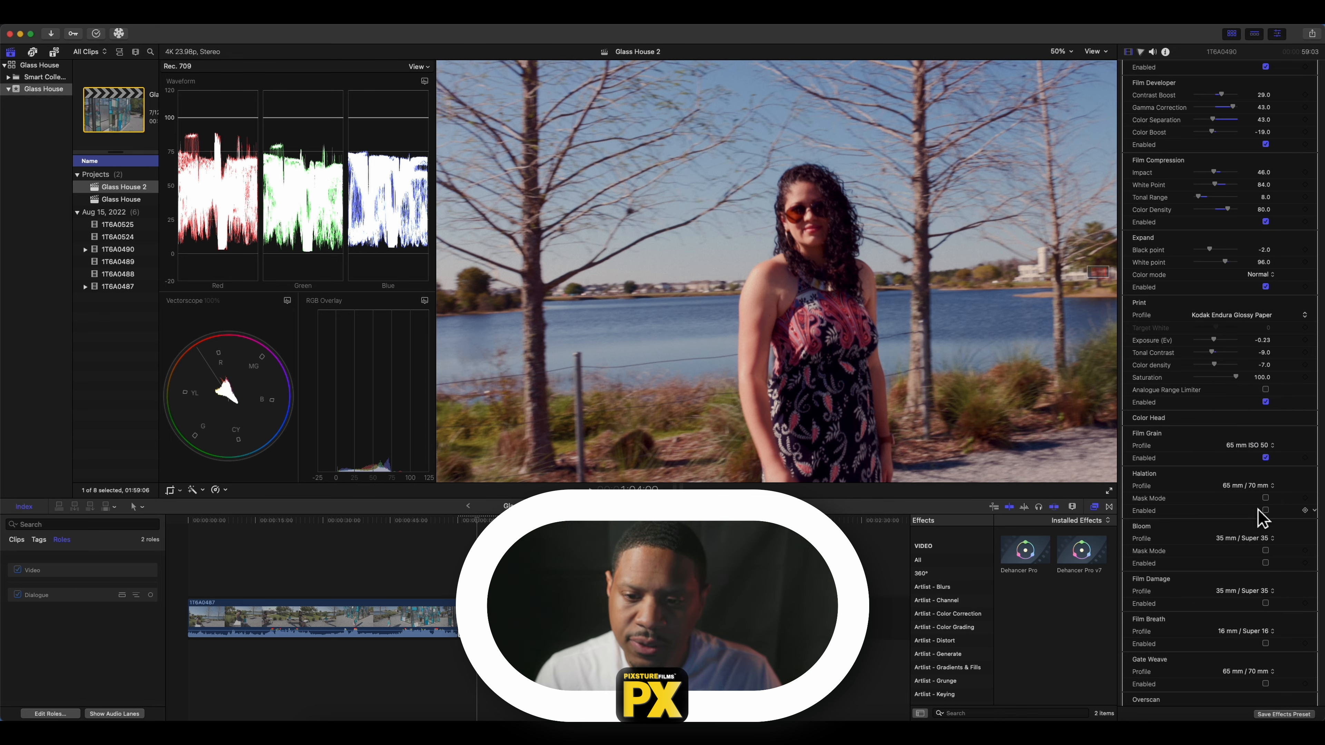
# Try the 65 mm ISO 250 and 65 mm ISO 500 grain profiles, and set Film Grain to 35 mm ISO 500
pyautogui.click(1258, 447)
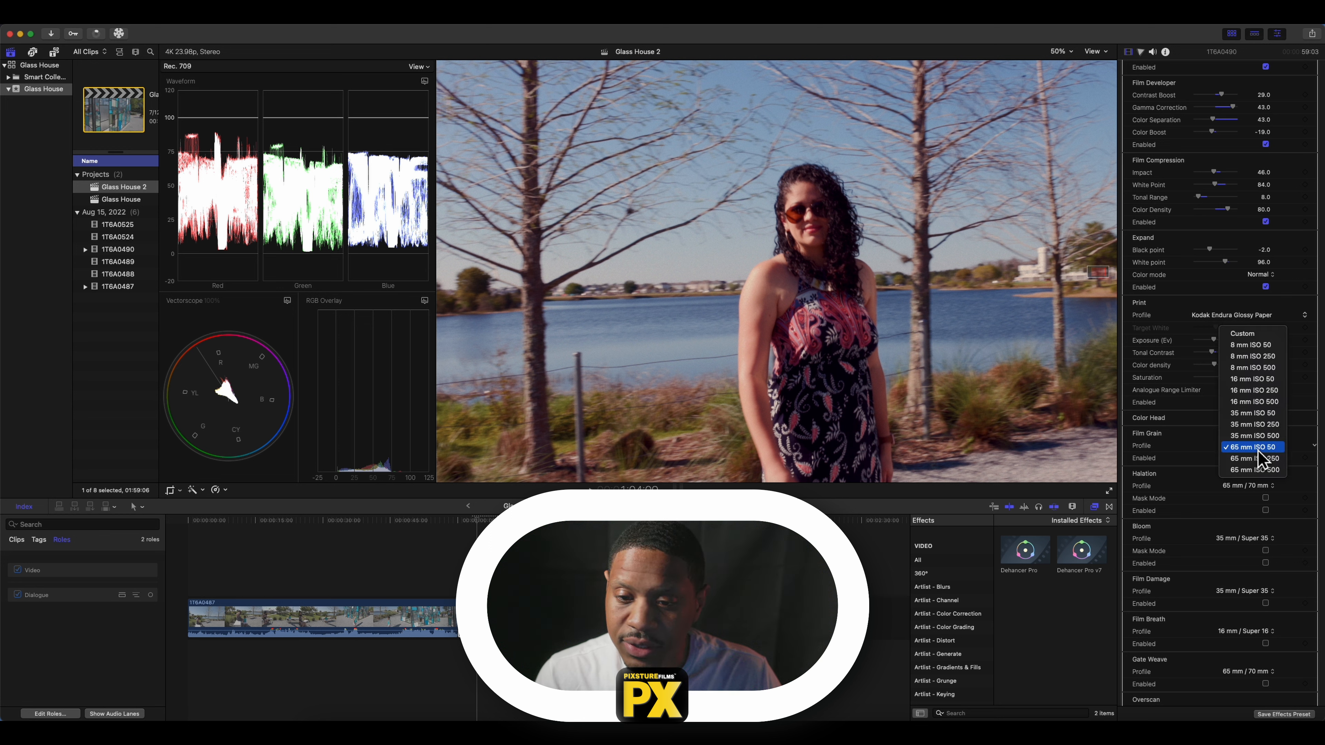
pyautogui.click(1253, 463)
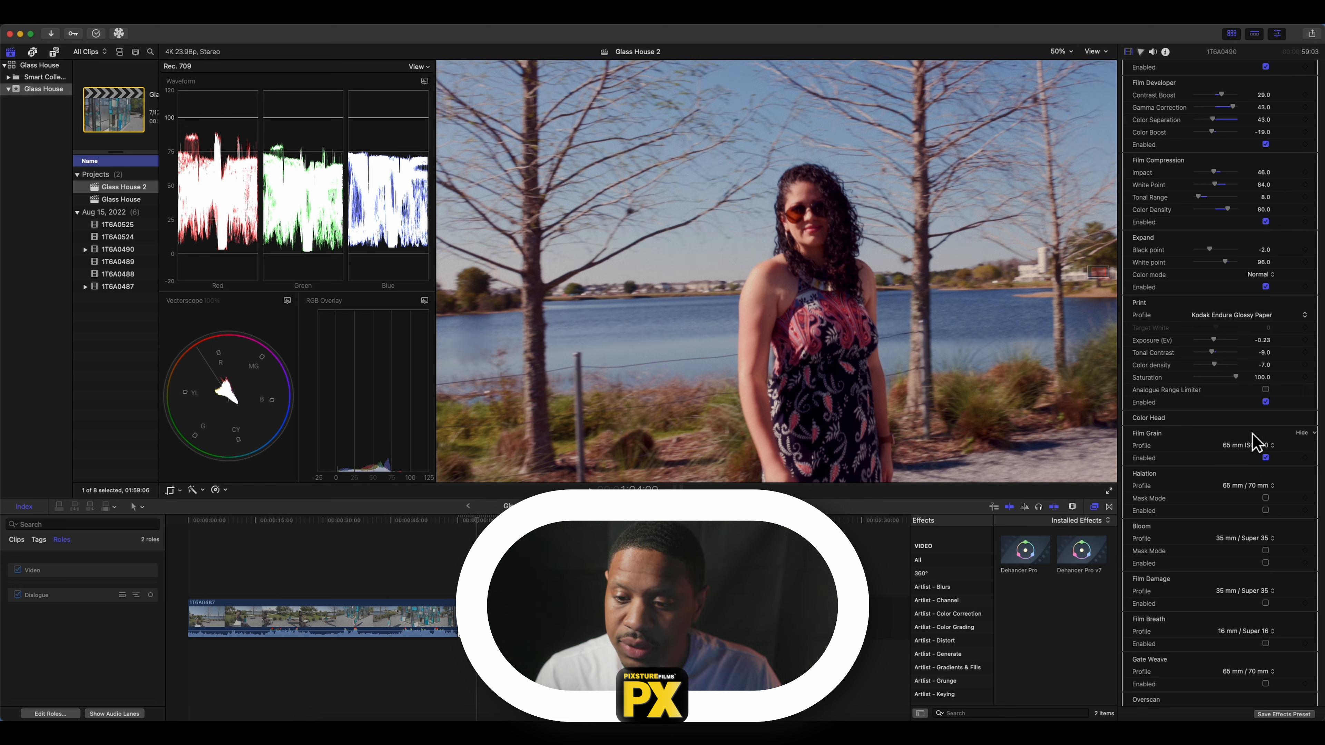
pyautogui.click(1252, 449)
pyautogui.click(1256, 463)
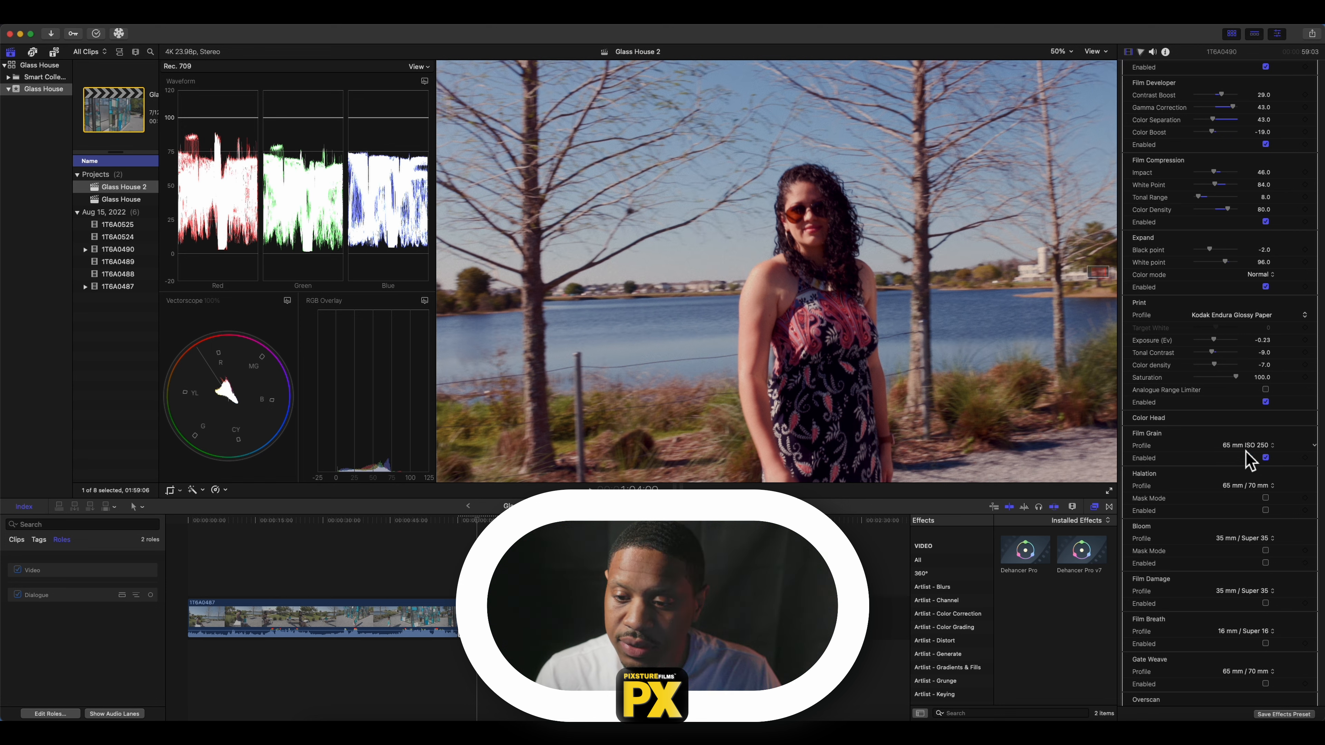
pyautogui.click(1249, 448)
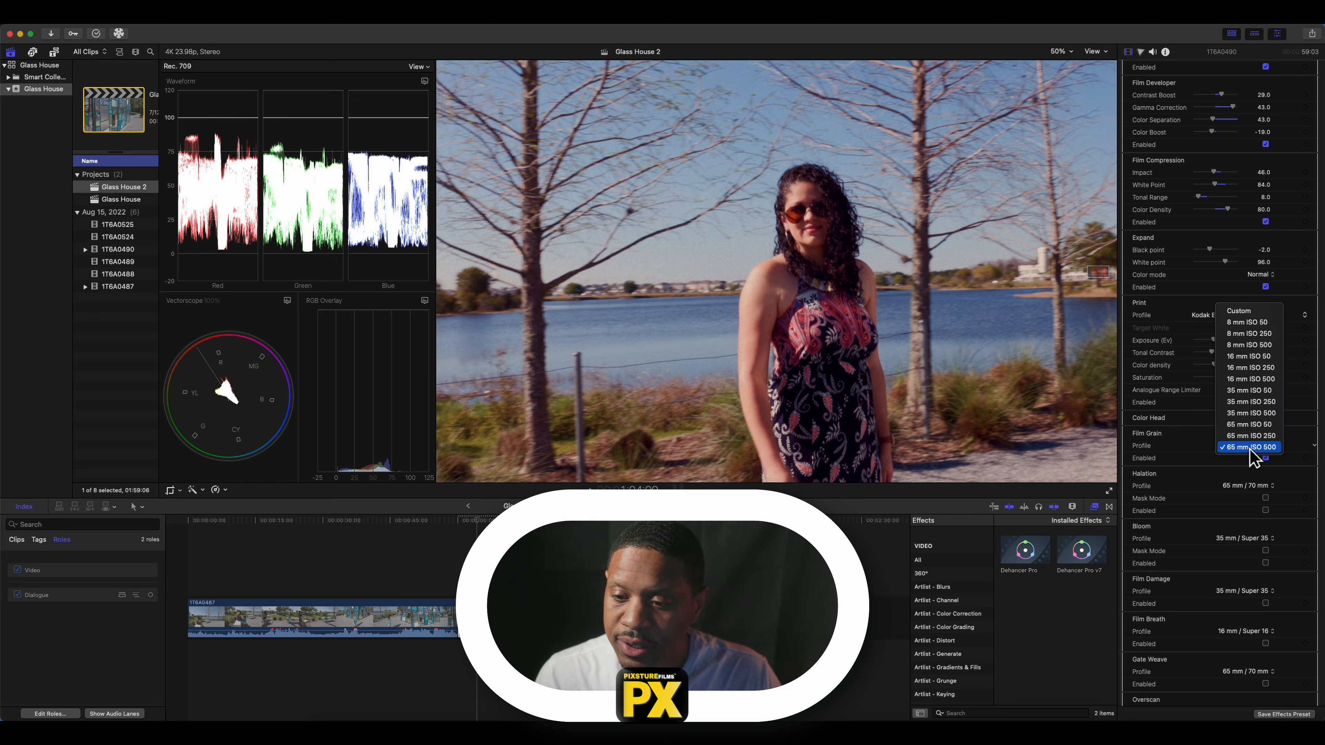
pyautogui.click(1250, 415)
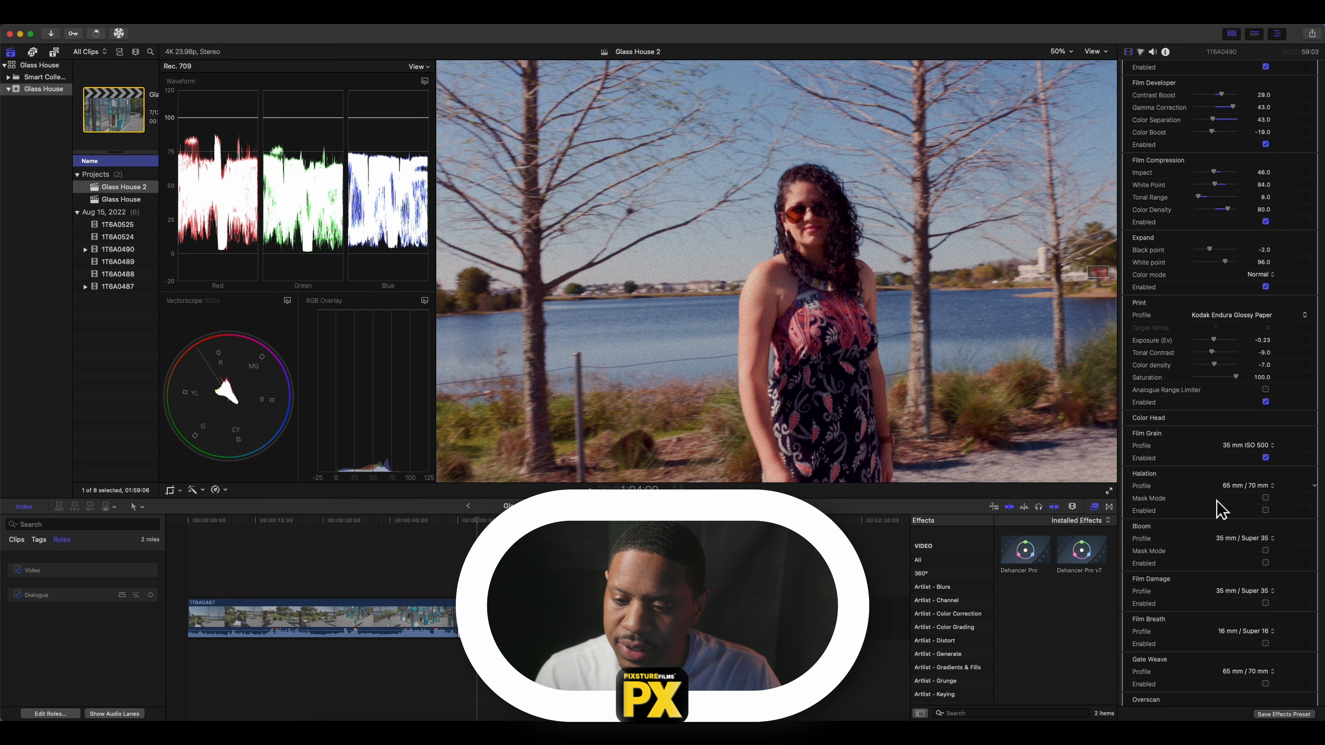
# Enable Halation and set its profile to 16 mm / Super 16 No Remjet
pyautogui.click(1265, 511)
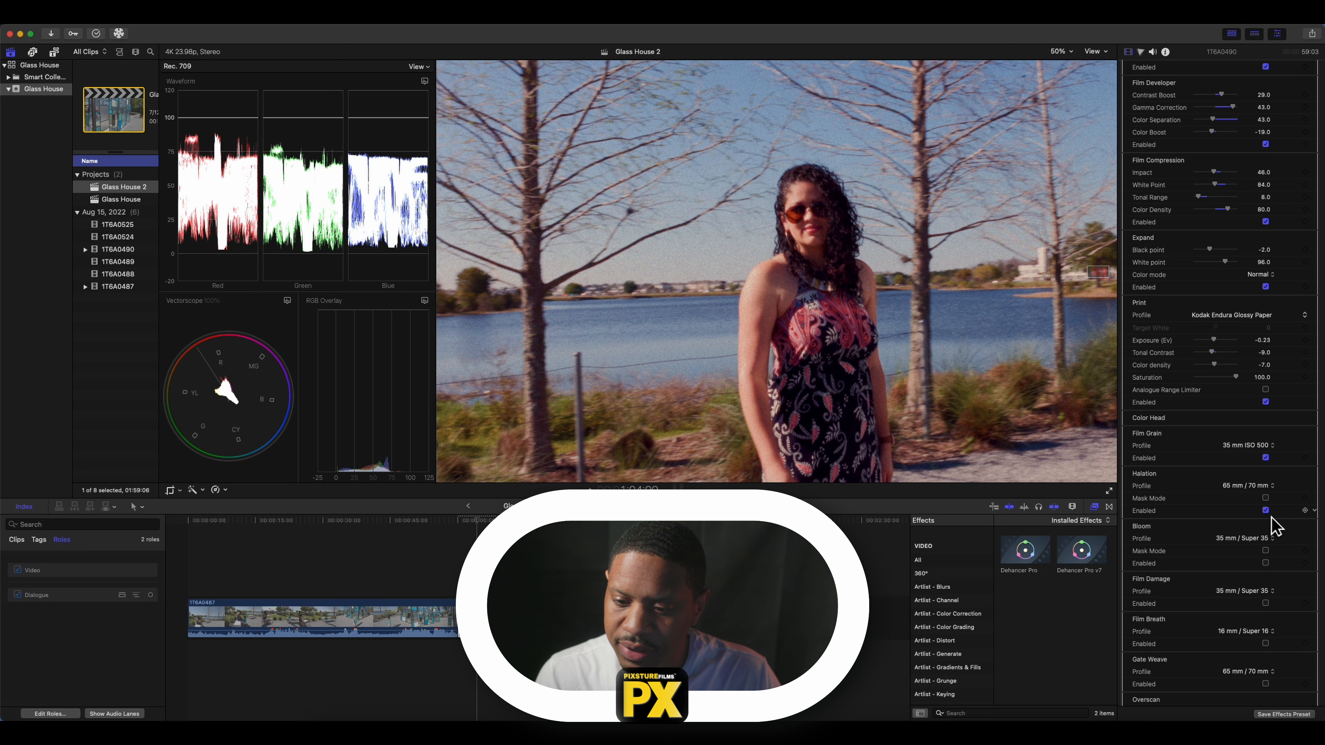
pyautogui.click(1262, 486)
pyautogui.click(1257, 453)
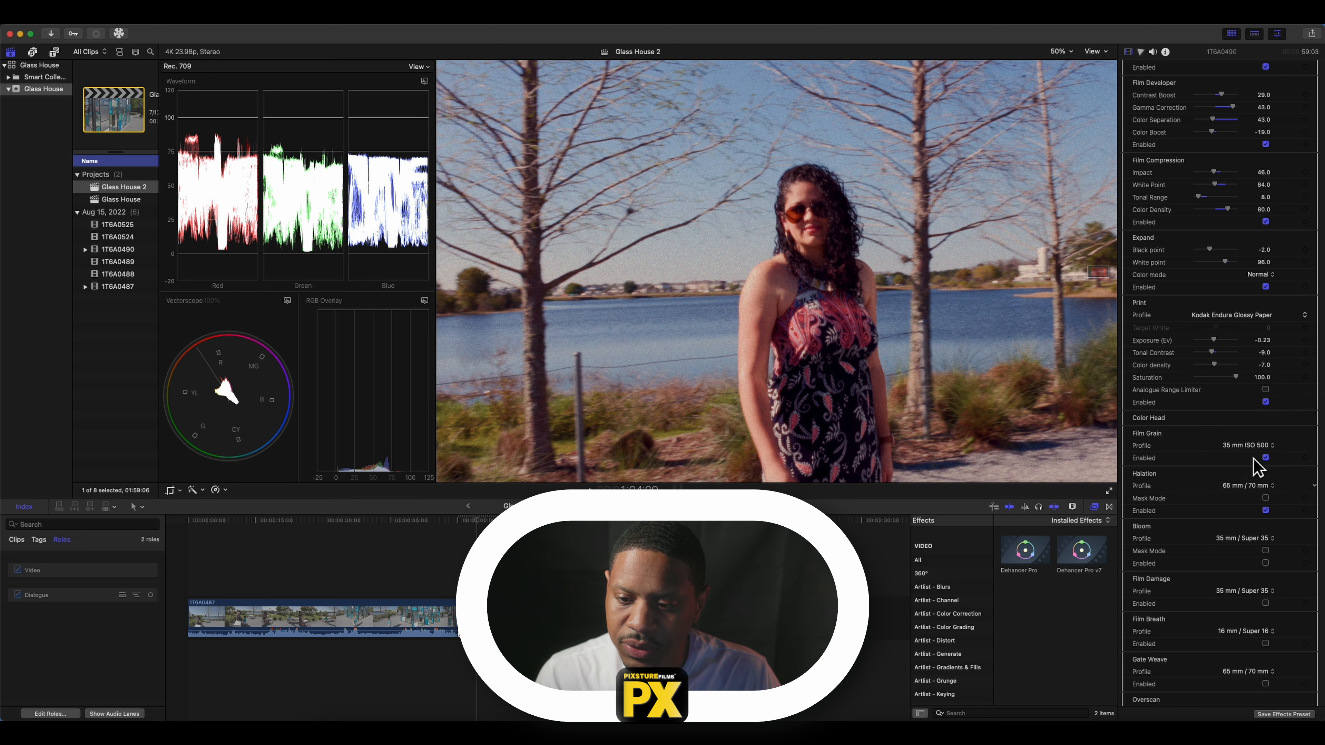
# Try the 65 mm ISO 250, 35 mm ISO 50 and 16 mm ISO 500 grain profiles, and return Film Grain to 35 mm ISO 500
pyautogui.click(1256, 448)
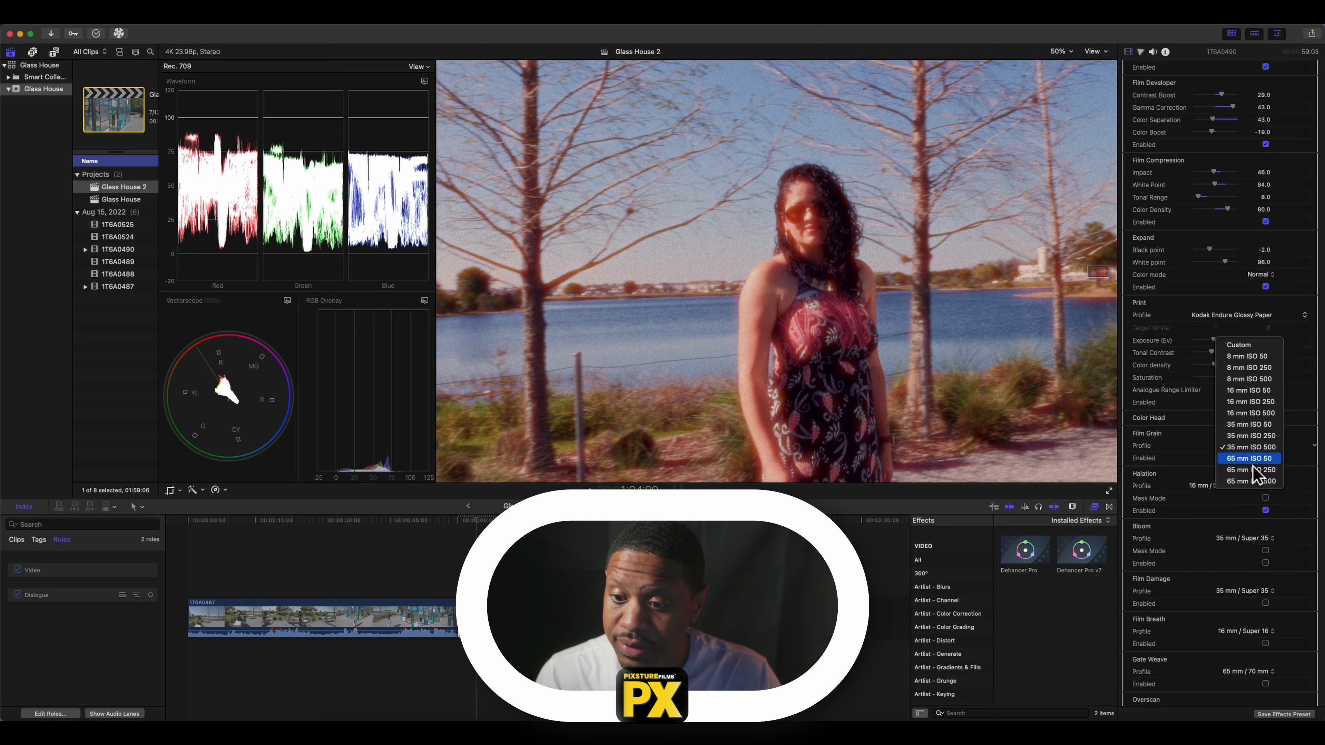
pyautogui.click(1253, 472)
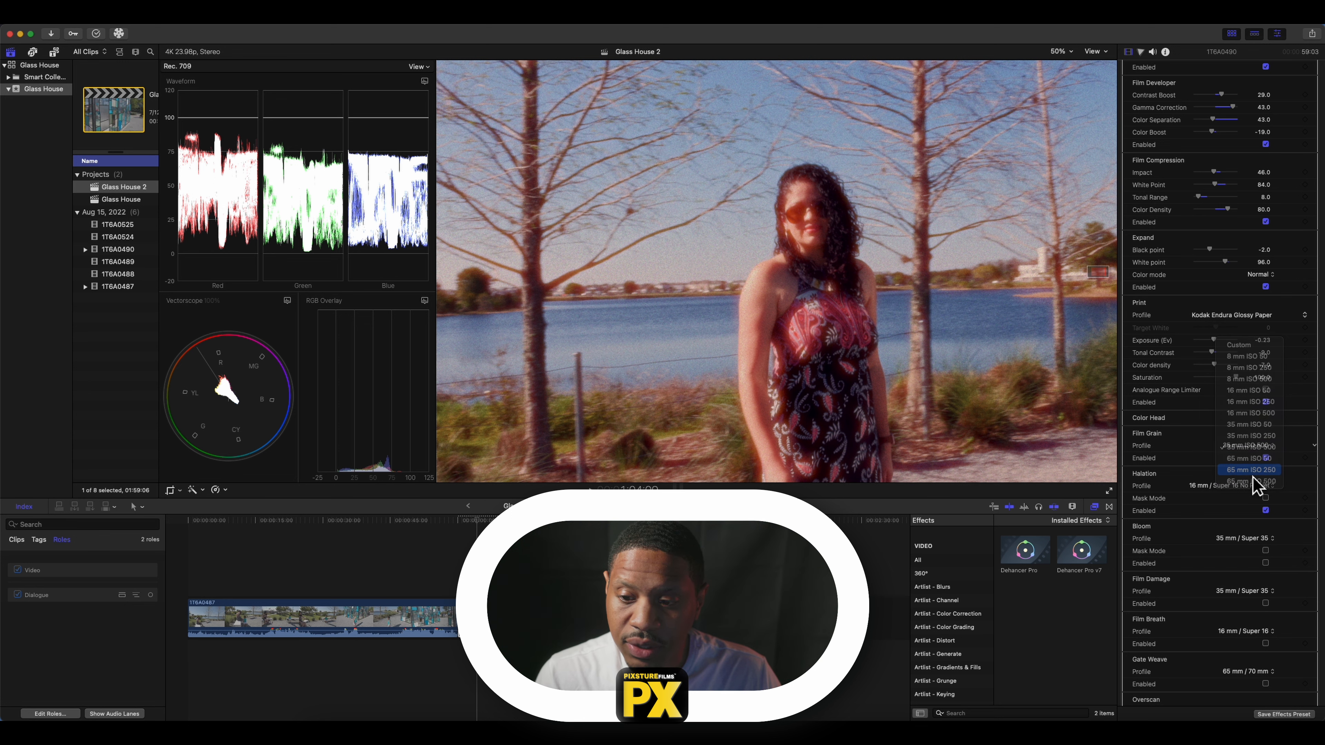
pyautogui.click(1254, 447)
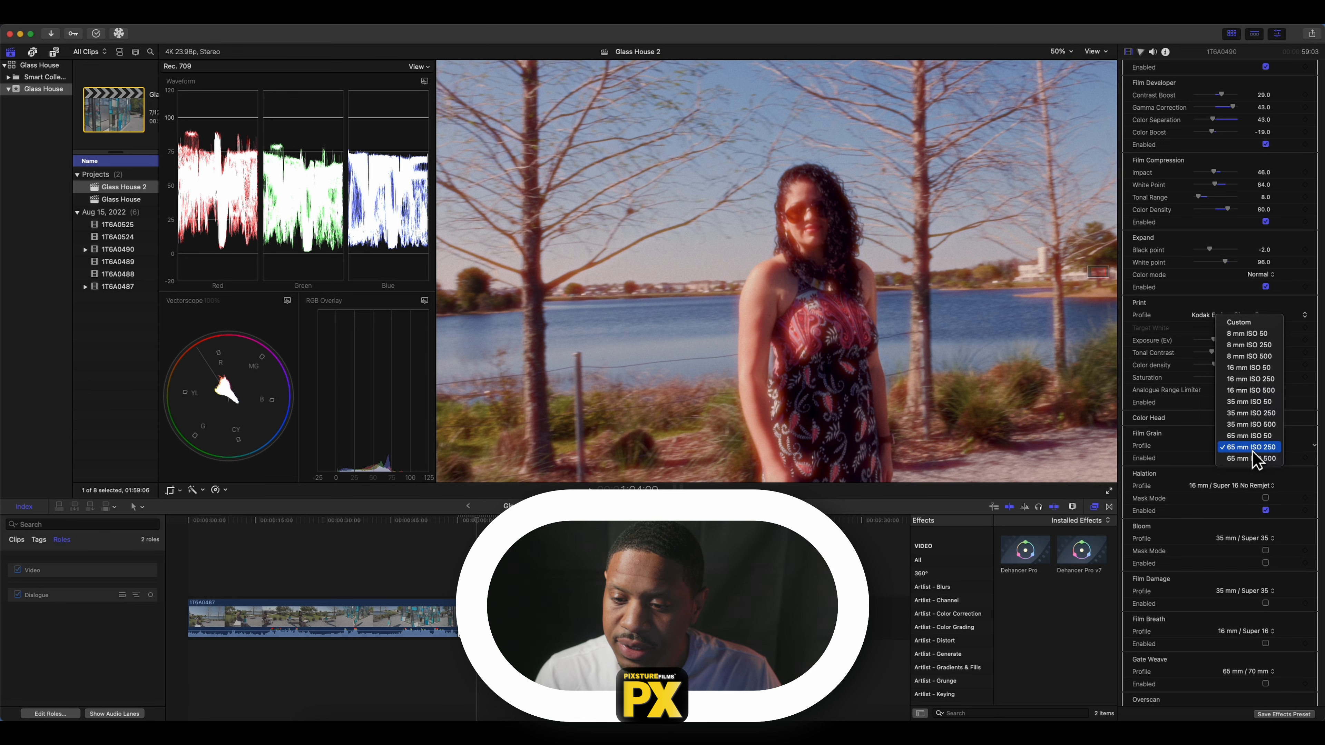
pyautogui.click(1249, 401)
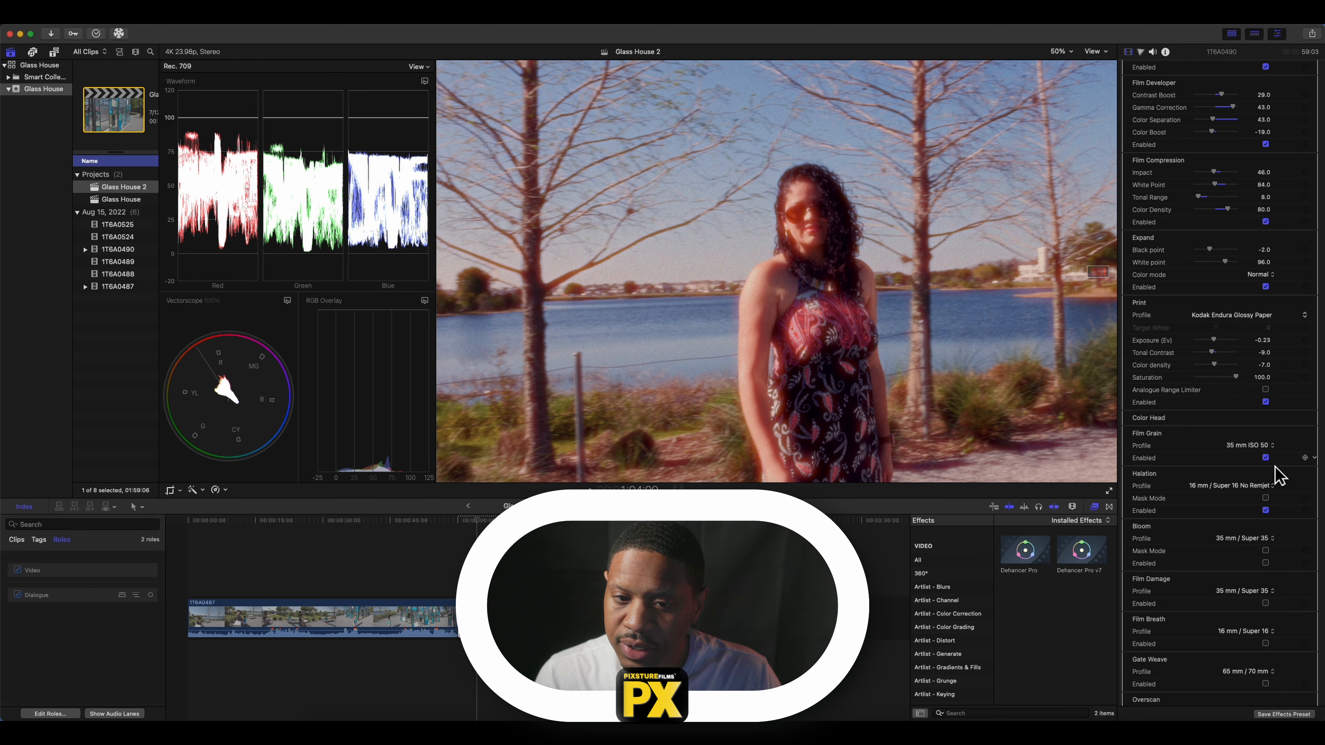
pyautogui.click(1266, 458)
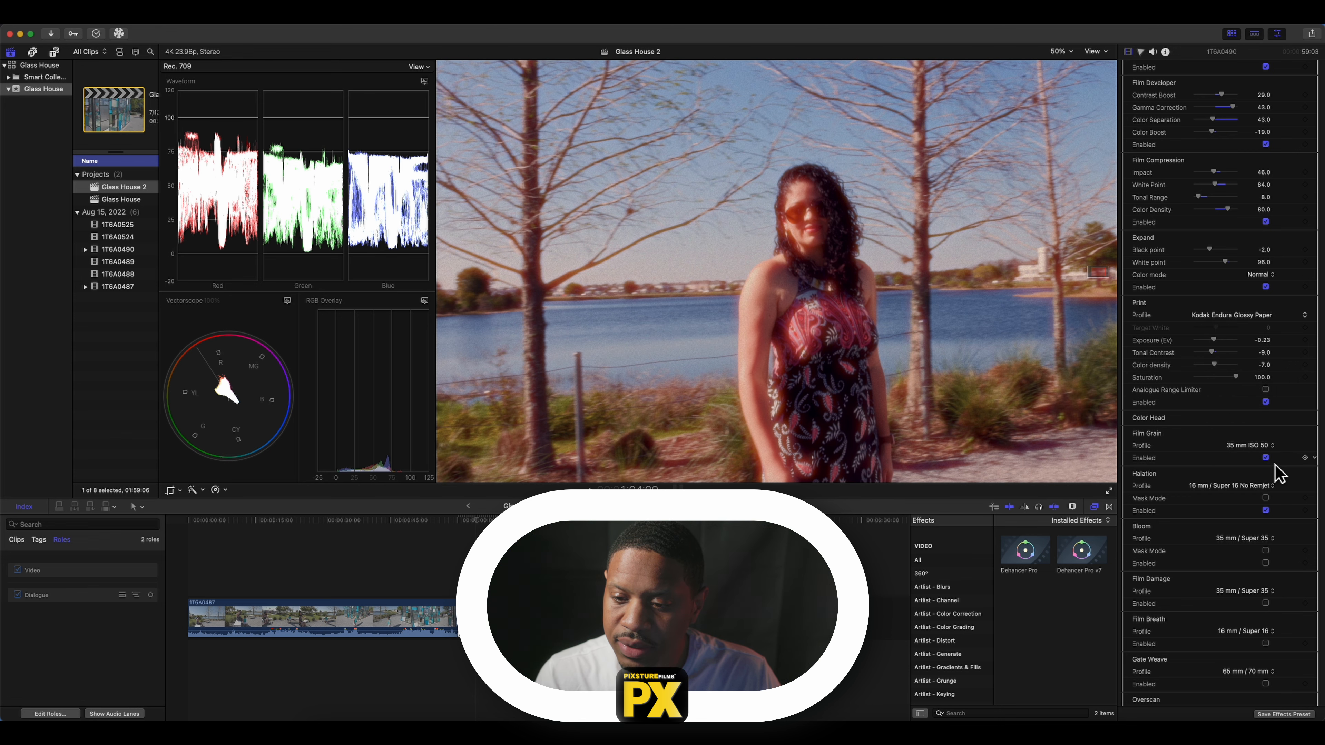
pyautogui.click(1267, 446)
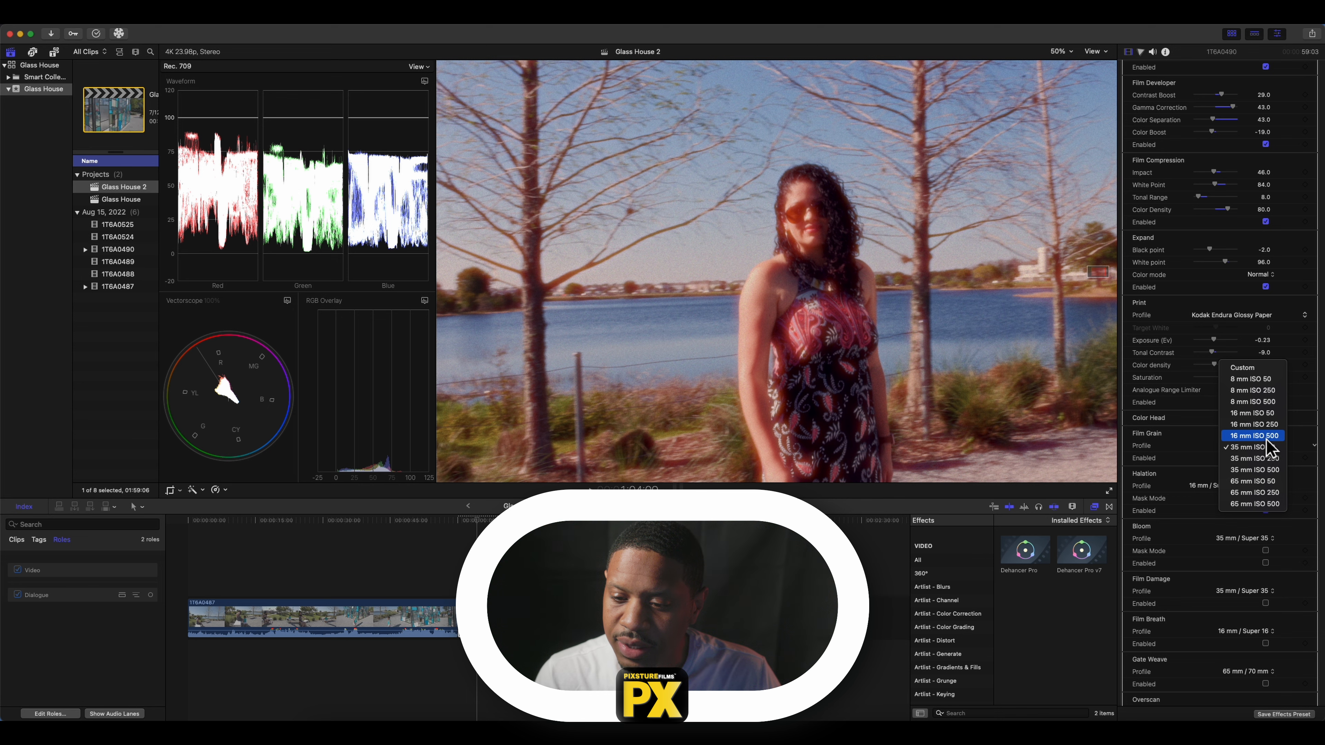
pyautogui.click(1267, 436)
pyautogui.click(1265, 445)
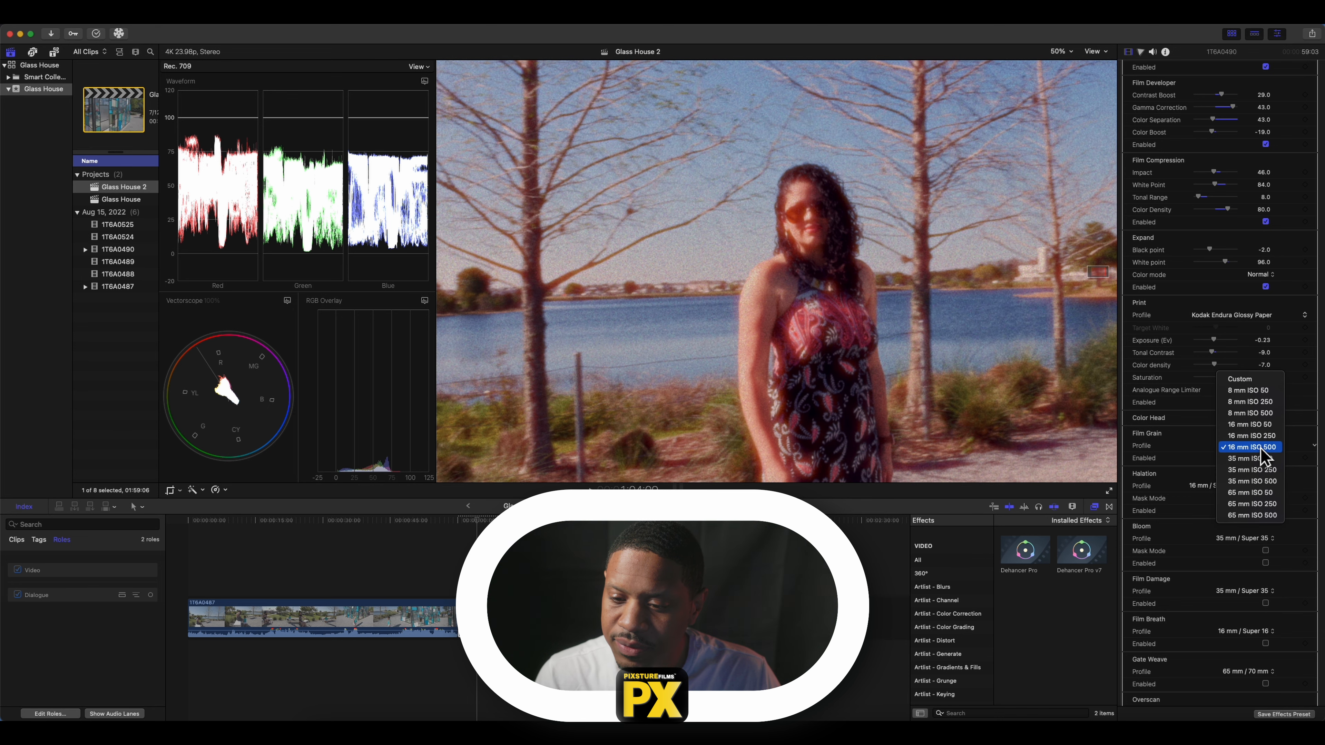
pyautogui.click(1258, 490)
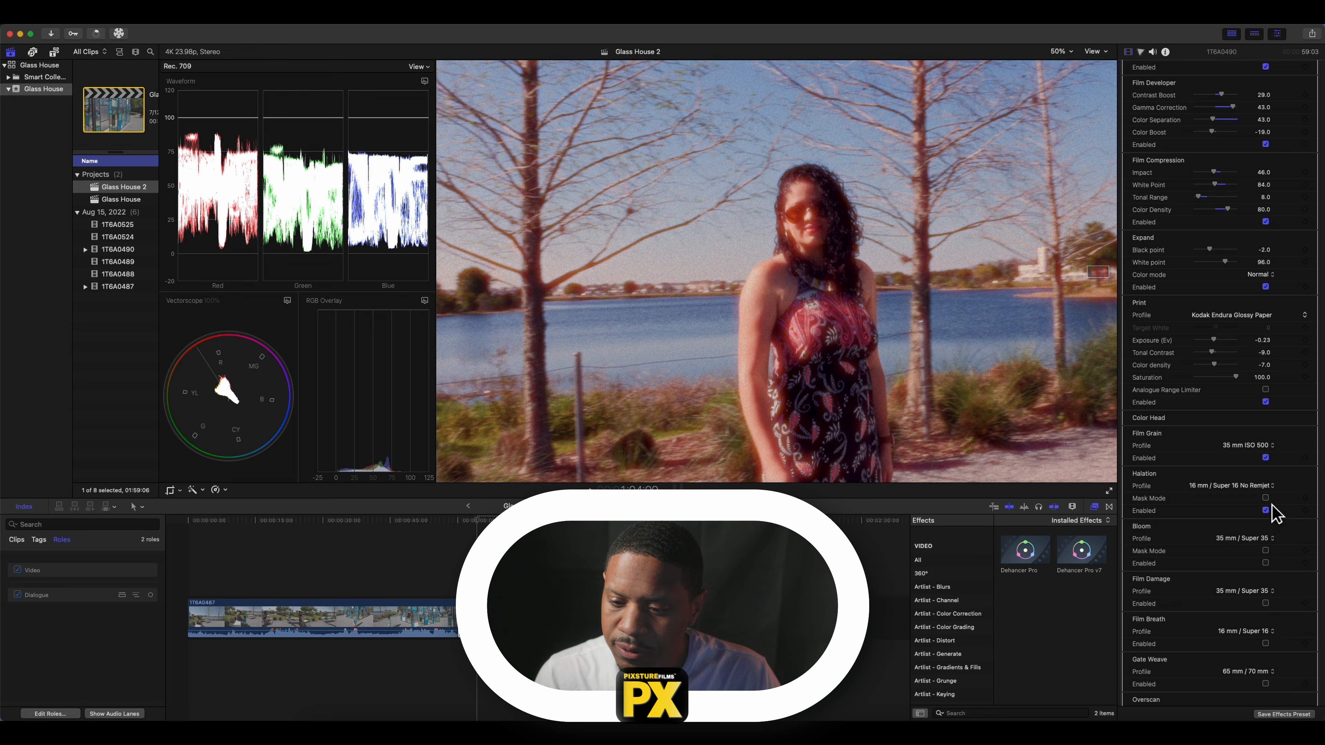
# Try the 35 mm / Super 35 No Remjet halation profile, and set Halation to 65 mm / 70 mm
pyautogui.click(1271, 485)
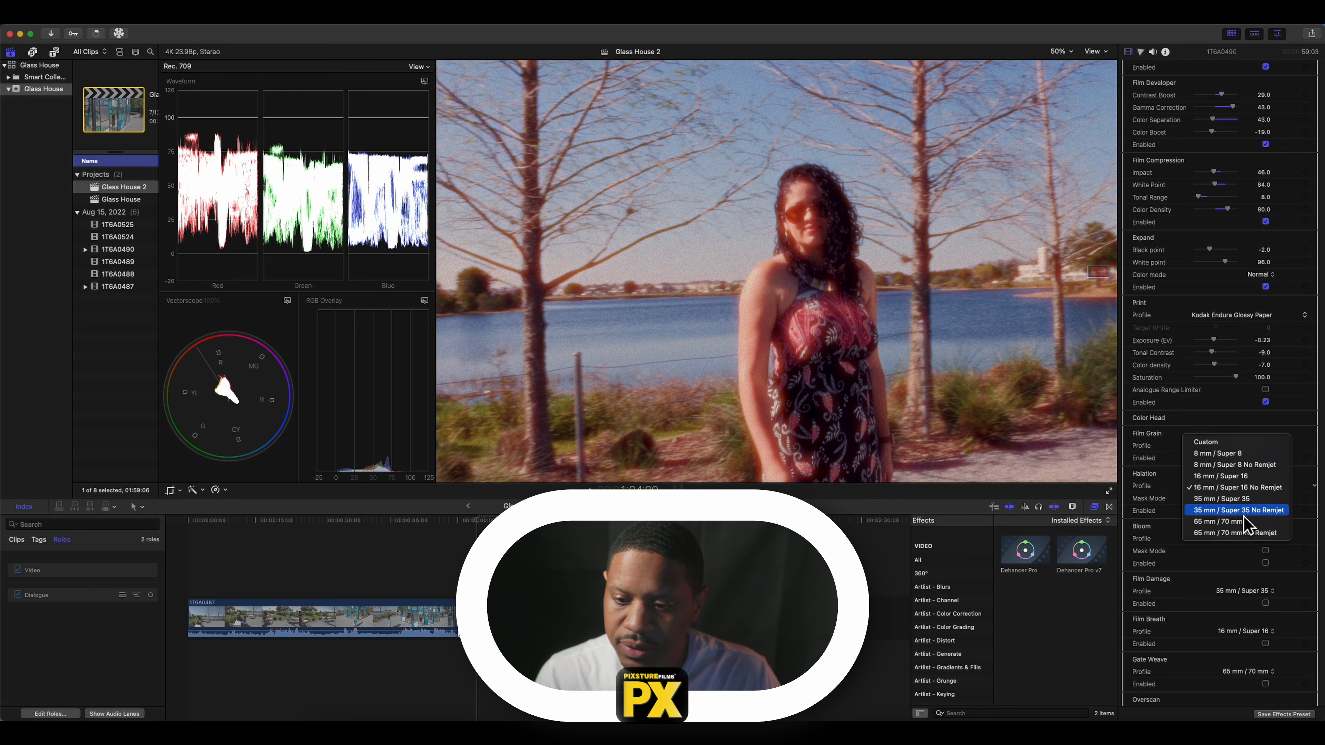
pyautogui.click(1241, 509)
pyautogui.click(1271, 486)
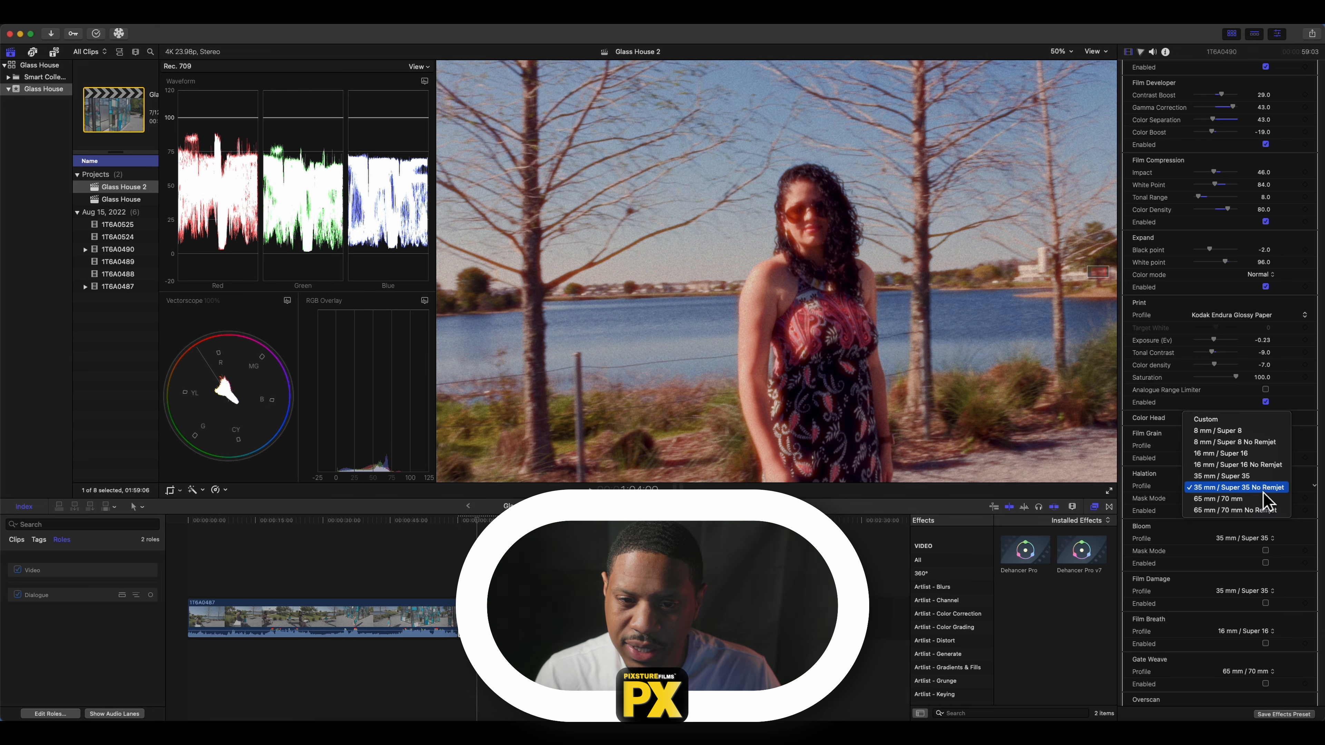
pyautogui.click(1246, 509)
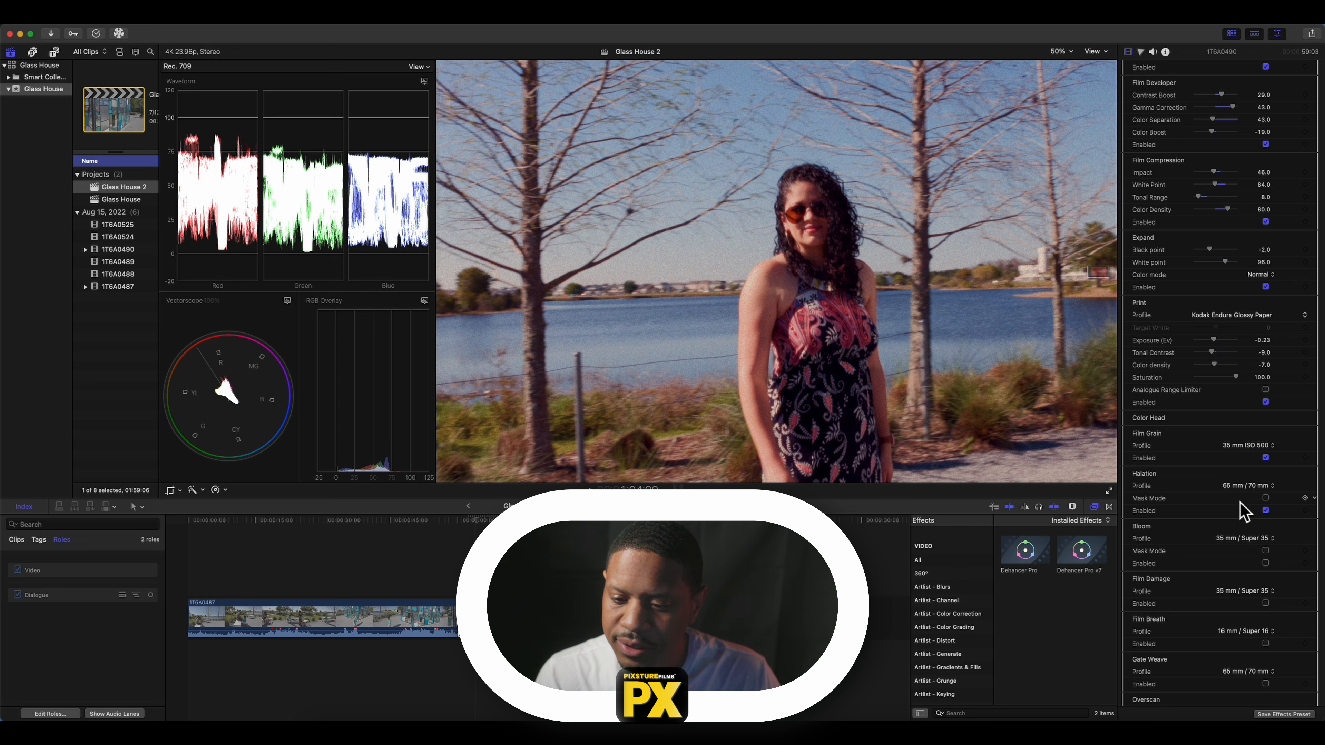
# Enable Bloom with the 35 mm / Super 35 profile
pyautogui.scroll(-2, 1218, 525)
pyautogui.scroll(-2, 1219, 522)
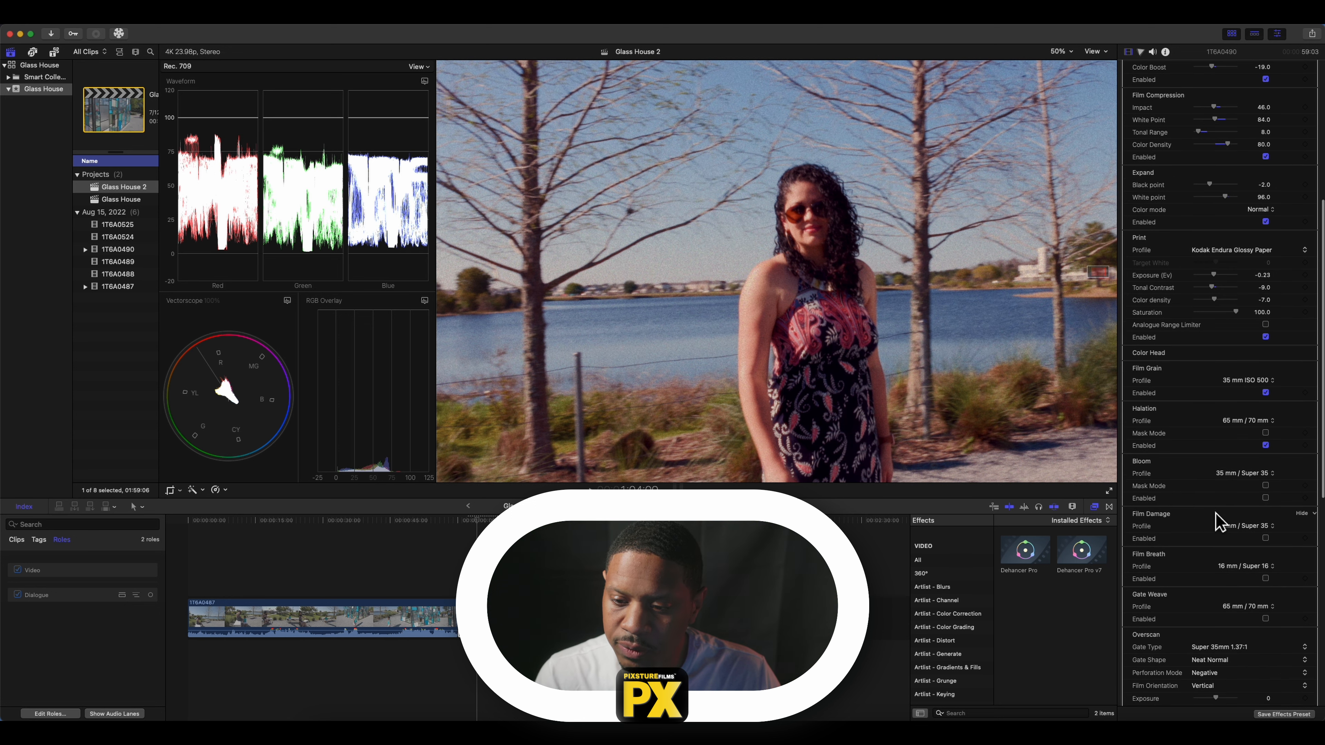
pyautogui.click(1271, 477)
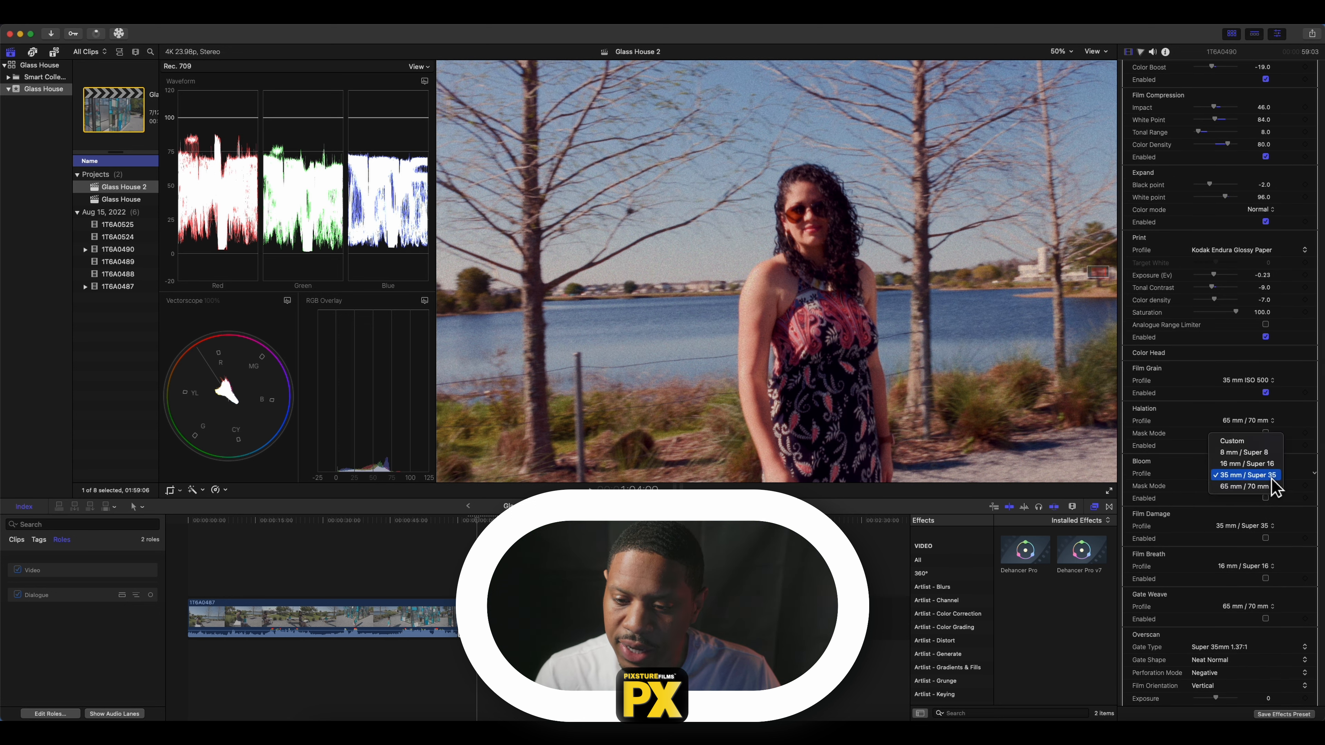
pyautogui.click(1270, 477)
pyautogui.click(1265, 498)
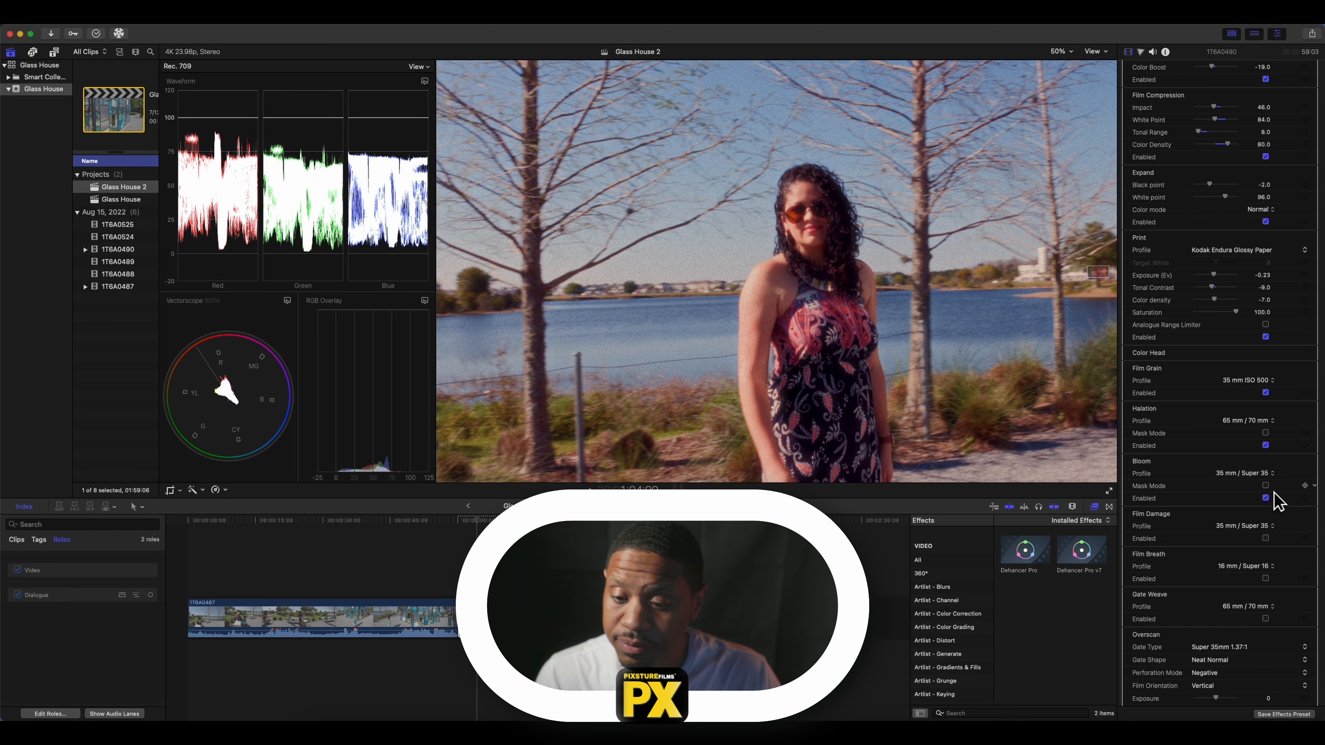
# Look through the available Overscan gate types and open the Bloom profile choices
pyautogui.scroll(-10, 1226, 508)
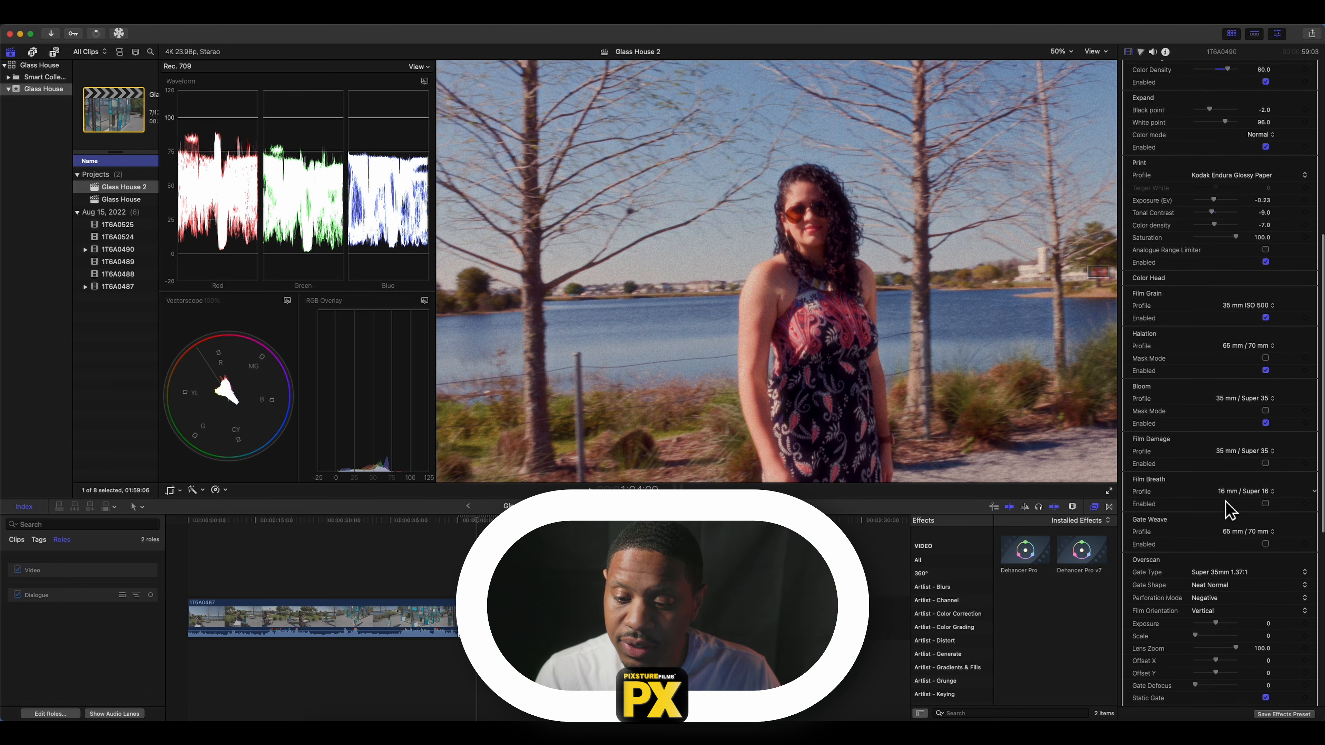
pyautogui.scroll(5, 1225, 501)
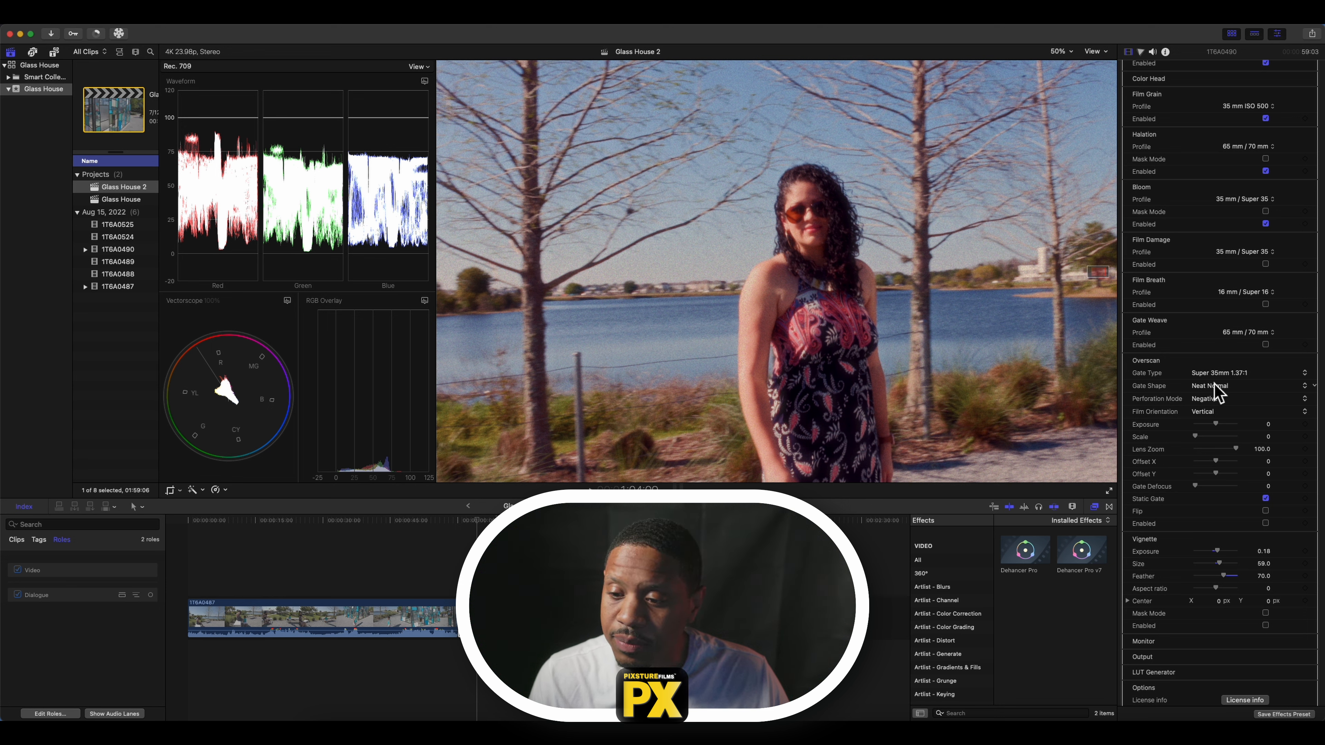
pyautogui.press('super+Tab')
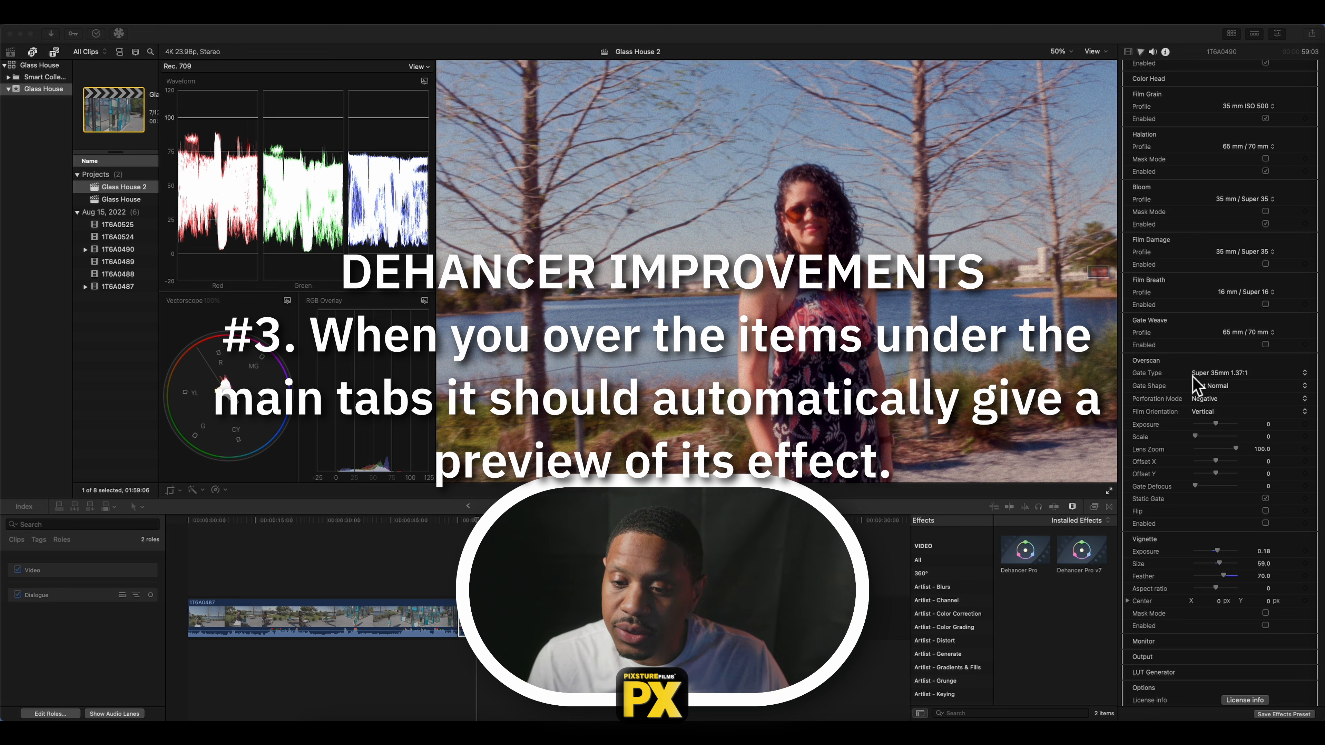
pyautogui.click(1156, 366)
pyautogui.click(1242, 377)
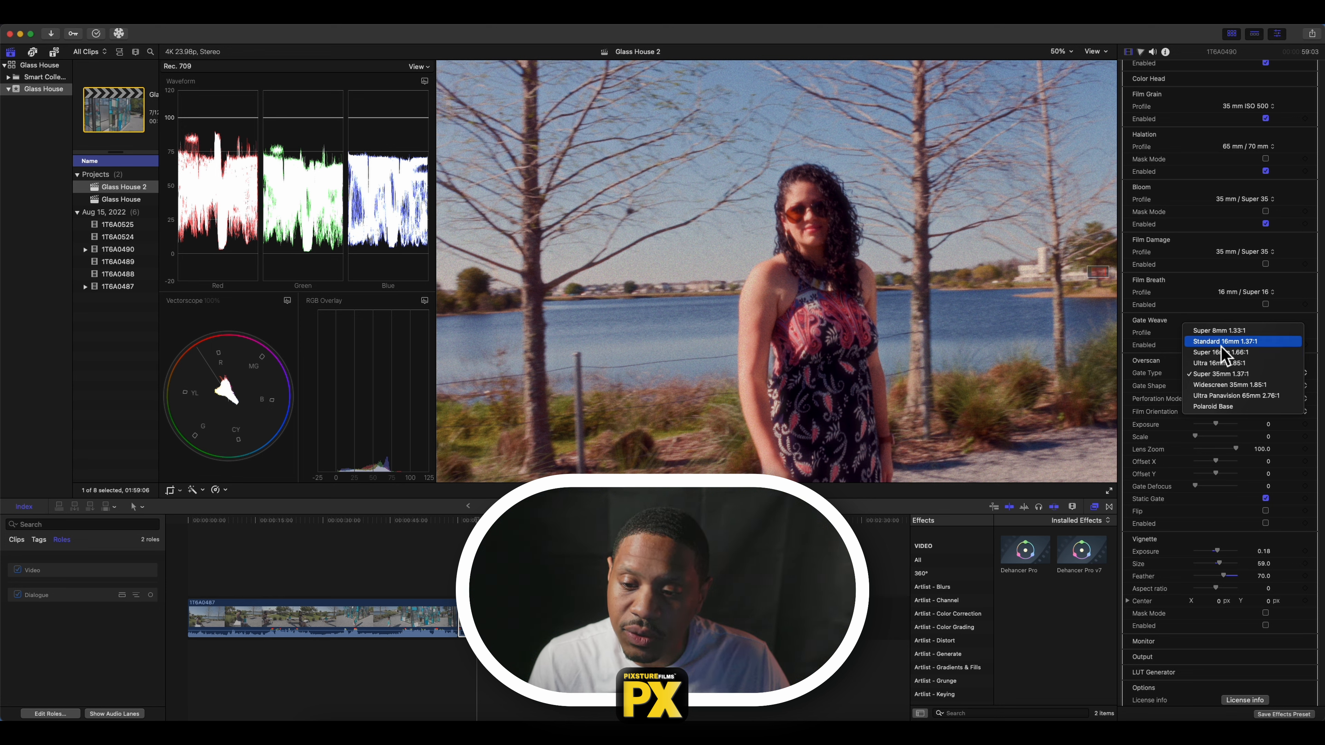
pyautogui.click(1165, 370)
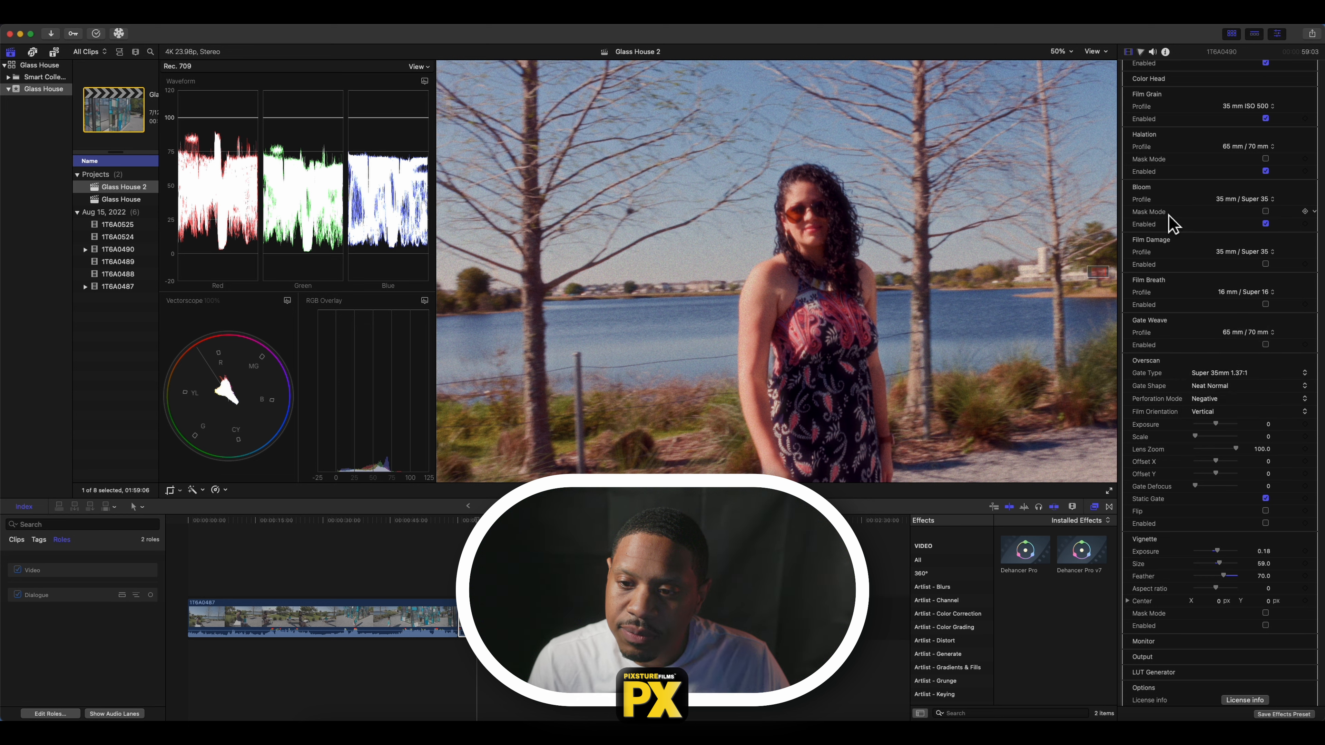
pyautogui.click(1245, 200)
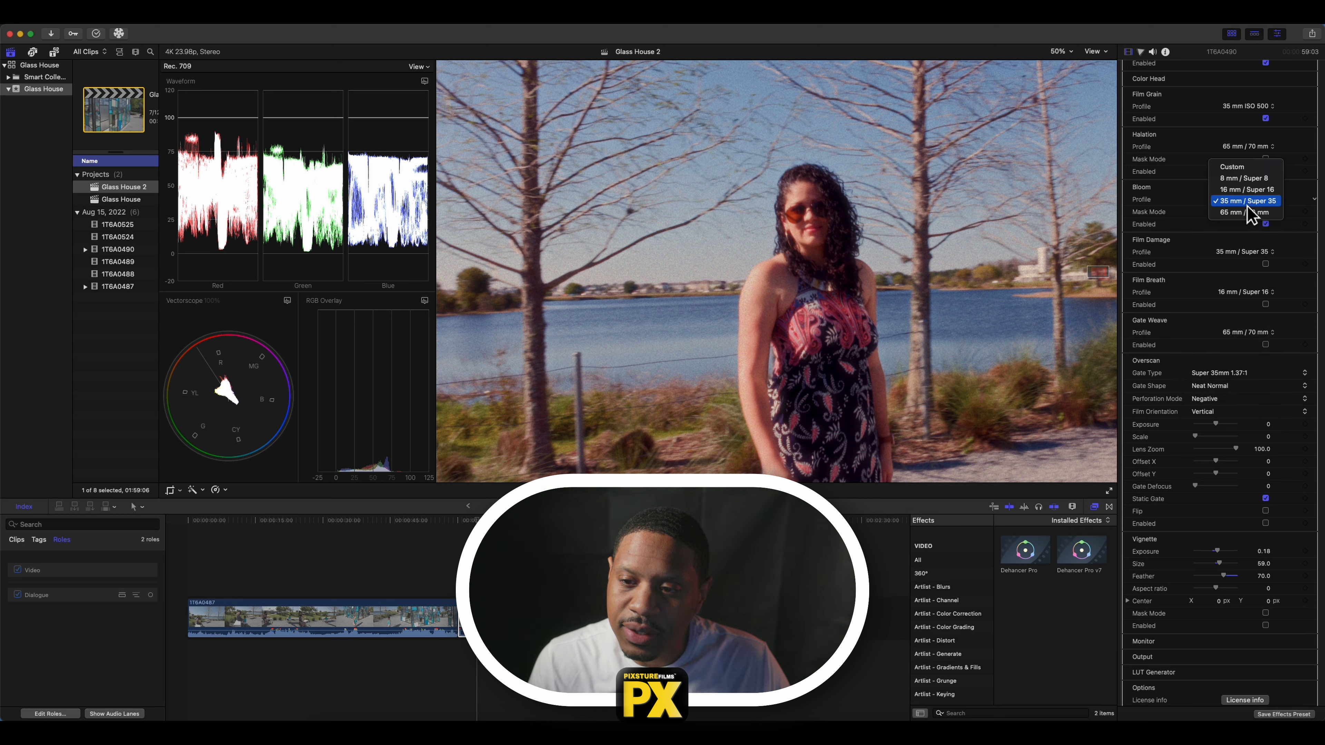